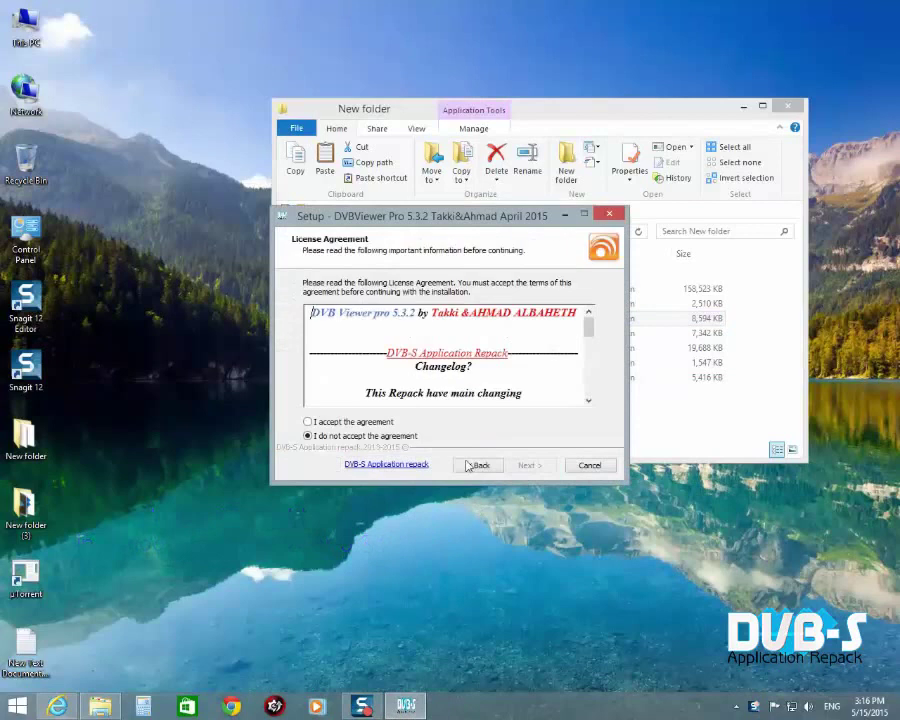
# Install DVBViewer Pro 5.3.2 into C:\Program Files\DVBViewer, accepting the license and downloading no extra components, and finish the setup
pyautogui.click(370, 422)
pyautogui.click(540, 467)
pyautogui.click(540, 467)
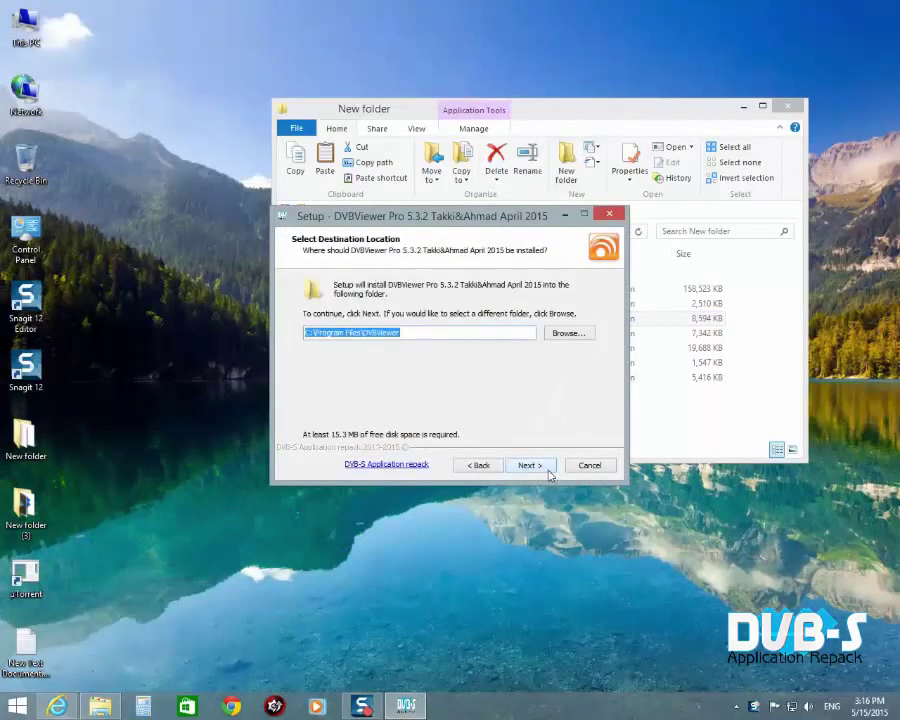
pyautogui.click(545, 470)
pyautogui.click(547, 470)
pyautogui.click(547, 470)
pyautogui.click(547, 470)
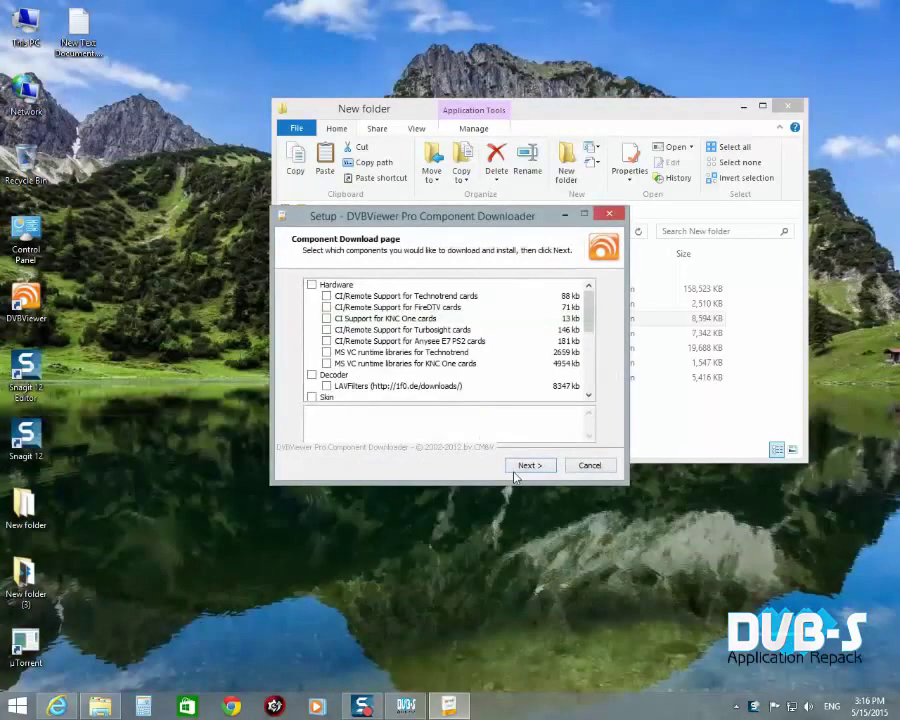
pyautogui.click(515, 469)
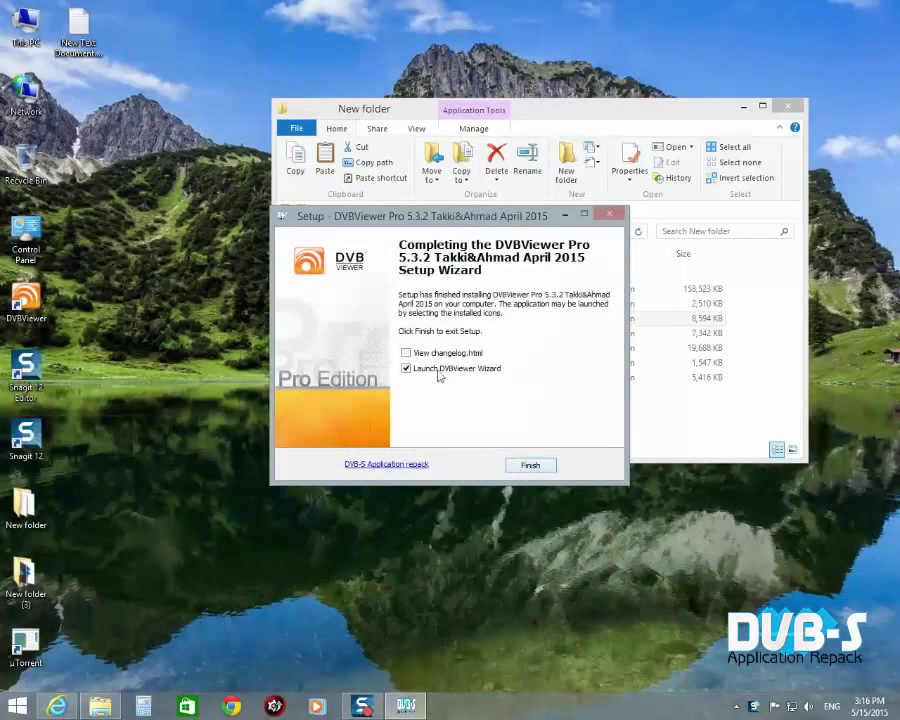
pyautogui.click(546, 467)
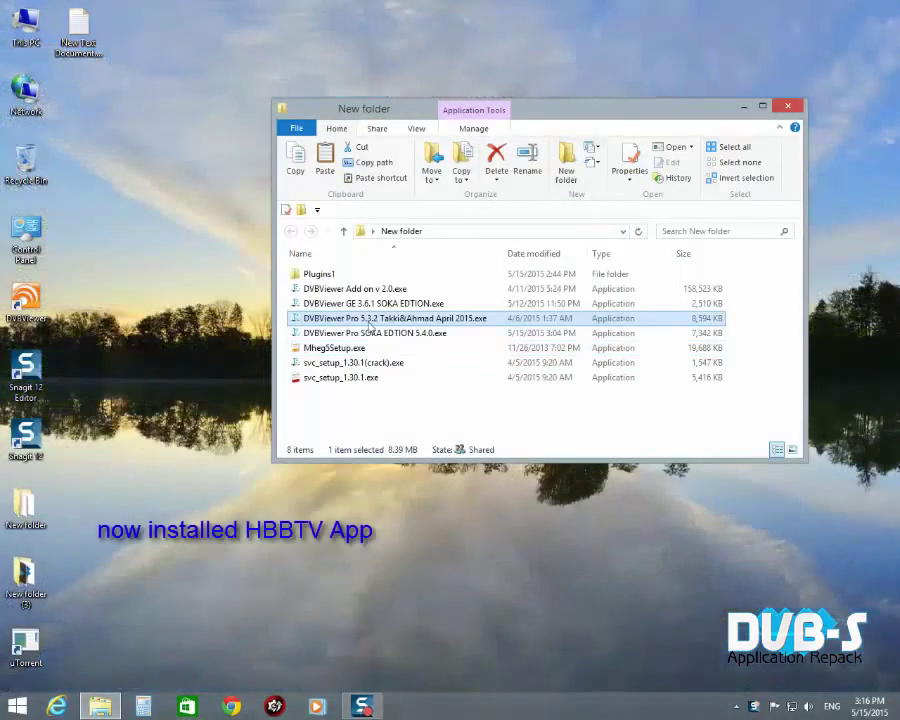
# Run Mheg5Setup.exe, accept its license and confirm installation into the existing DVBViewer folder
pyautogui.doubleClick(336, 348)
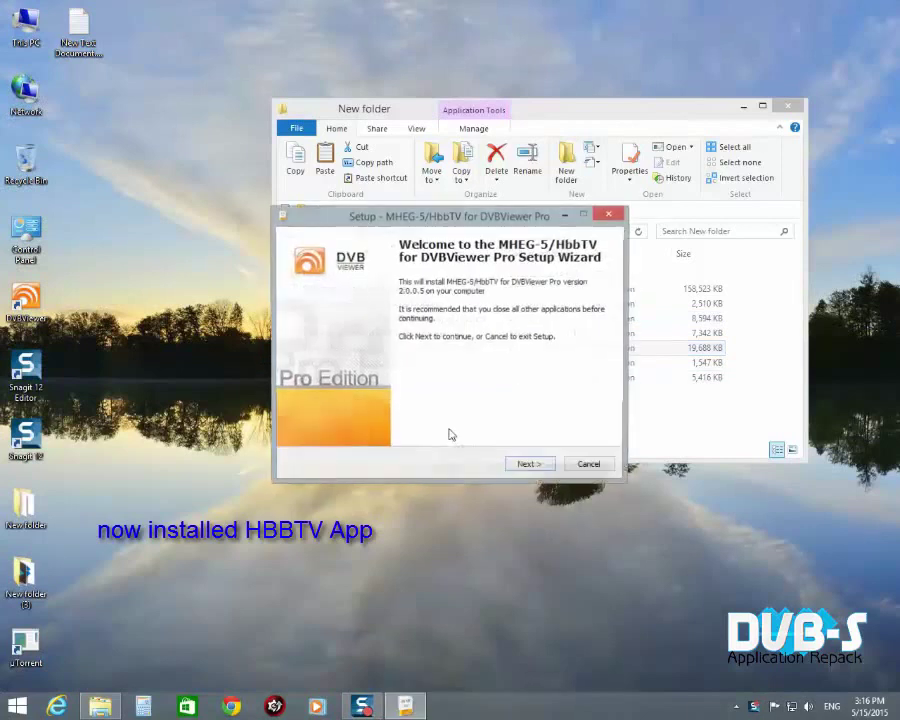
pyautogui.click(526, 465)
pyautogui.click(357, 422)
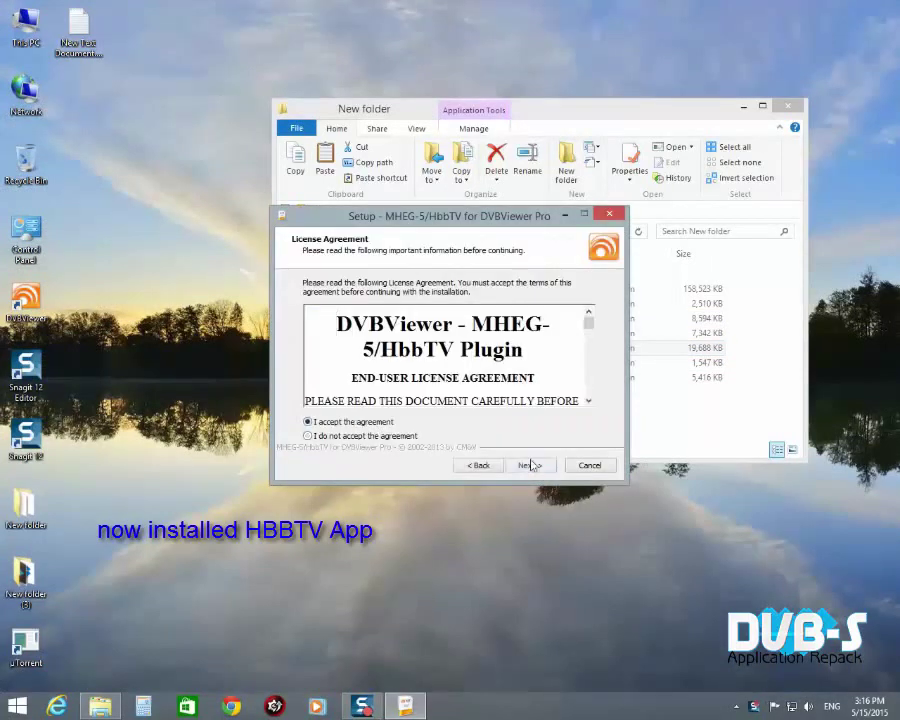
pyautogui.click(527, 465)
pyautogui.click(528, 465)
pyautogui.click(498, 418)
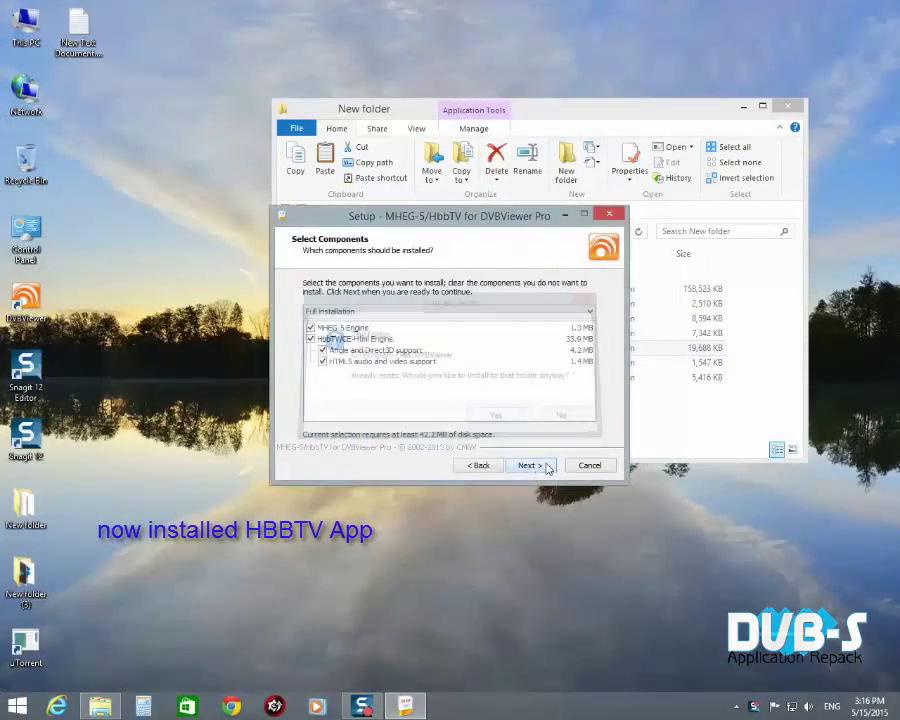
# Complete the full installation of MHEG-5/HbbTV for DVBViewer Pro and close its setup wizard
pyautogui.click(527, 465)
pyautogui.click(527, 465)
pyautogui.click(529, 465)
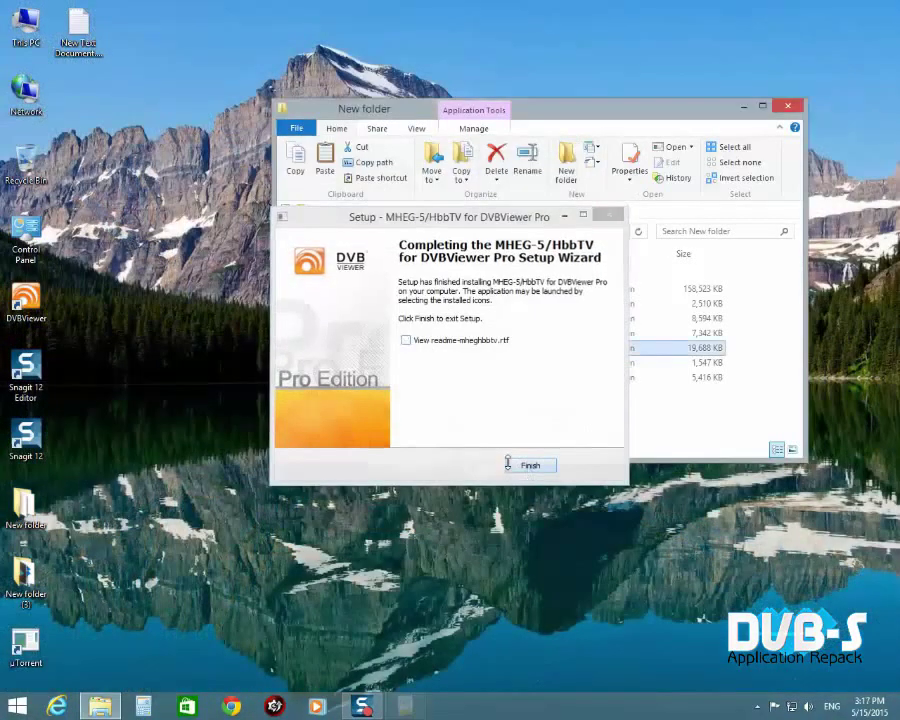
pyautogui.click(528, 465)
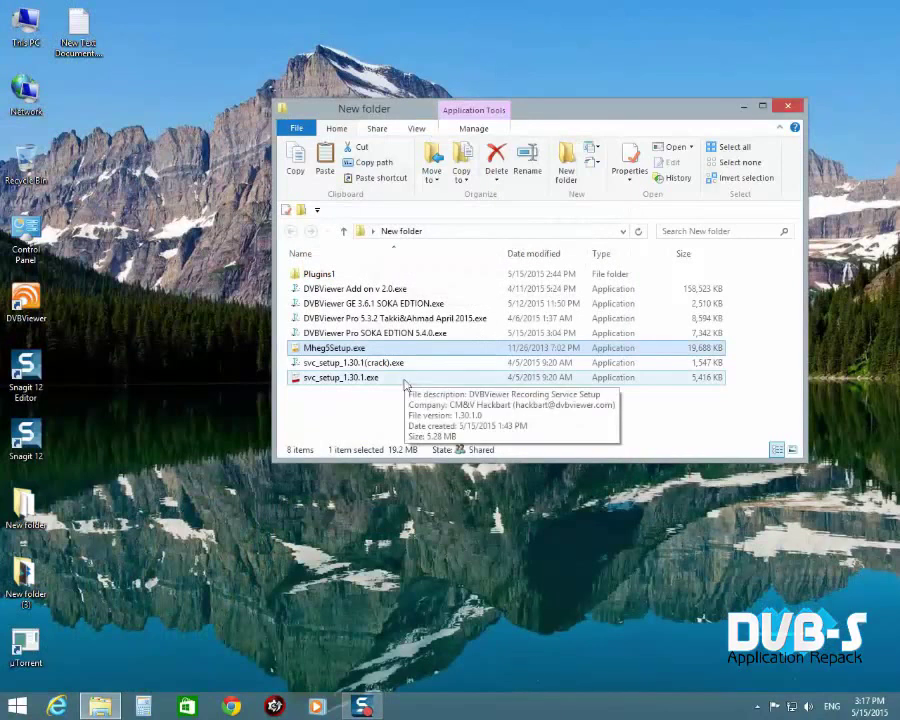
# Run svc_setup_1.30.1.exe, accept the Recording Service license and keep the default Start Menu folder
pyautogui.doubleClick(368, 379)
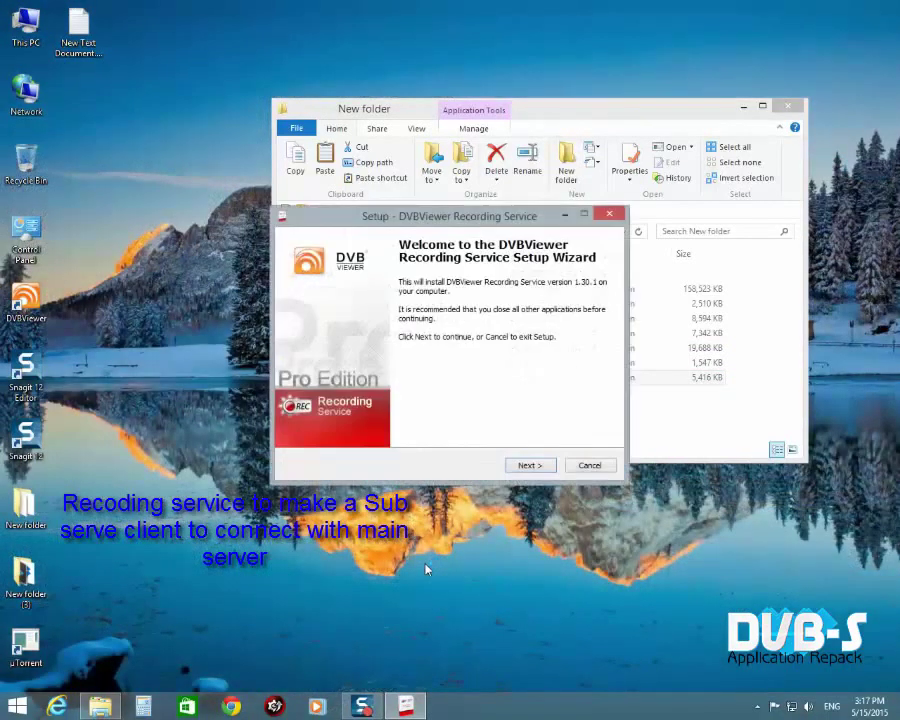
pyautogui.click(526, 519)
pyautogui.click(374, 423)
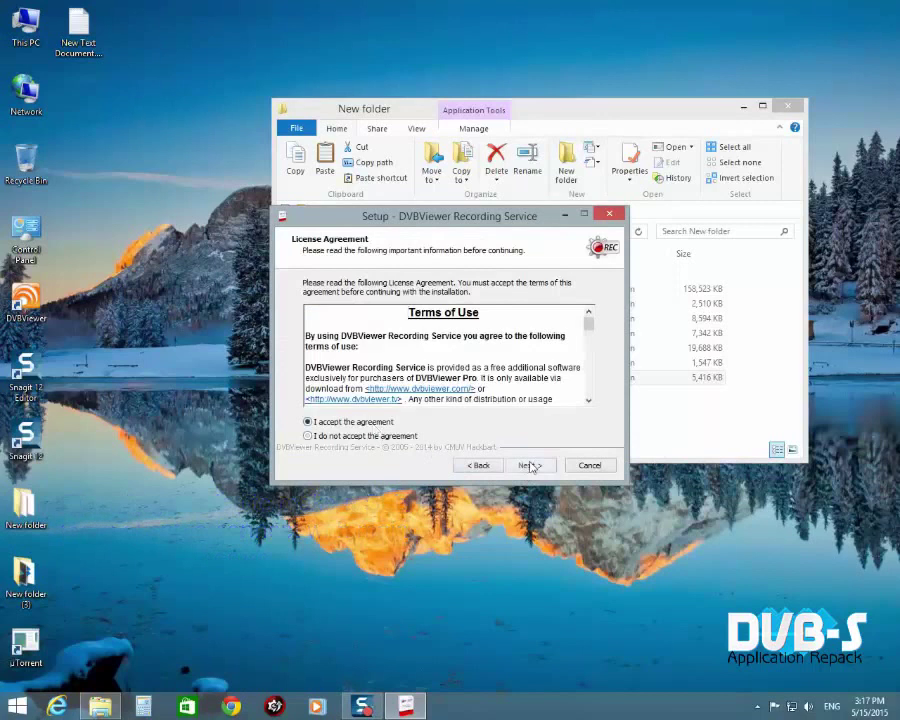
pyautogui.click(528, 465)
pyautogui.click(529, 465)
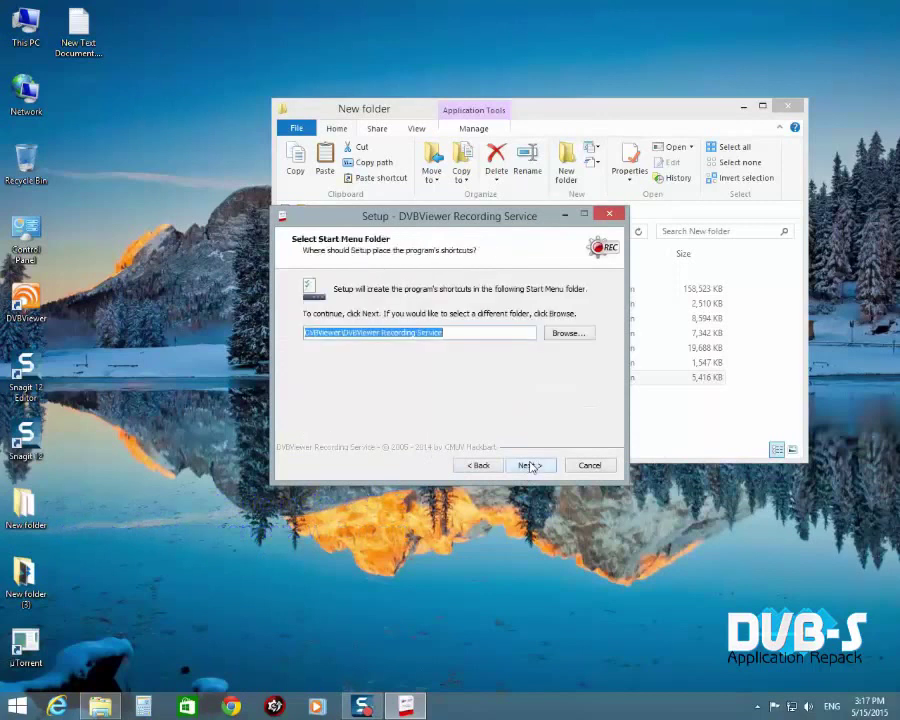
pyautogui.click(529, 465)
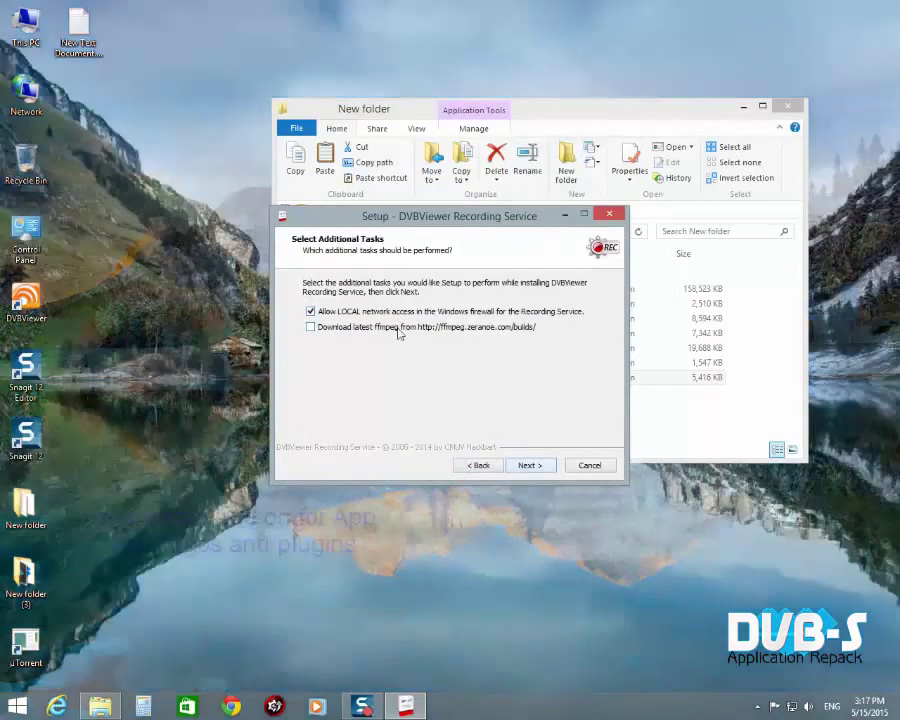
# Enable the download of the latest ffmpeg and start the DVBViewer Recording Service installation
pyautogui.click(398, 328)
pyautogui.click(445, 200)
pyautogui.click(336, 463)
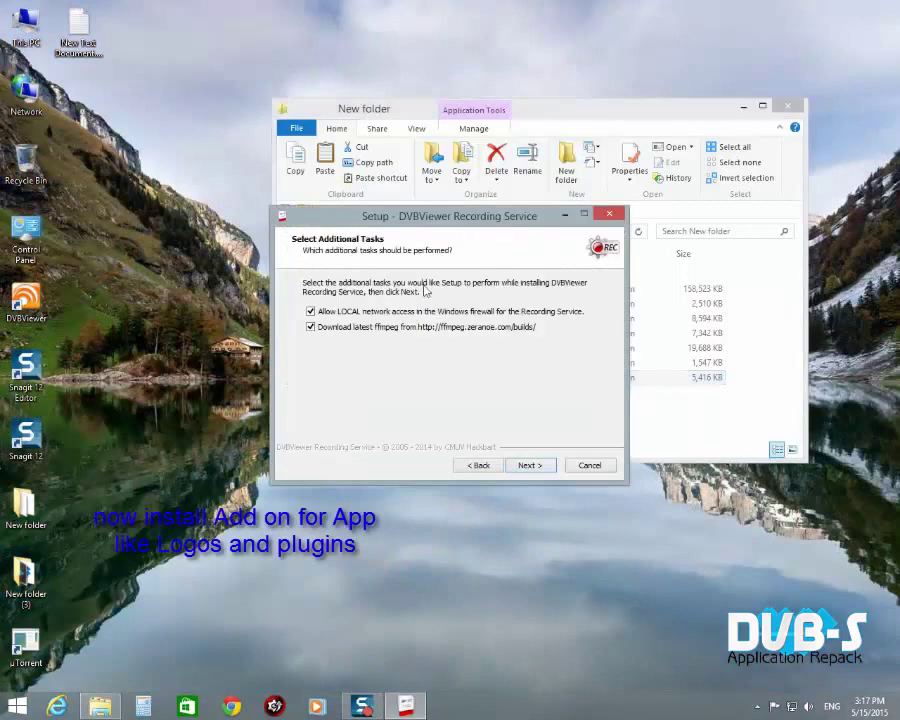
pyautogui.moveTo(467, 222); pyautogui.dragTo(279, 403)
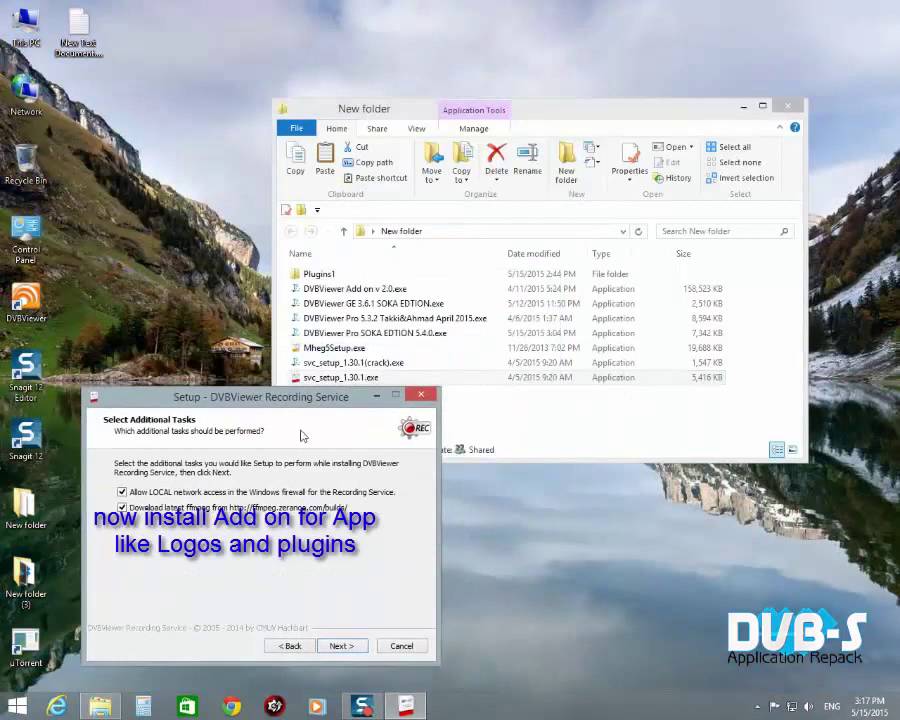
pyautogui.click(342, 646)
pyautogui.click(342, 646)
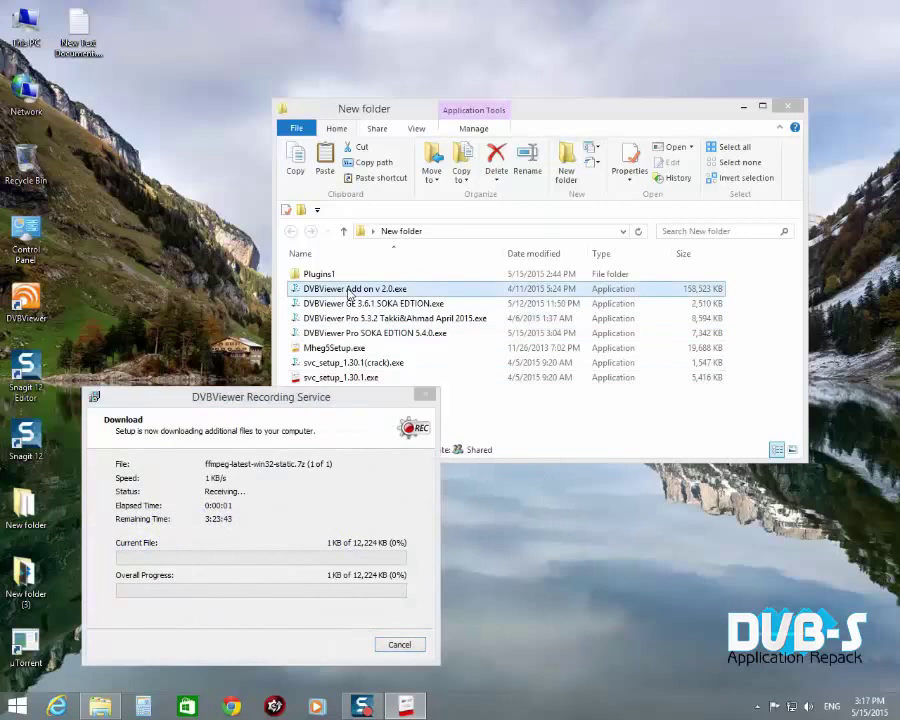
# Launch DVBViewer Add on v 2.0.exe and place its setup window beside the Recording Service installer
pyautogui.click(350, 288)
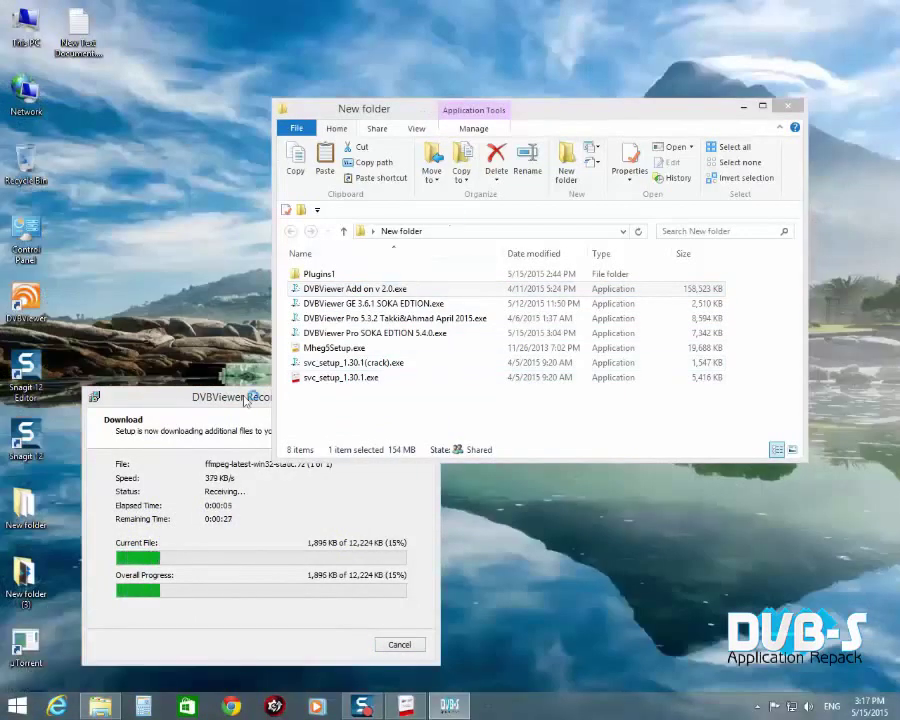
pyautogui.moveTo(245, 400); pyautogui.dragTo(253, 278)
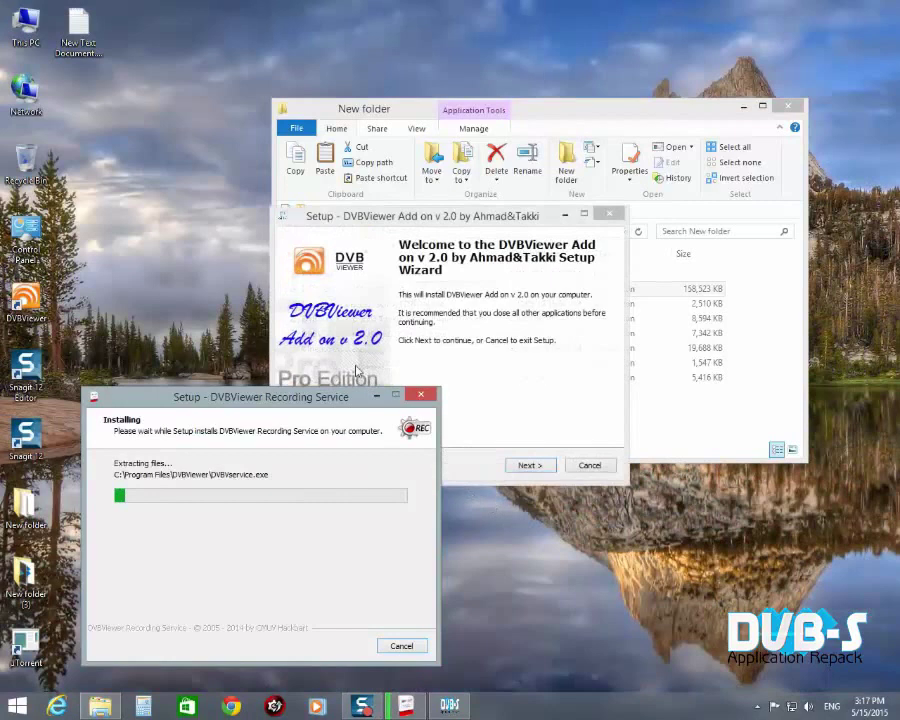
pyautogui.moveTo(448, 217); pyautogui.dragTo(628, 390)
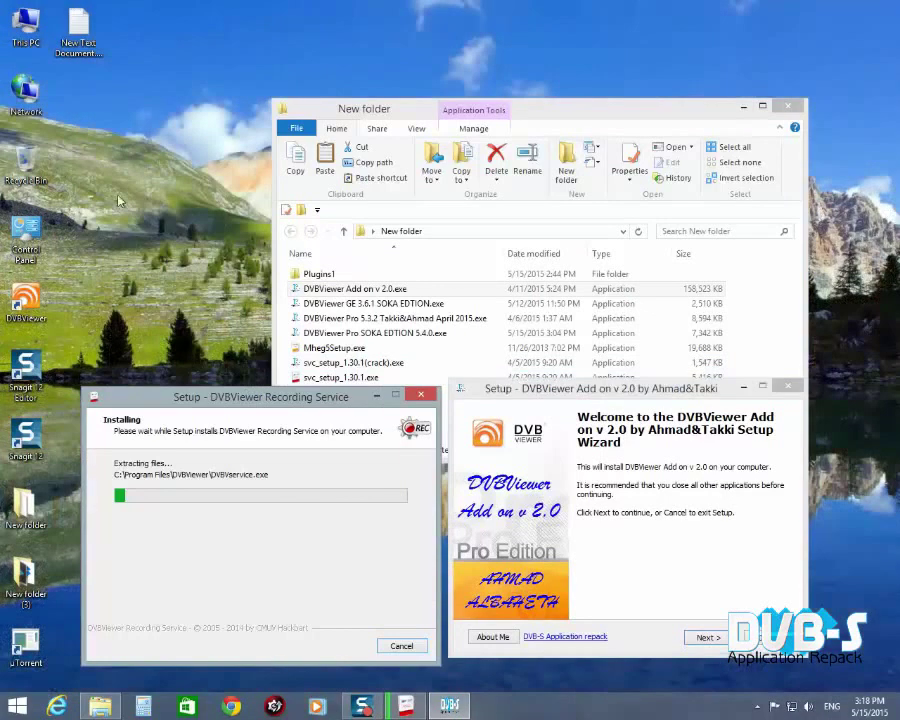
pyautogui.rightClick(152, 124)
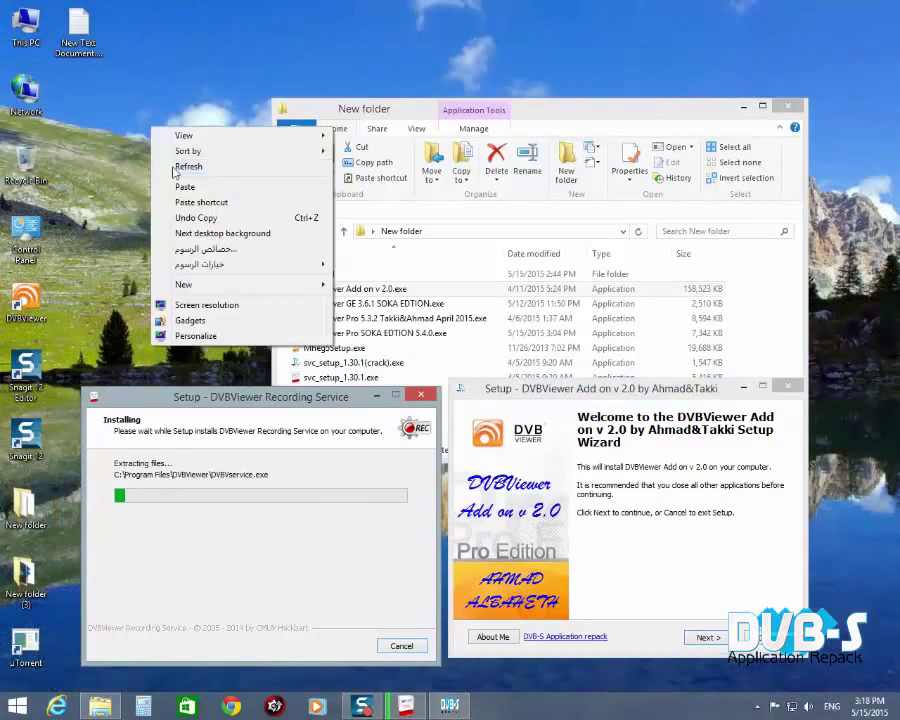
pyautogui.click(172, 167)
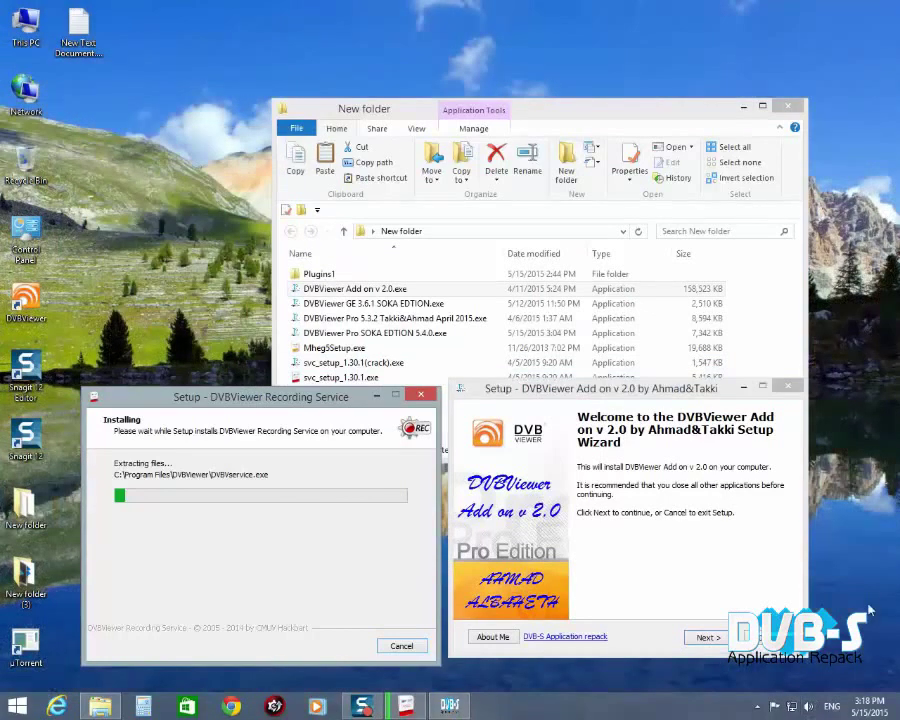
pyautogui.rightClick(870, 594)
pyautogui.click(796, 414)
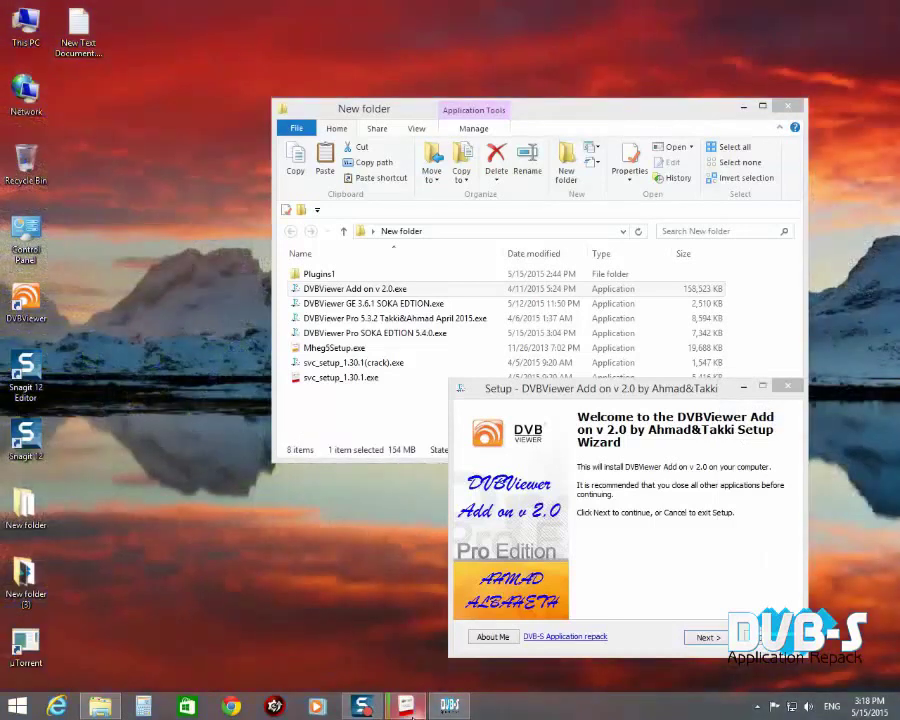
pyautogui.moveTo(408, 716)
pyautogui.rightClick(155, 276)
pyautogui.click(185, 309)
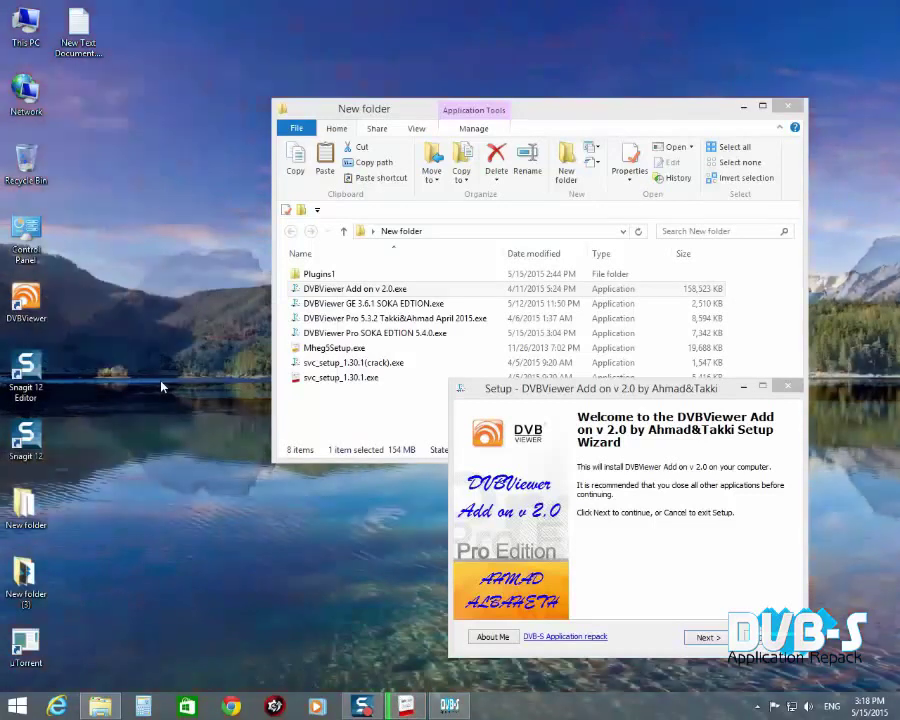
pyautogui.rightClick(162, 384)
pyautogui.click(180, 421)
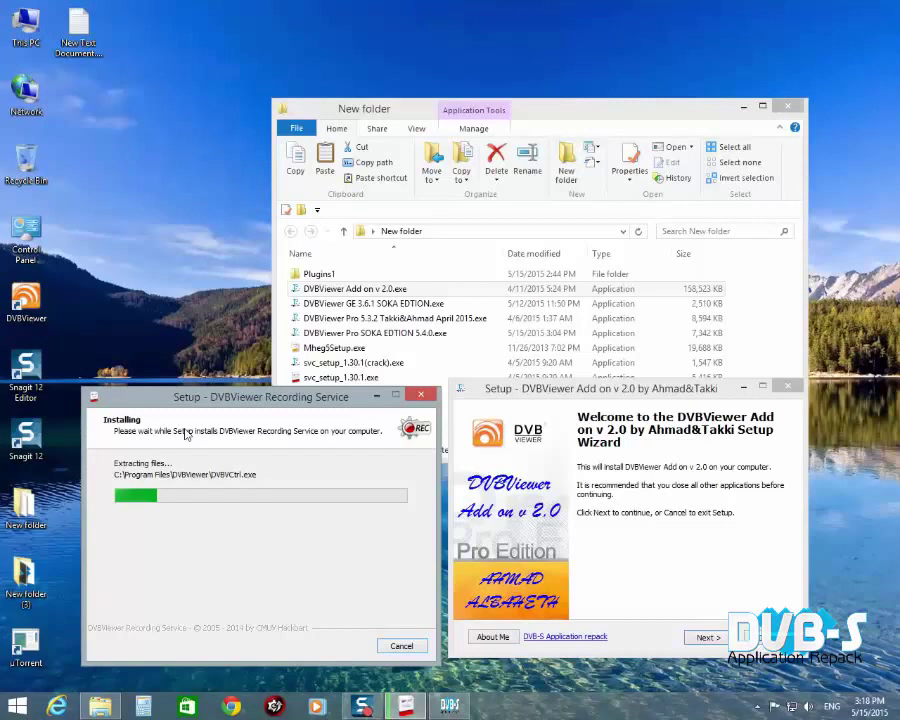
pyautogui.rightClick(178, 194)
pyautogui.click(200, 236)
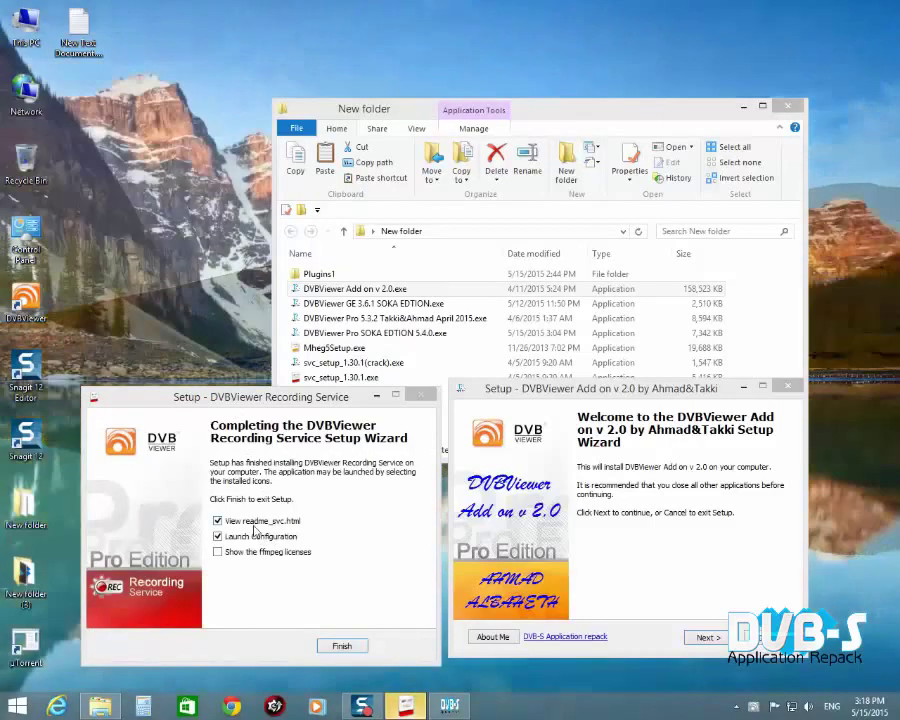
# Finish the Recording Service setup without viewing readme_svc.html
pyautogui.click(218, 521)
pyautogui.click(328, 645)
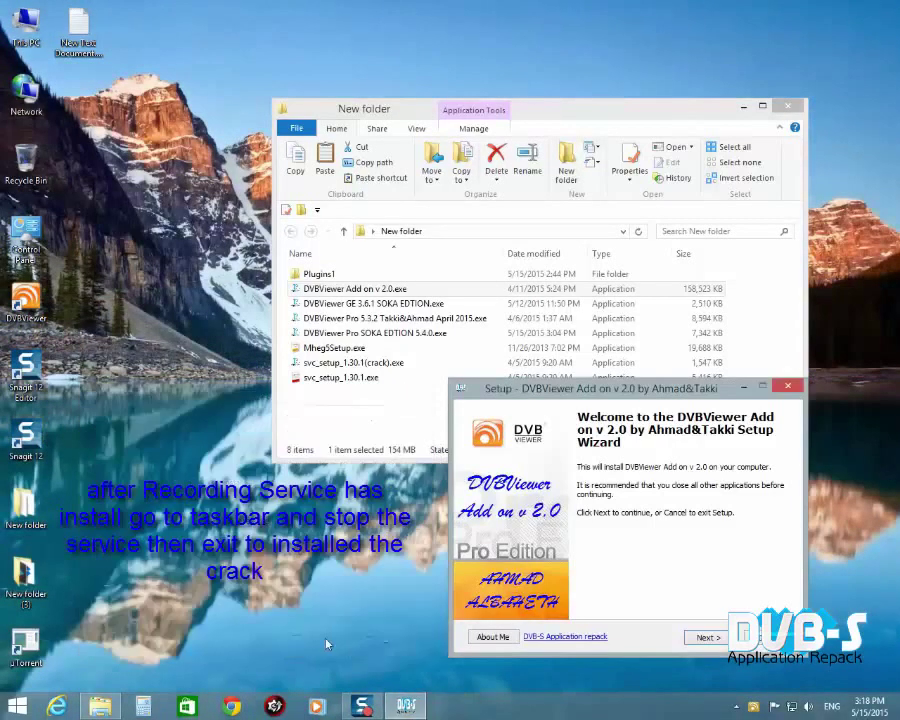
# Stop the Recording Service and exit its tray control program
pyautogui.rightClick(757, 712)
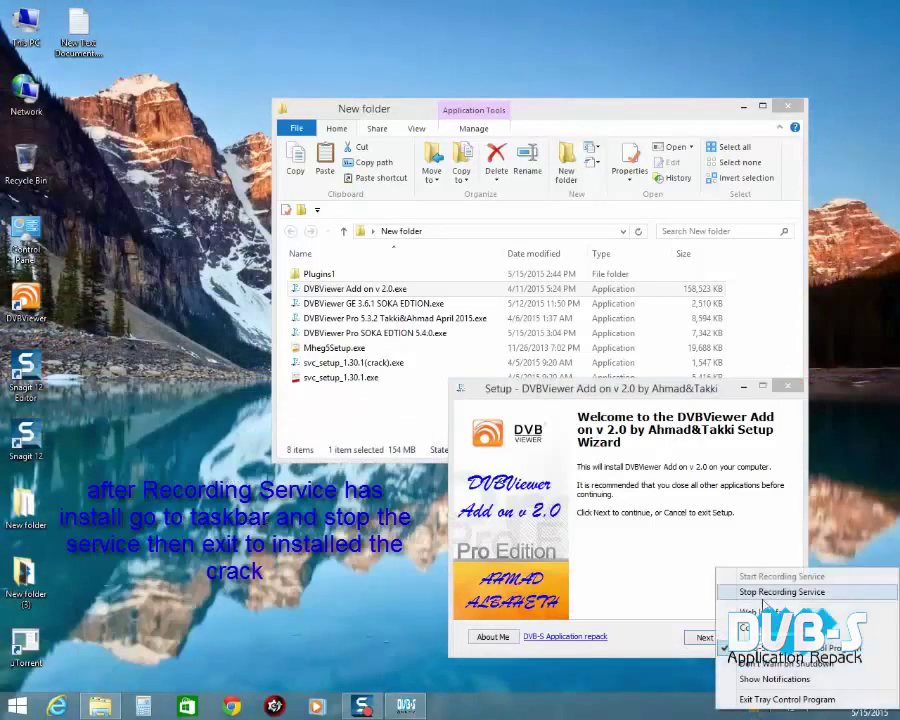
pyautogui.click(755, 590)
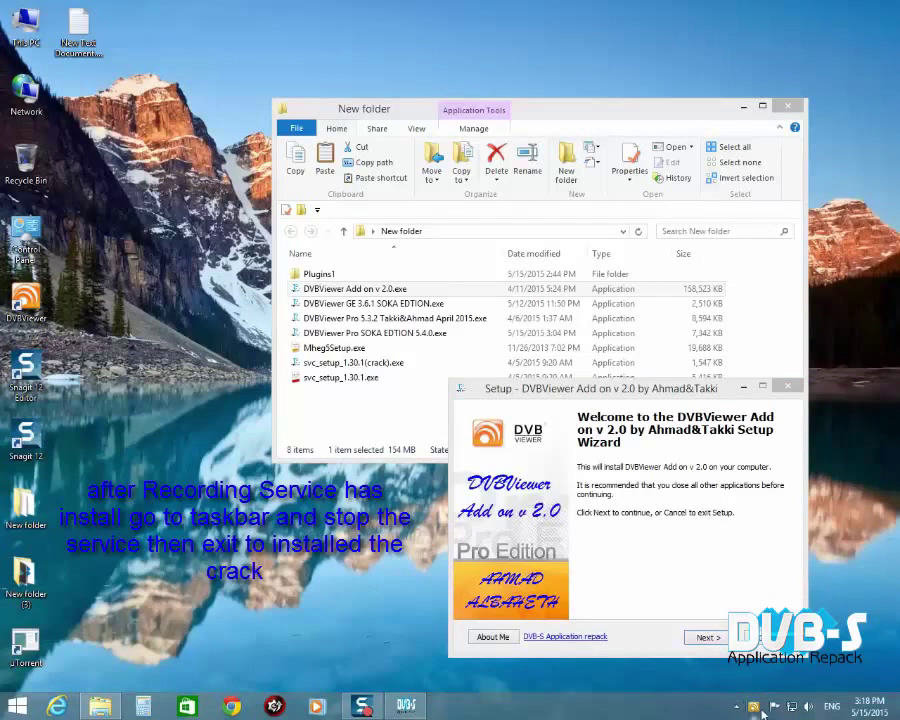
pyautogui.rightClick(760, 711)
pyautogui.click(790, 689)
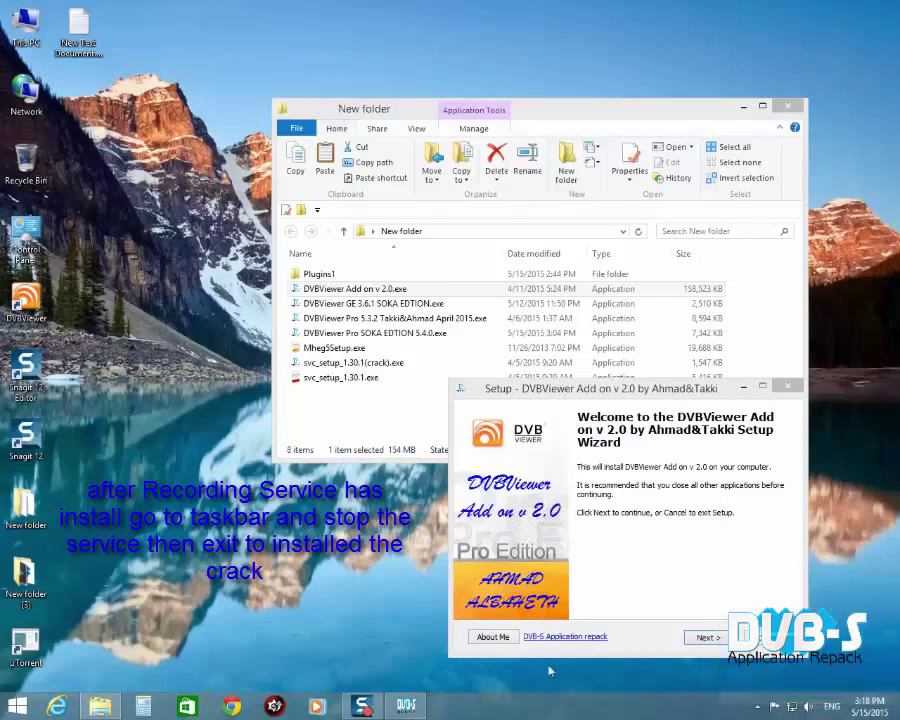
# Advance the DVBViewer Add on v 2.0 setup to component selection, keeping C:\Program Files\DVBViewer as the destination
pyautogui.click(708, 638)
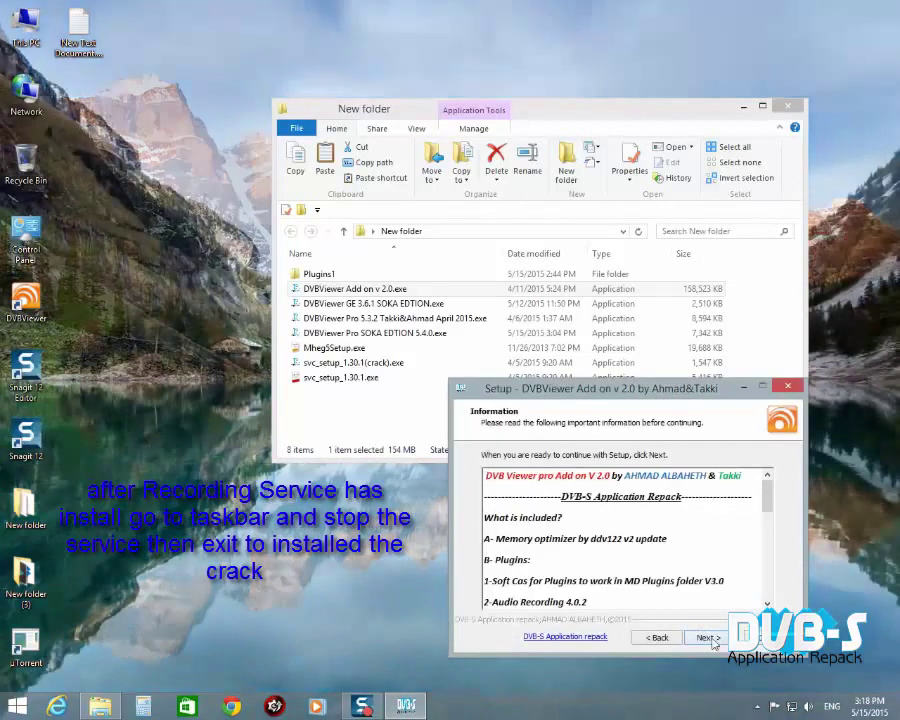
pyautogui.click(707, 638)
pyautogui.moveTo(550, 398); pyautogui.dragTo(318, 187)
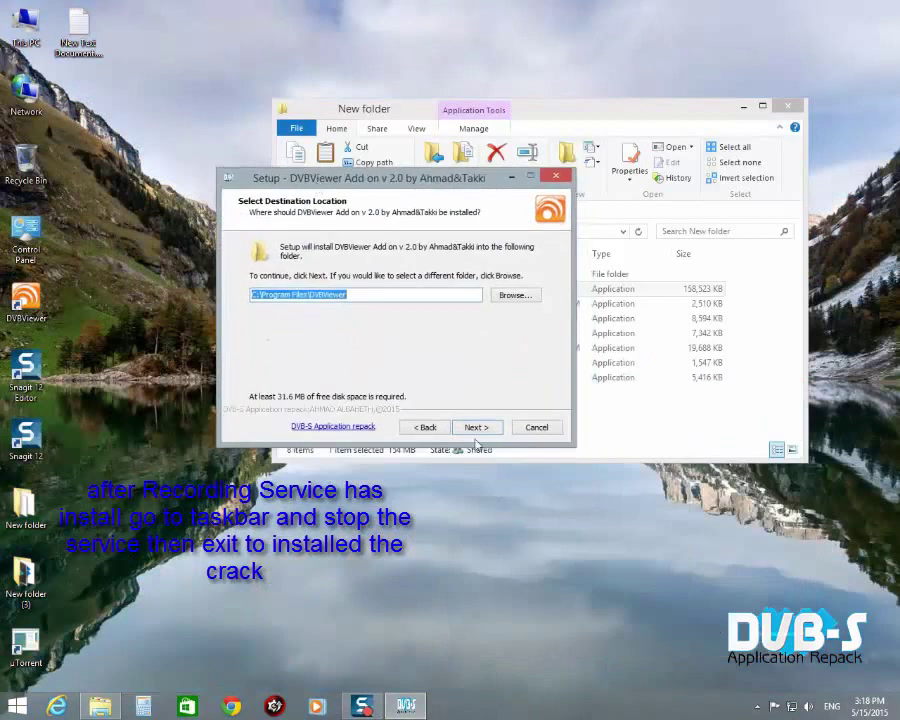
pyautogui.click(479, 428)
# Include the components Logos updated 2015 full, X-Skin Black Glass MOD 2.1a and OSD Skin Confluence-X in the Add on installation
pyautogui.click(257, 334)
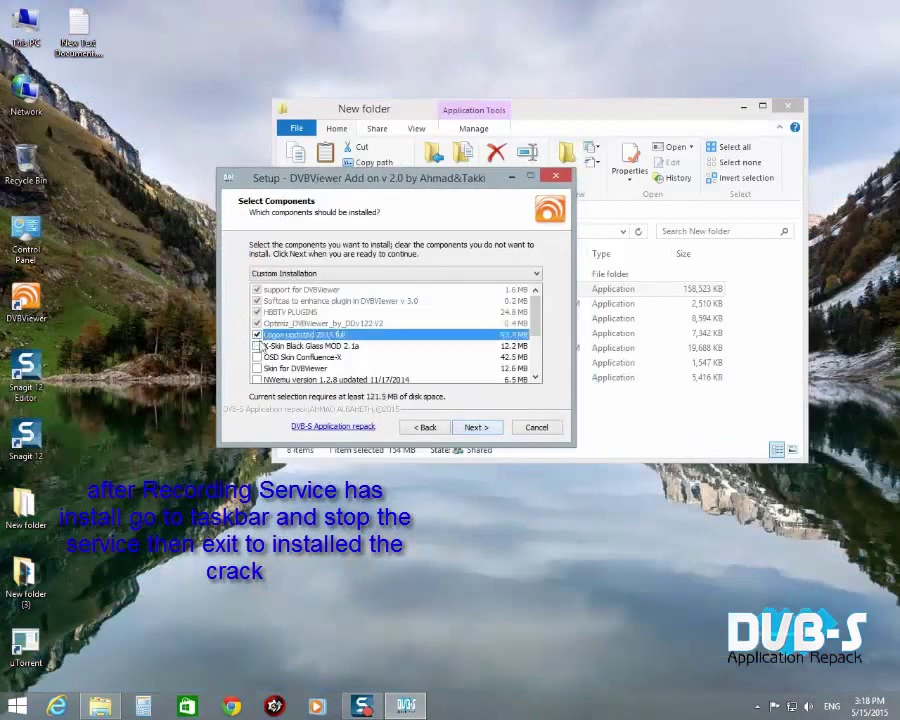
pyautogui.click(257, 346)
pyautogui.click(257, 357)
# Include TransEdit 4.0.1, Audio record for DVBViewer and Video record for DVBViewer in the Add on installation
pyautogui.scroll(-1, 257, 371)
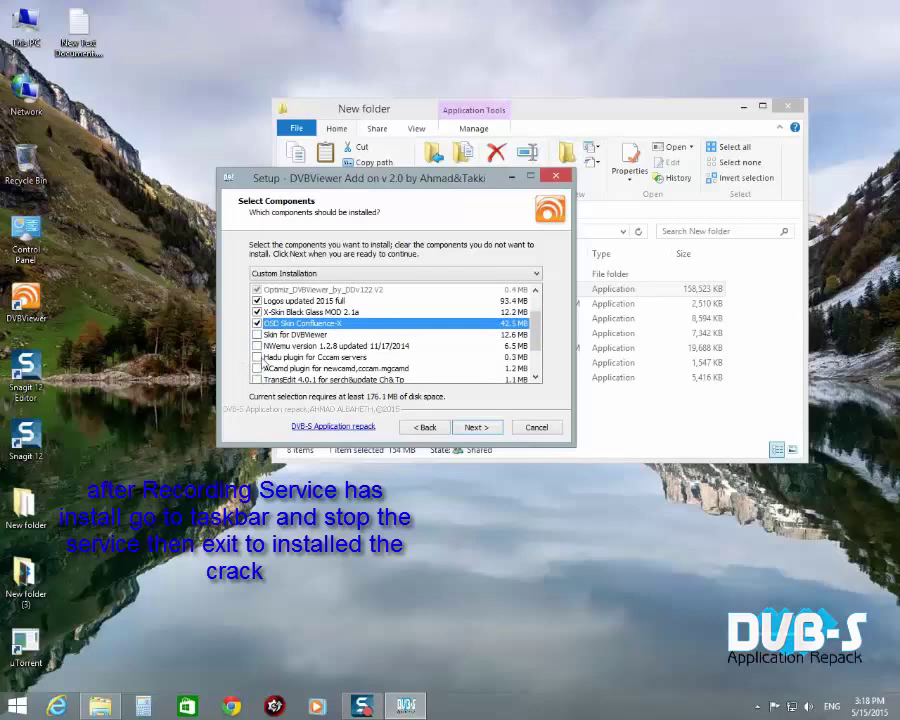
pyautogui.scroll(-1, 264, 368)
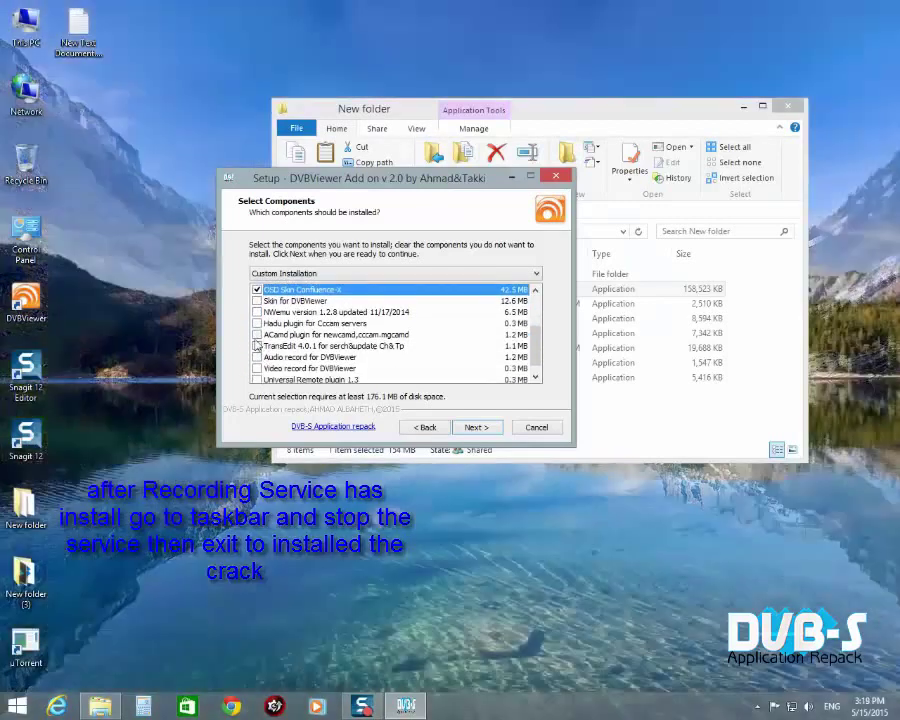
pyautogui.click(257, 346)
pyautogui.click(257, 357)
pyautogui.click(257, 368)
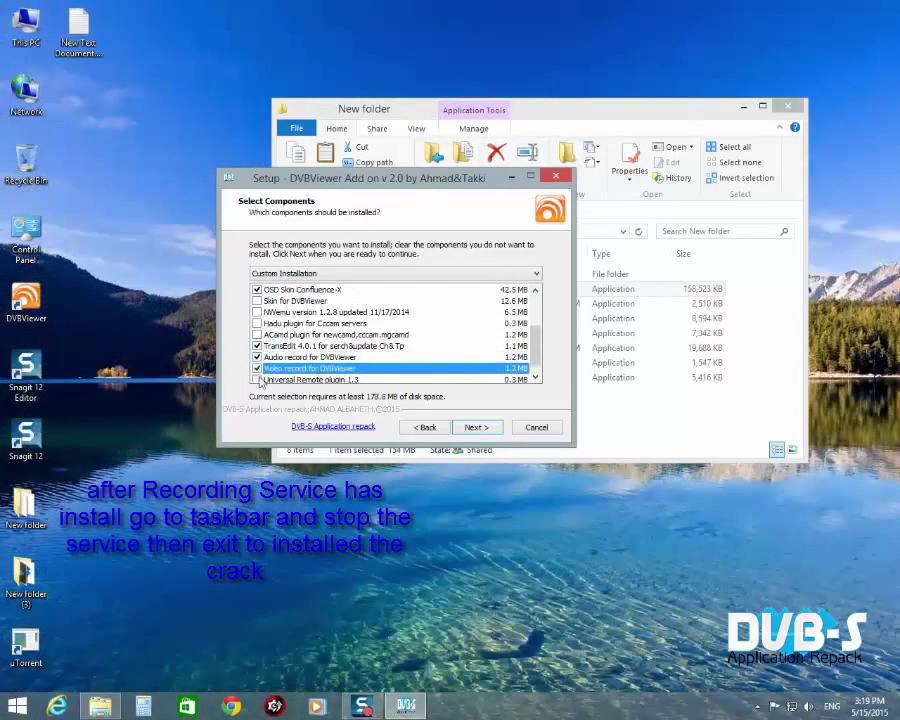
pyautogui.scroll(-1, 260, 383)
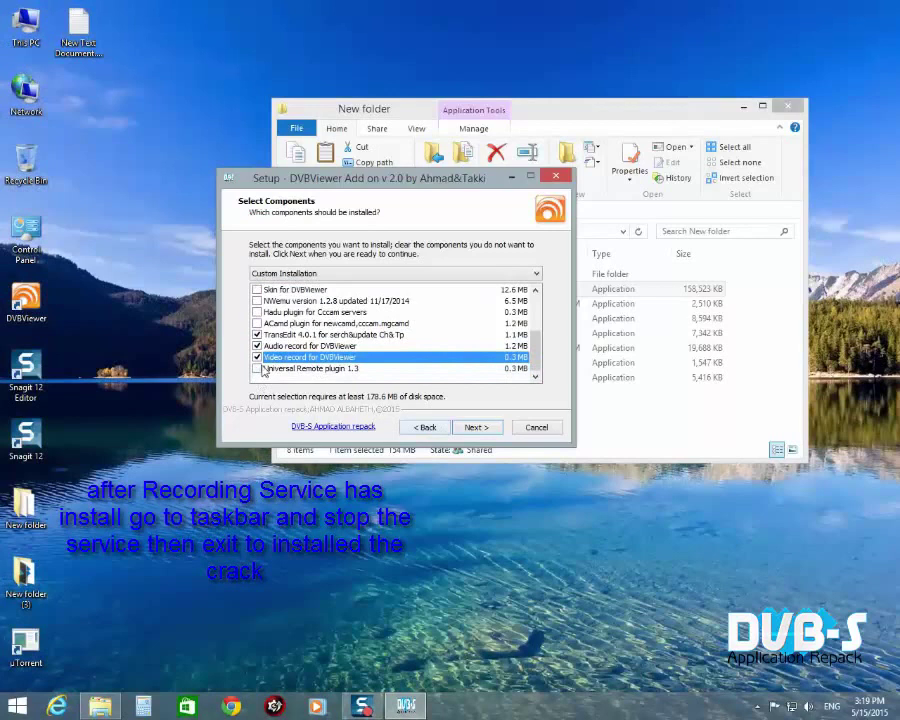
# Start installing DVBViewer Add on v 2.0 with the Optimiz DVBViewer additional task kept enabled
pyautogui.click(478, 428)
pyautogui.click(477, 428)
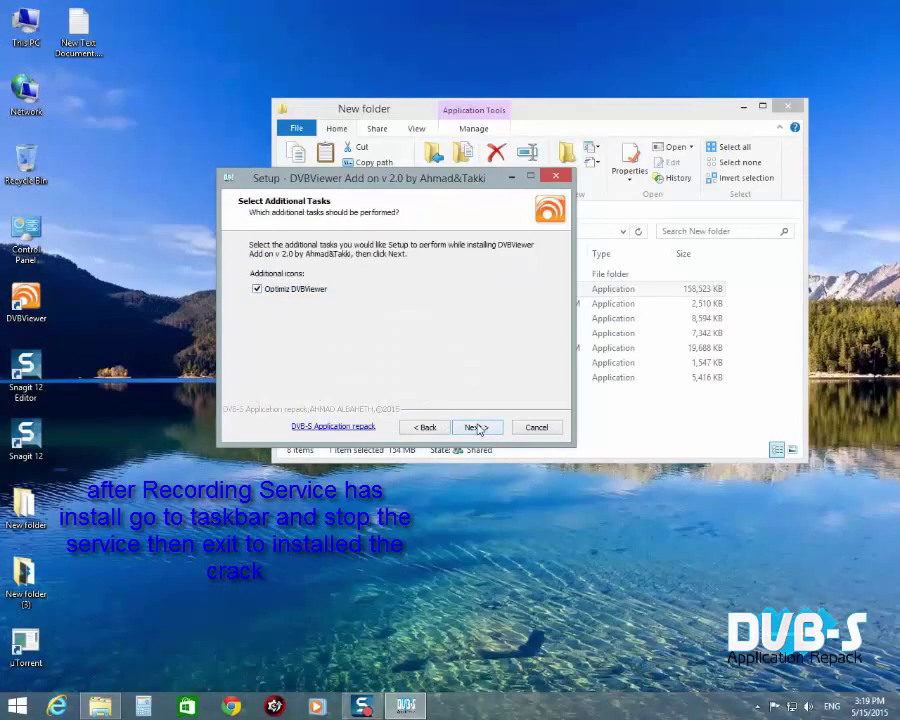
pyautogui.click(476, 428)
pyautogui.click(476, 428)
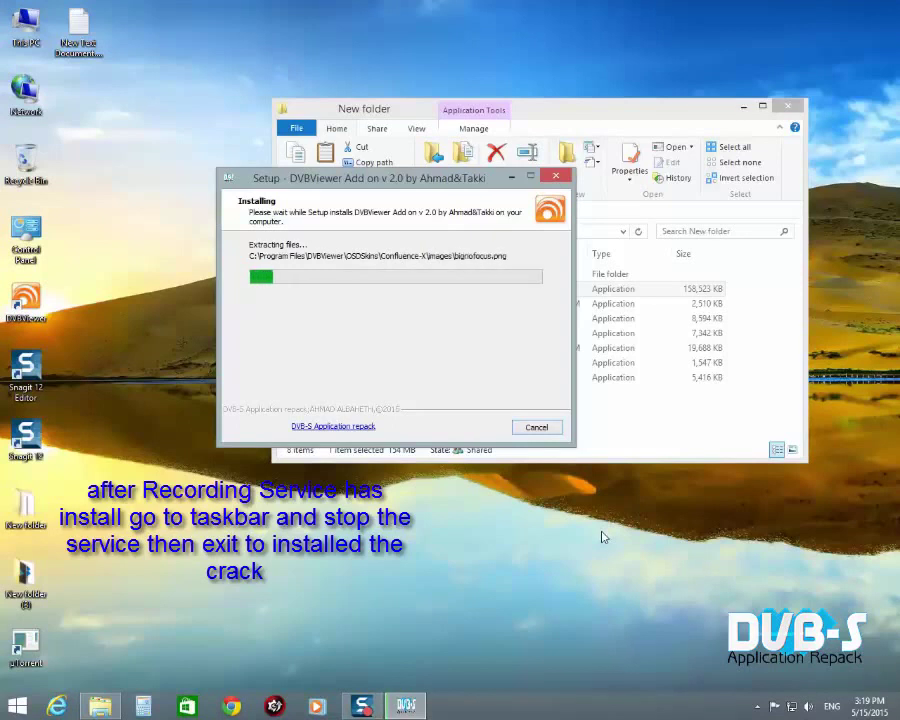
pyautogui.rightClick(86, 142)
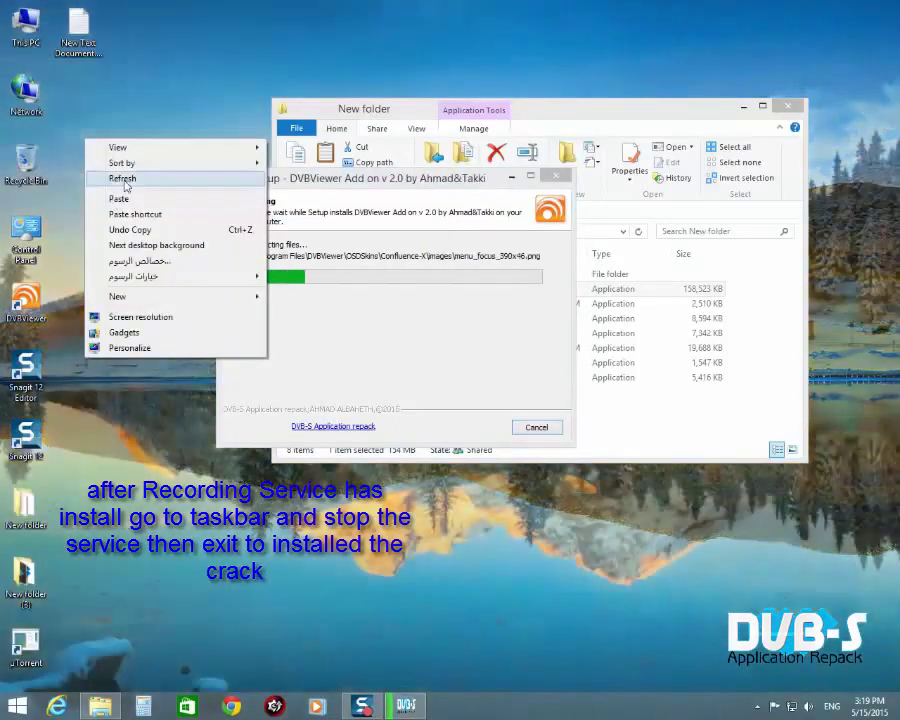
pyautogui.click(102, 179)
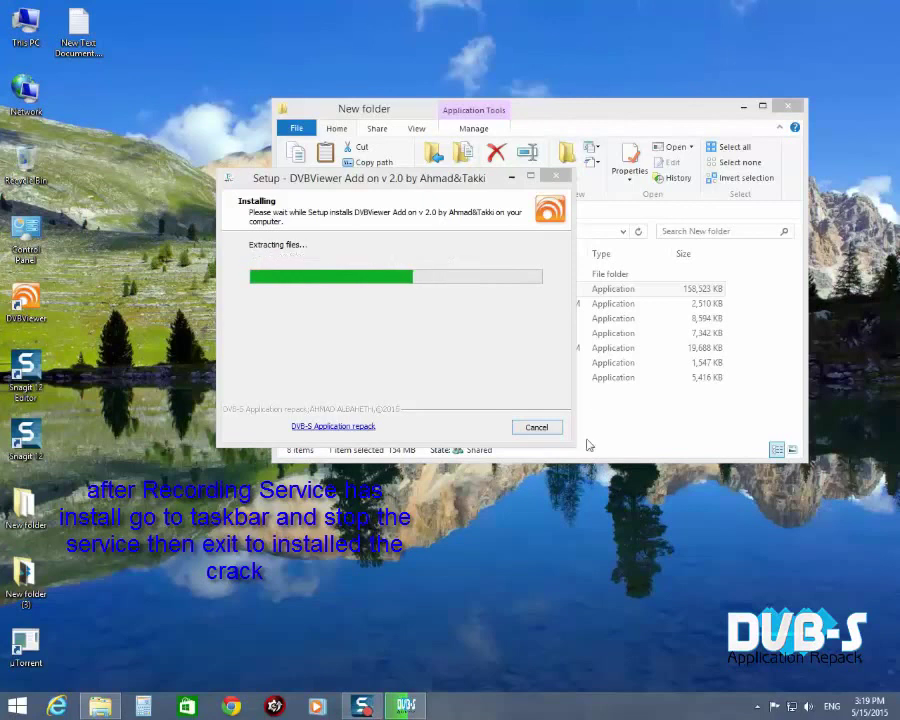
# Launch svc_setup_1.30.1(crack).exe, accept its license agreement and start the installation
pyautogui.click(614, 421)
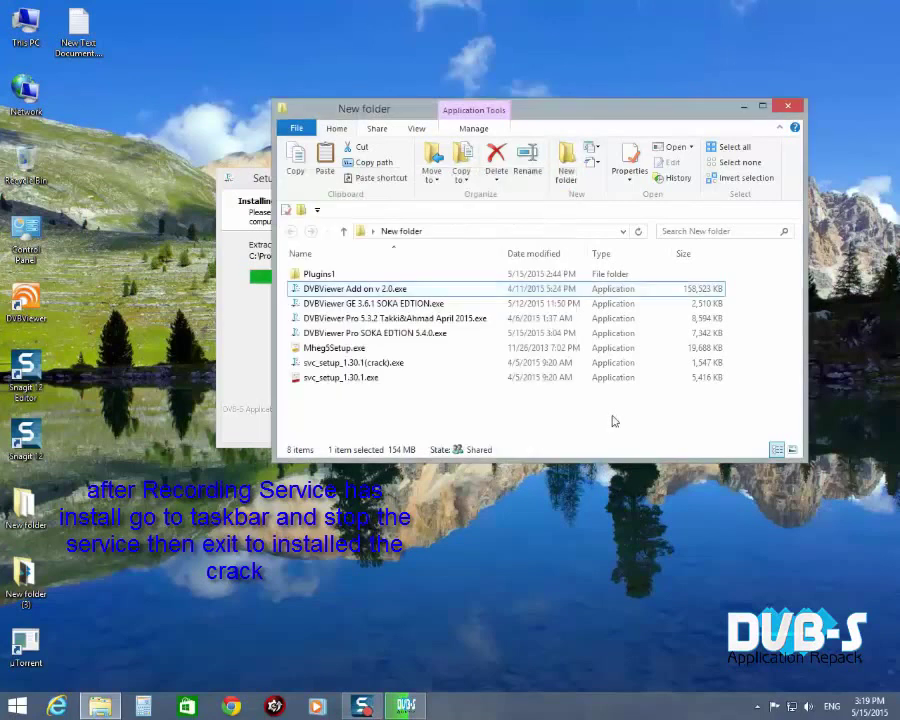
pyautogui.click(325, 377)
pyautogui.doubleClick(320, 362)
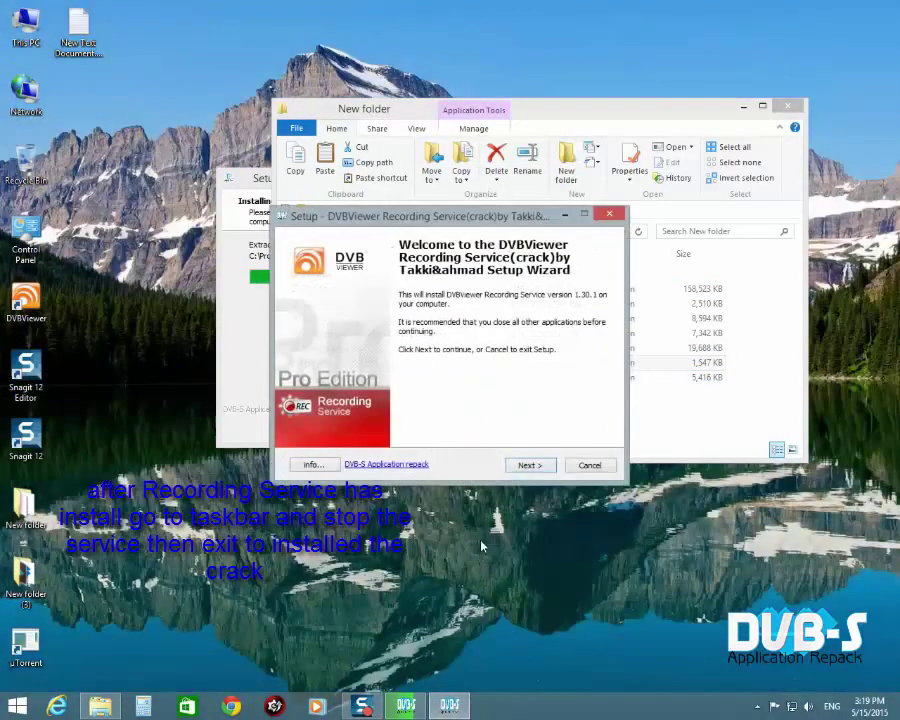
pyautogui.click(529, 466)
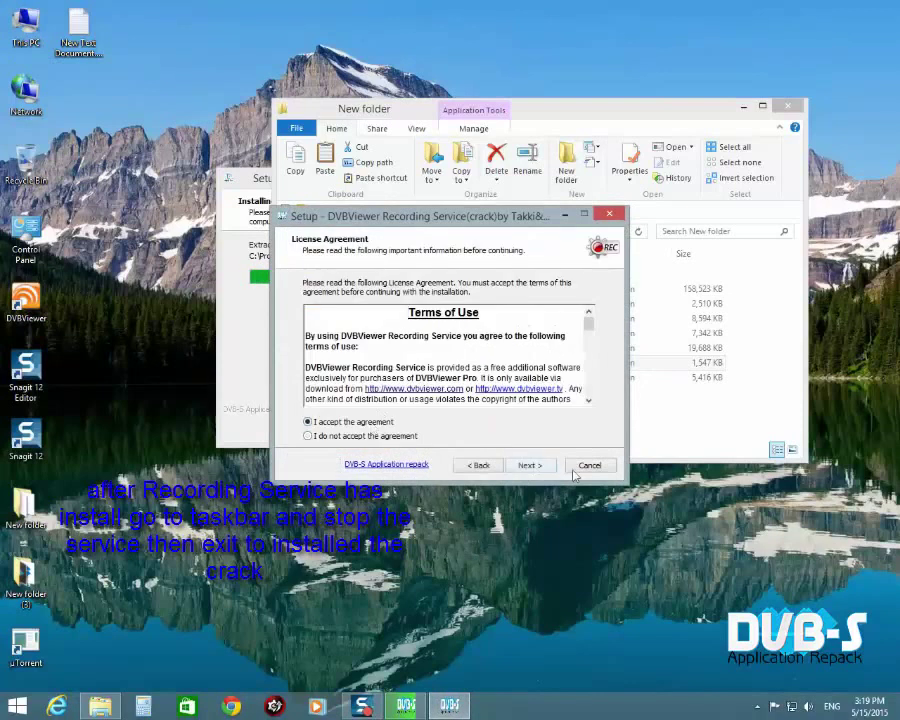
pyautogui.click(547, 465)
pyautogui.click(533, 466)
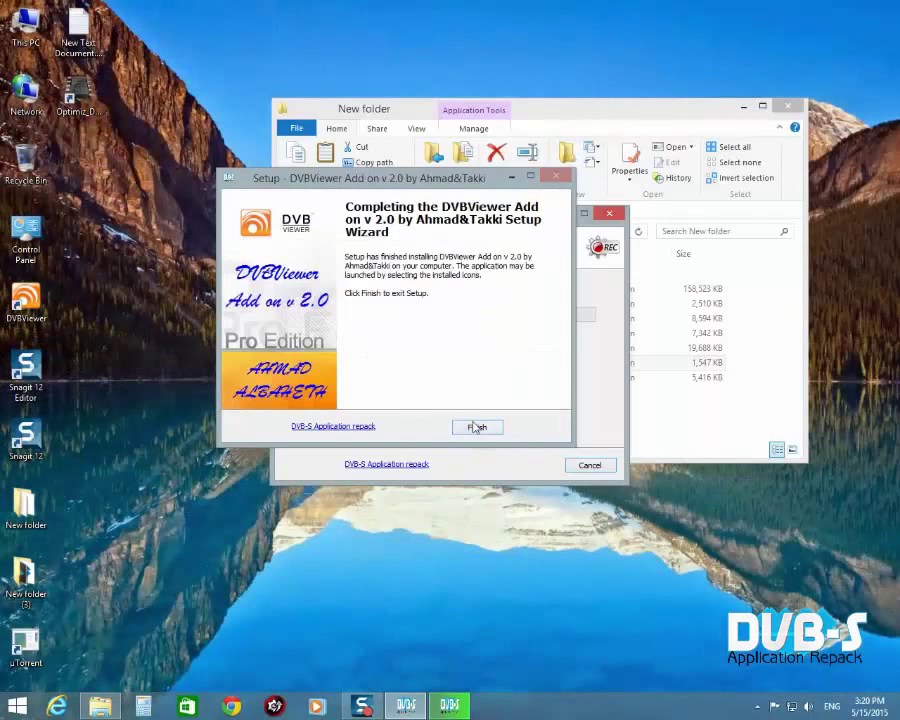
# Finish the Add on and Recording Service setups, keeping Launch Configuration enabled for the latter
pyautogui.click(477, 427)
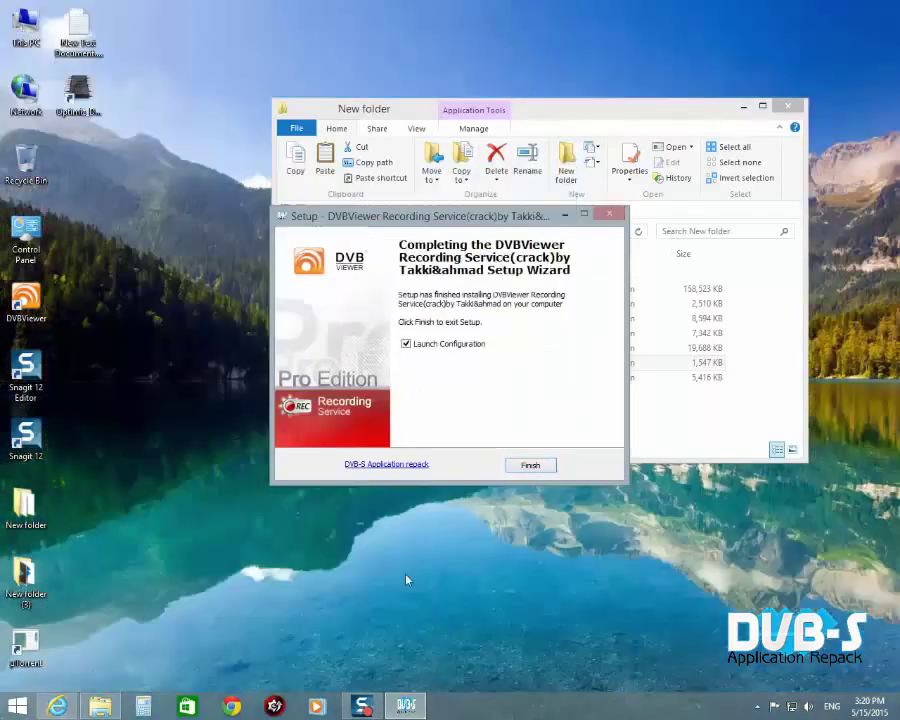
pyautogui.click(529, 464)
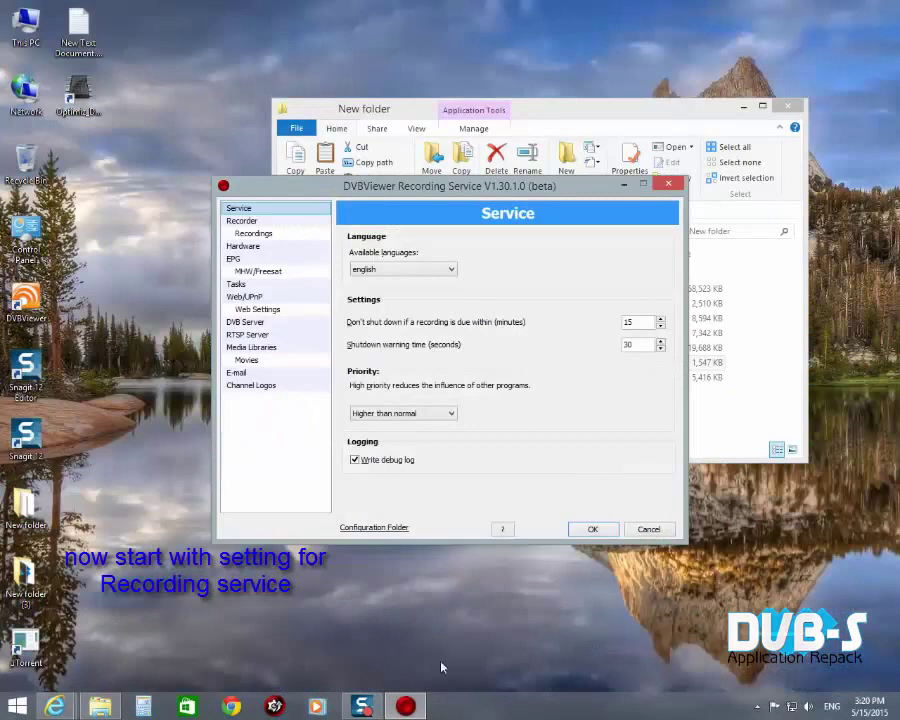
# Add an RTSP (SAT>IP) Network Device to the Recording Service hardware and assign the discovered DVBViewer Media Server to it
pyautogui.click(254, 248)
pyautogui.click(532, 303)
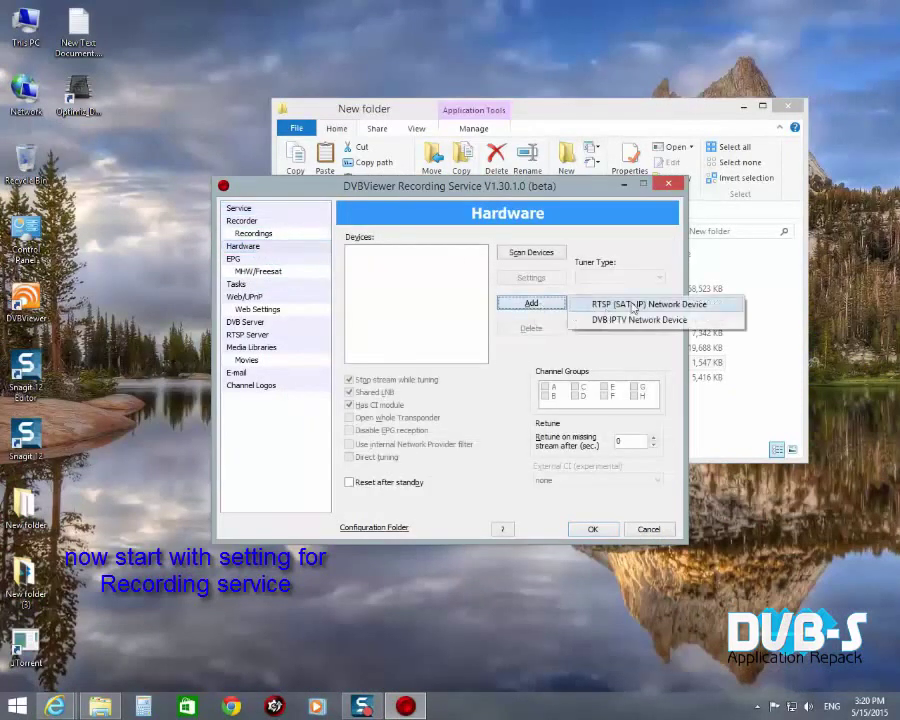
pyautogui.click(620, 309)
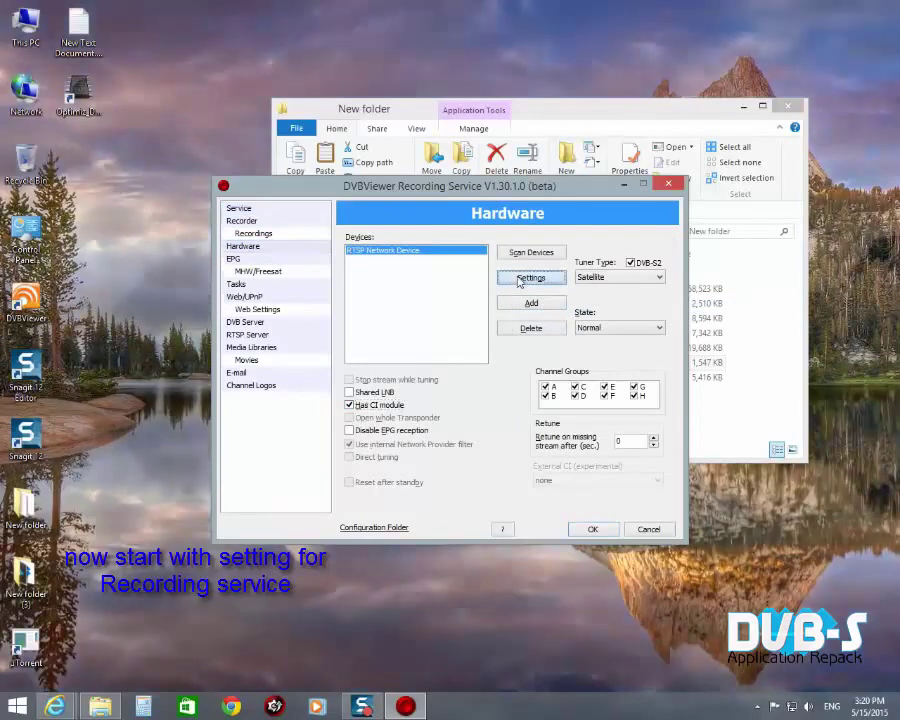
pyautogui.click(530, 278)
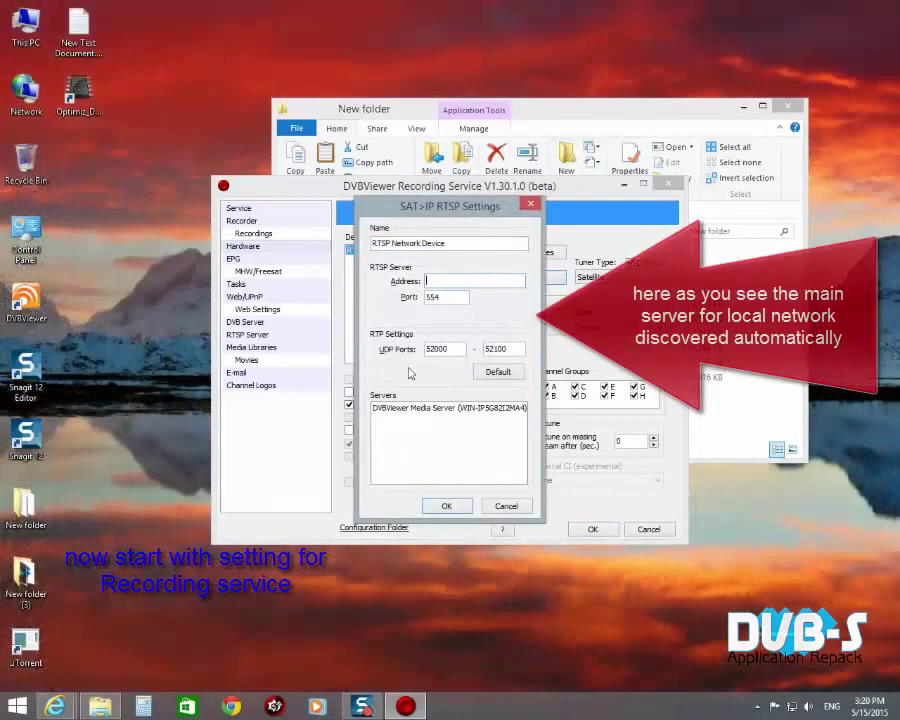
pyautogui.click(415, 408)
pyautogui.click(447, 505)
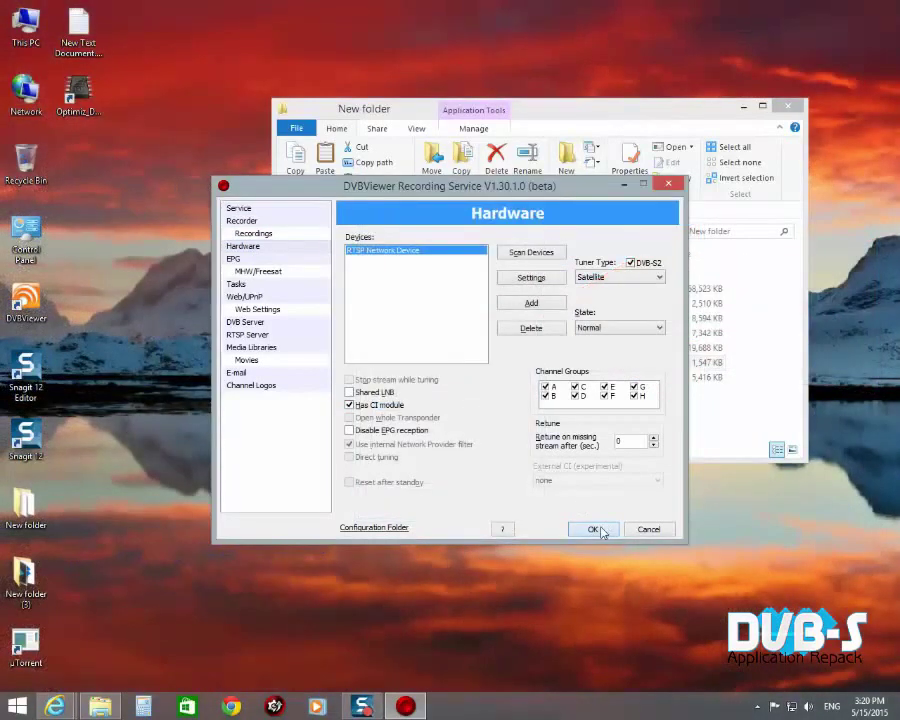
# Enter the web interface password in the Recording Service web settings and save the configuration
pyautogui.click(245, 322)
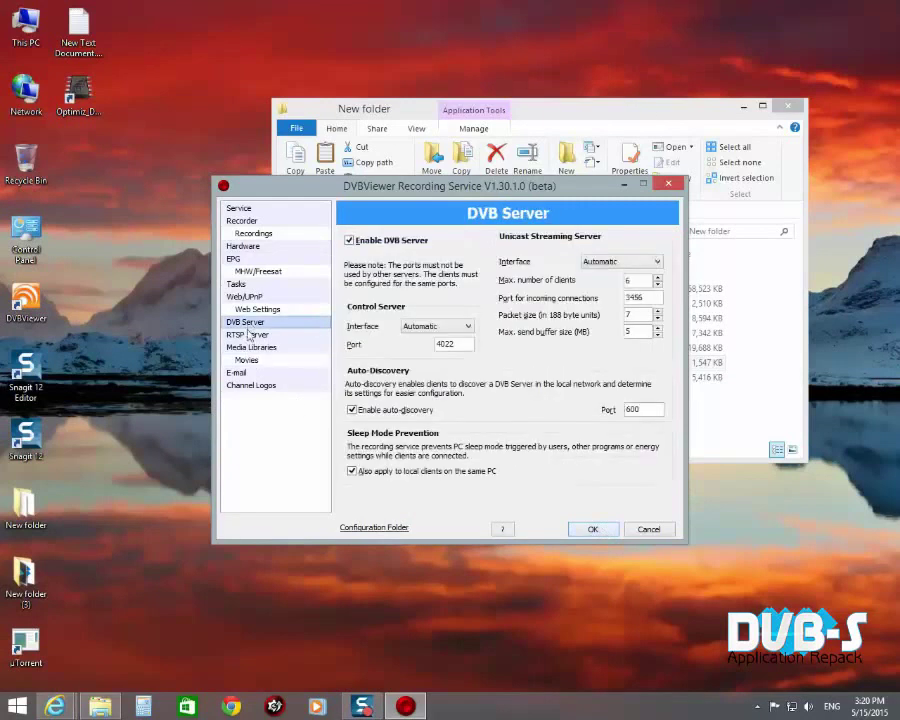
pyautogui.click(249, 337)
pyautogui.click(262, 310)
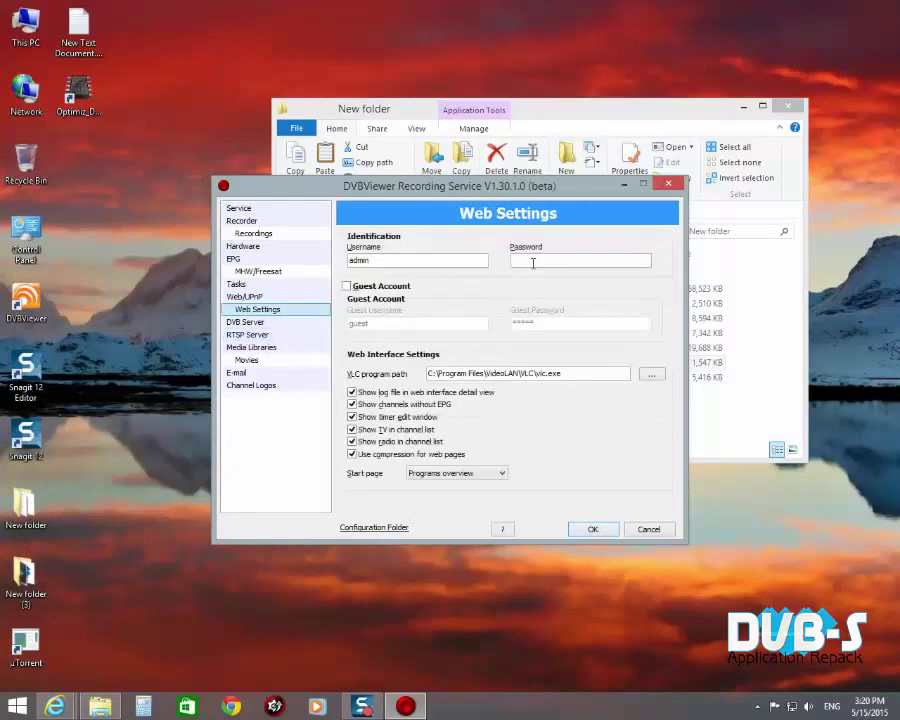
pyautogui.write('**')
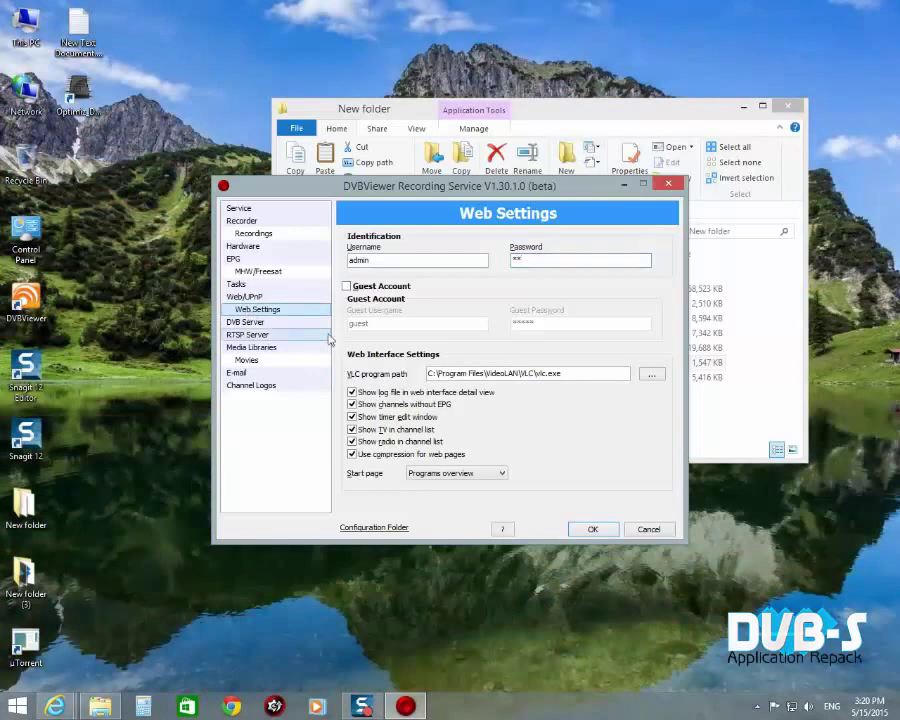
pyautogui.click(588, 528)
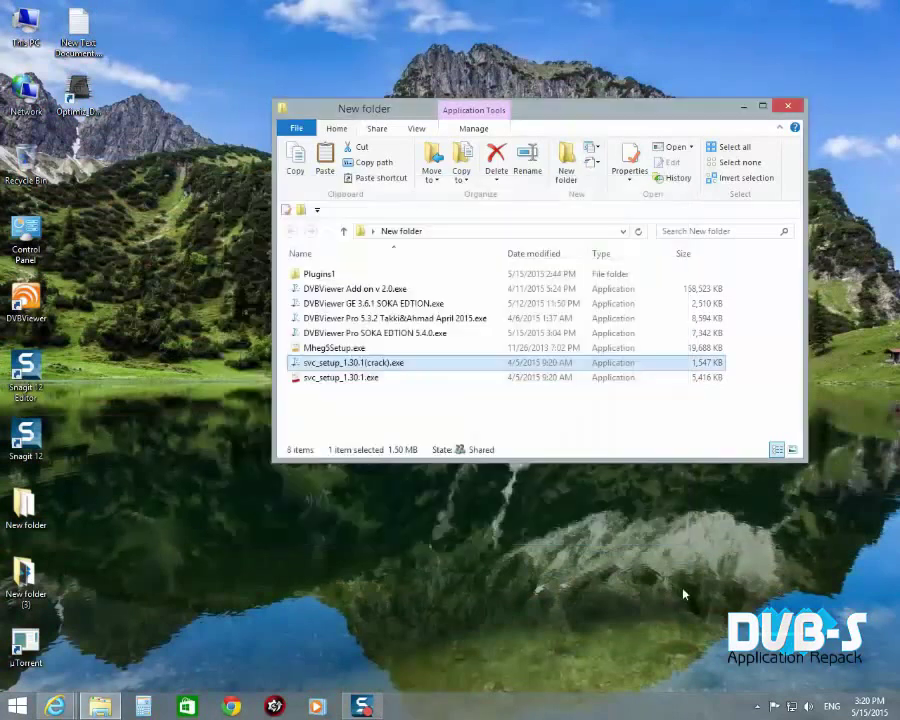
# Reopen the Recording Service configuration and check the RTSP network device's server address and port settings
pyautogui.click(757, 707)
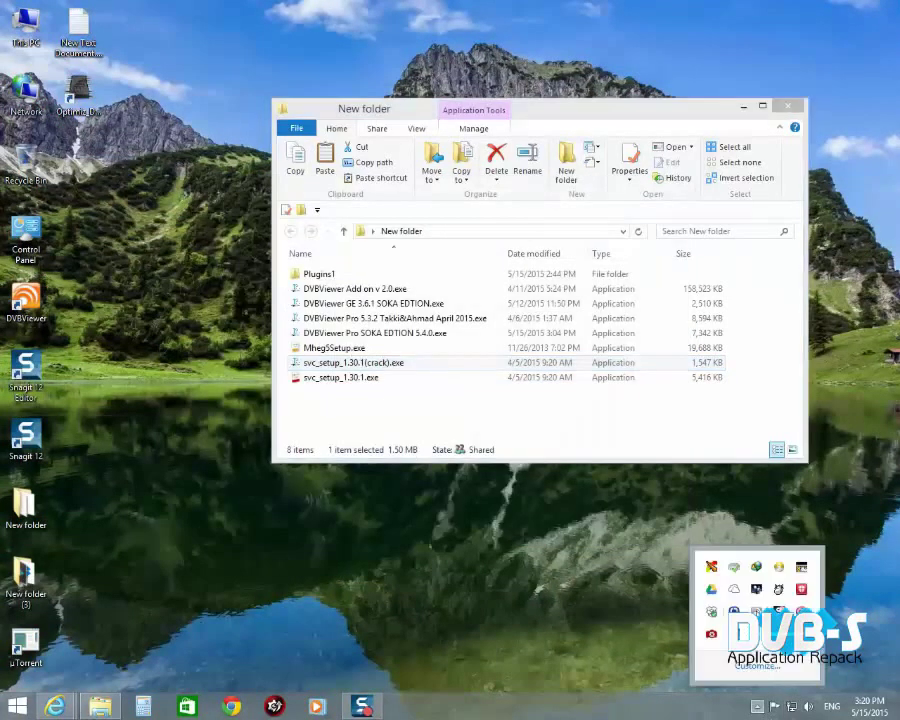
pyautogui.rightClick(711, 633)
pyautogui.click(792, 414)
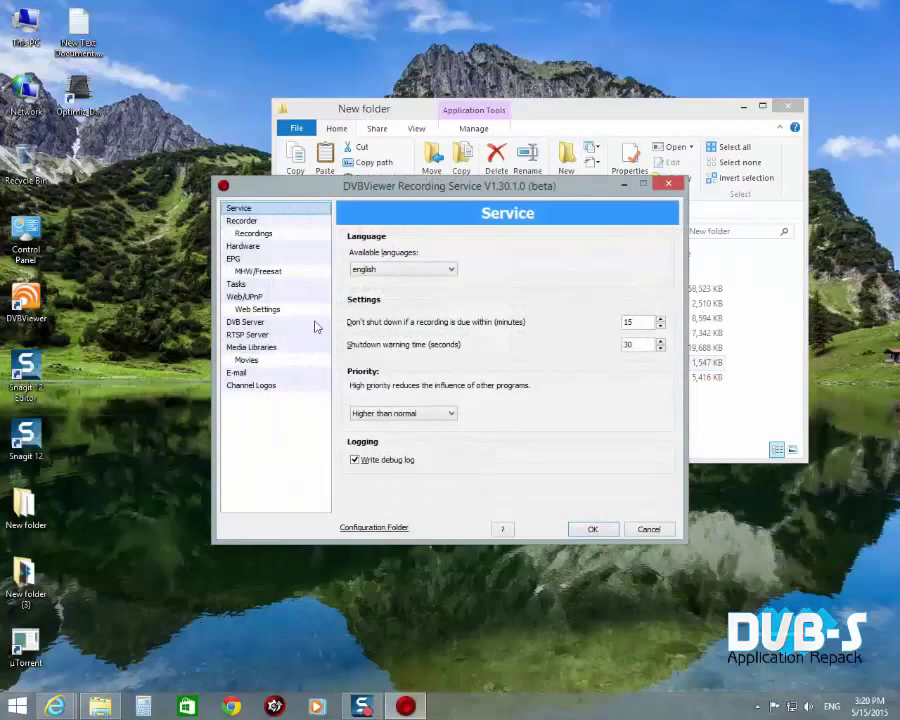
pyautogui.click(246, 247)
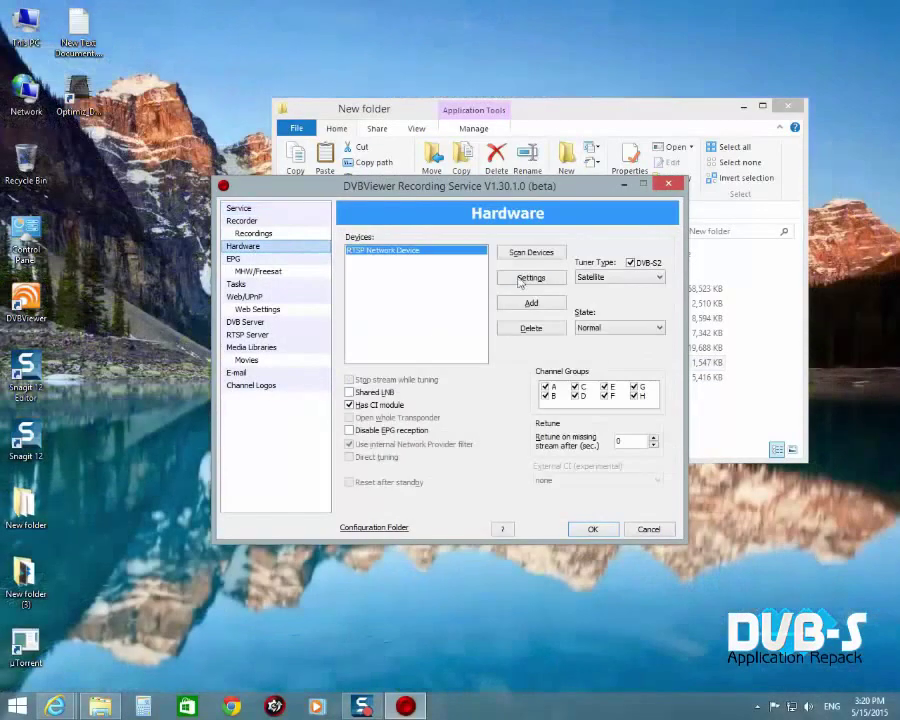
pyautogui.click(528, 278)
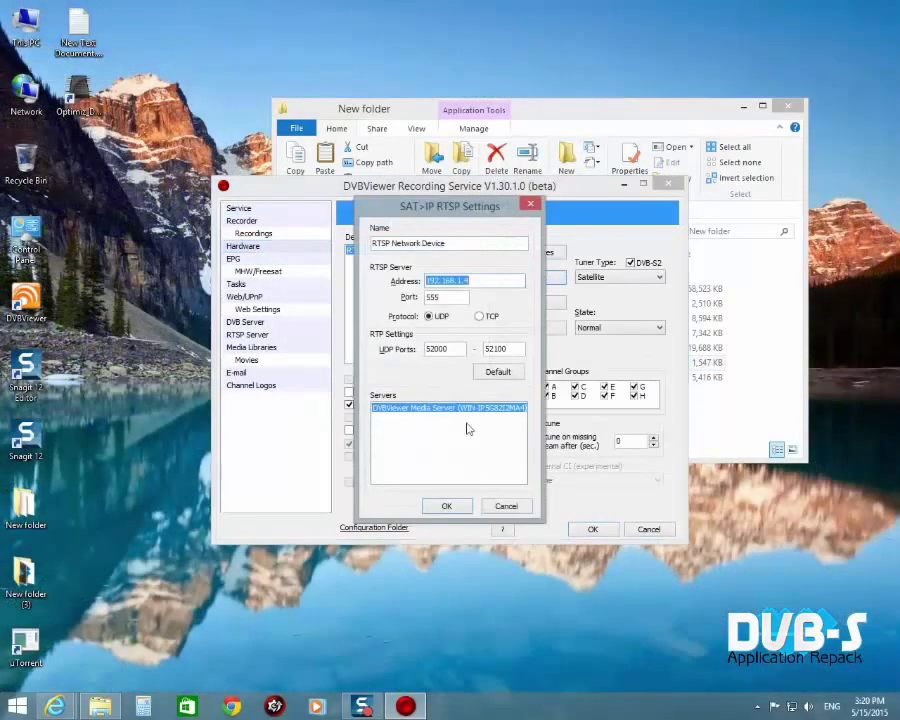
pyautogui.click(503, 507)
# Enable the UPnP AV server, review the web settings and media libraries, and save the Recording Service configuration
pyautogui.click(248, 297)
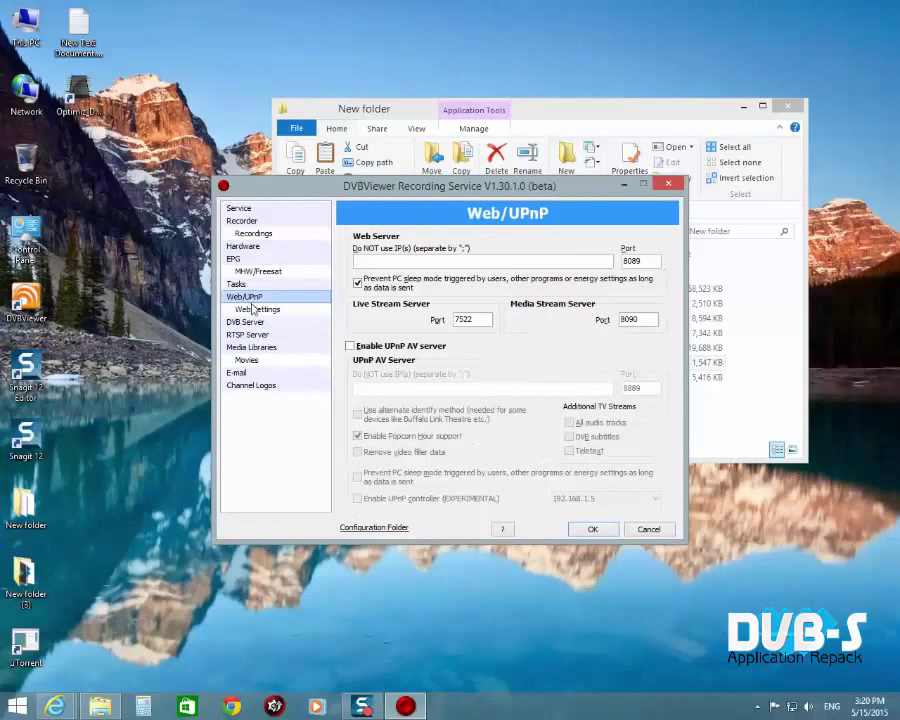
pyautogui.click(349, 345)
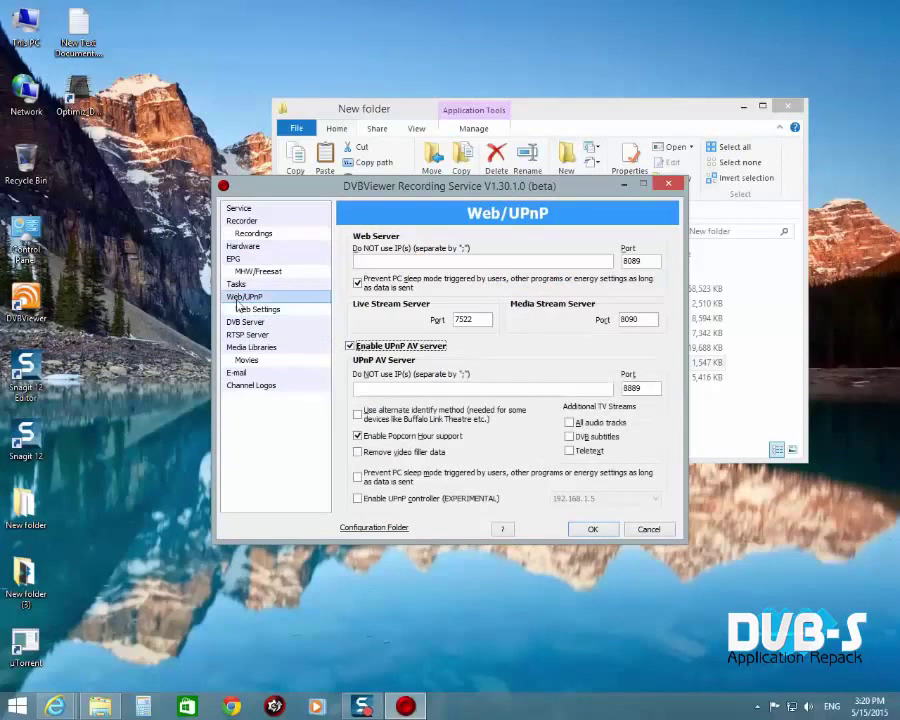
pyautogui.click(258, 310)
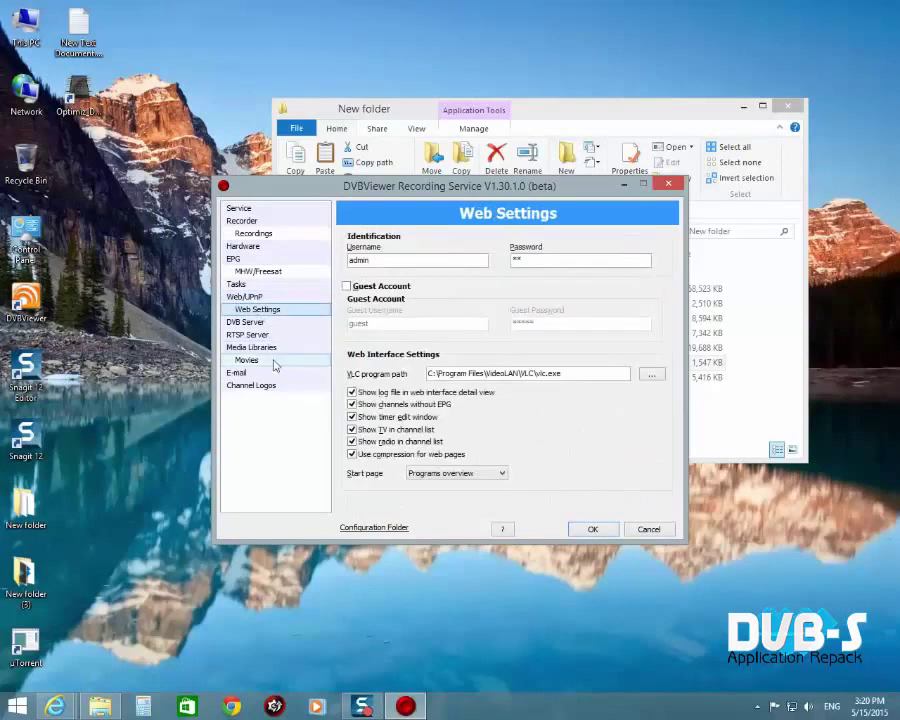
pyautogui.press('Down')
pyautogui.press('Down')
pyautogui.press('Down')
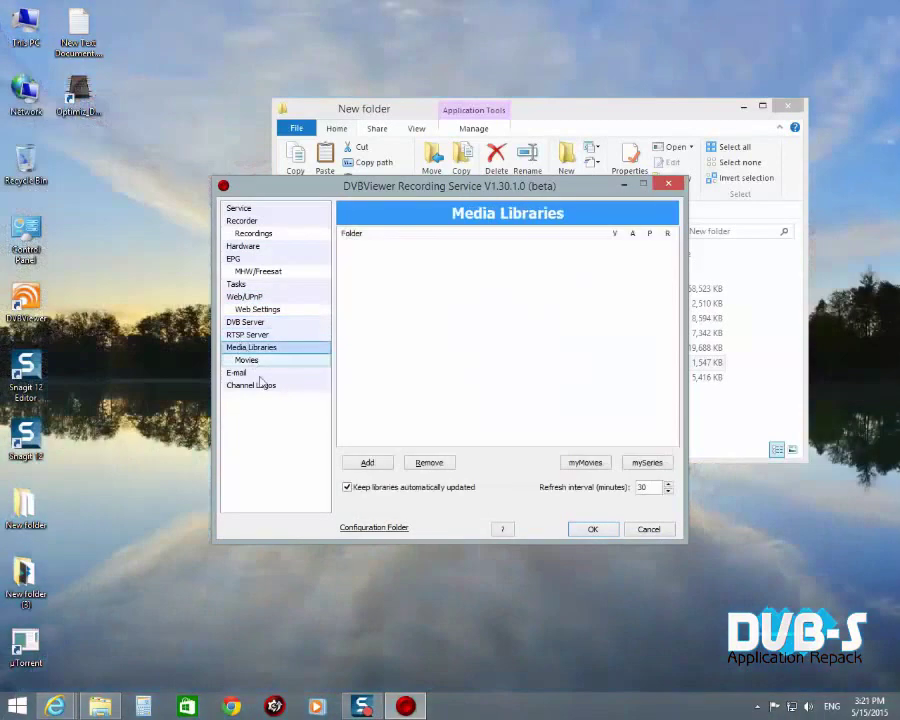
pyautogui.click(580, 530)
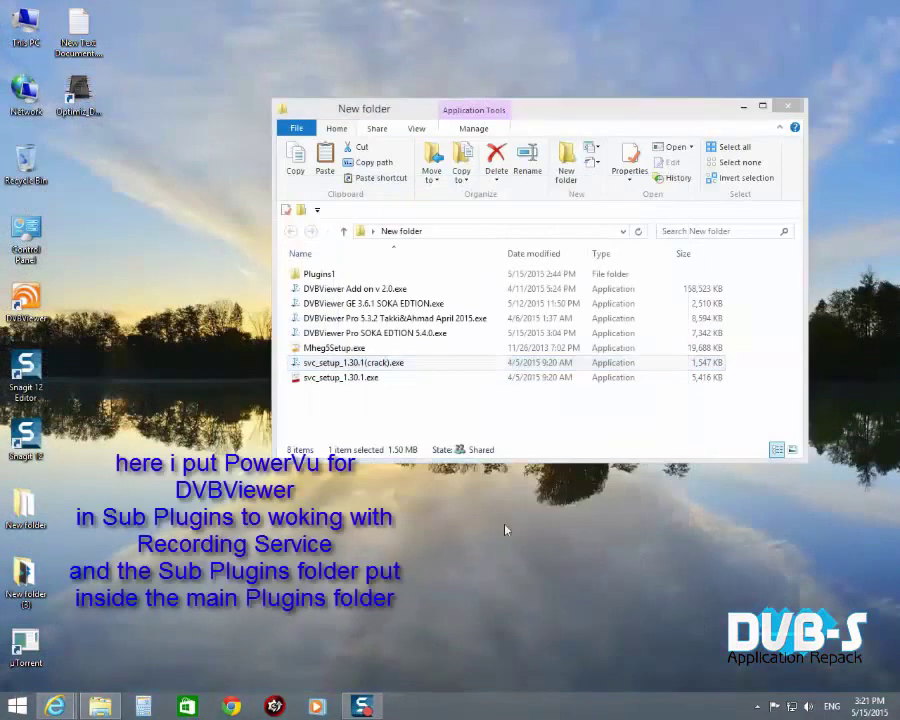
# Copy the Plugins1 folder from New folder into the Plugins folder of the DVBViewer installation directory
pyautogui.rightClick(318, 268)
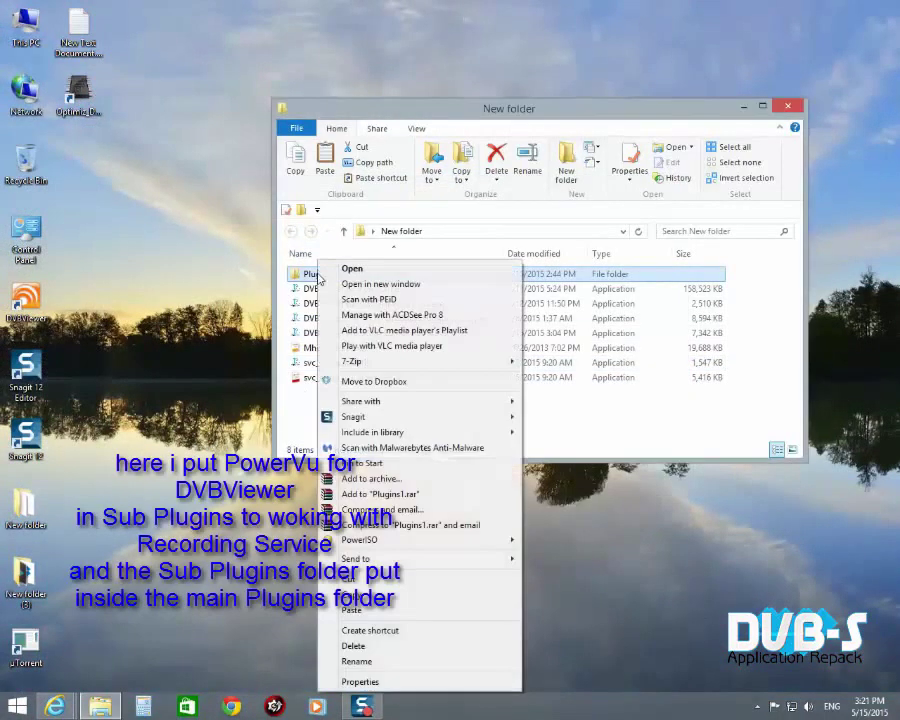
pyautogui.click(350, 595)
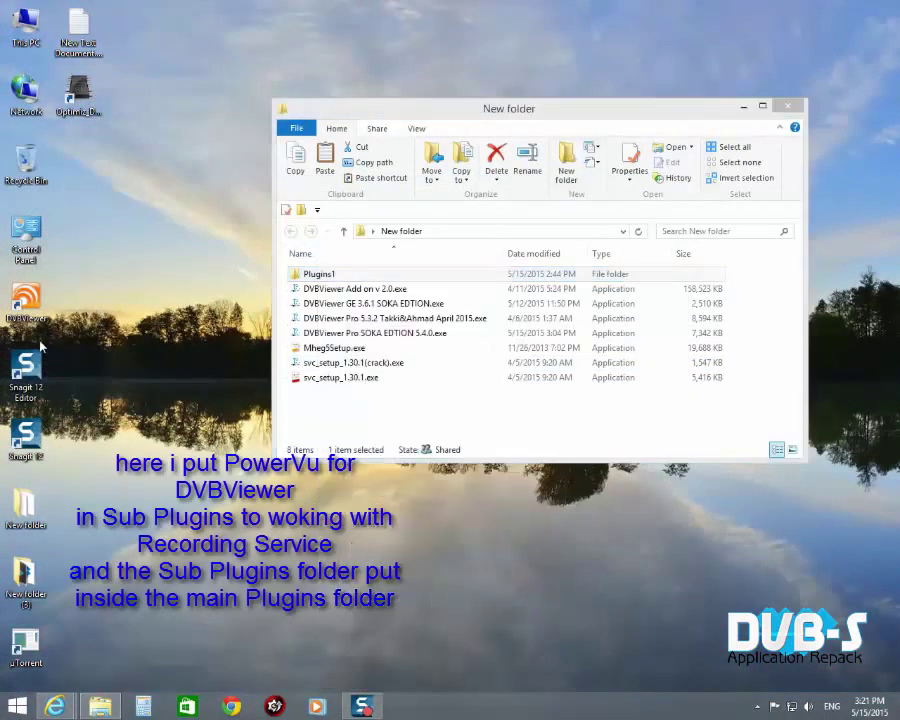
pyautogui.rightClick(29, 310)
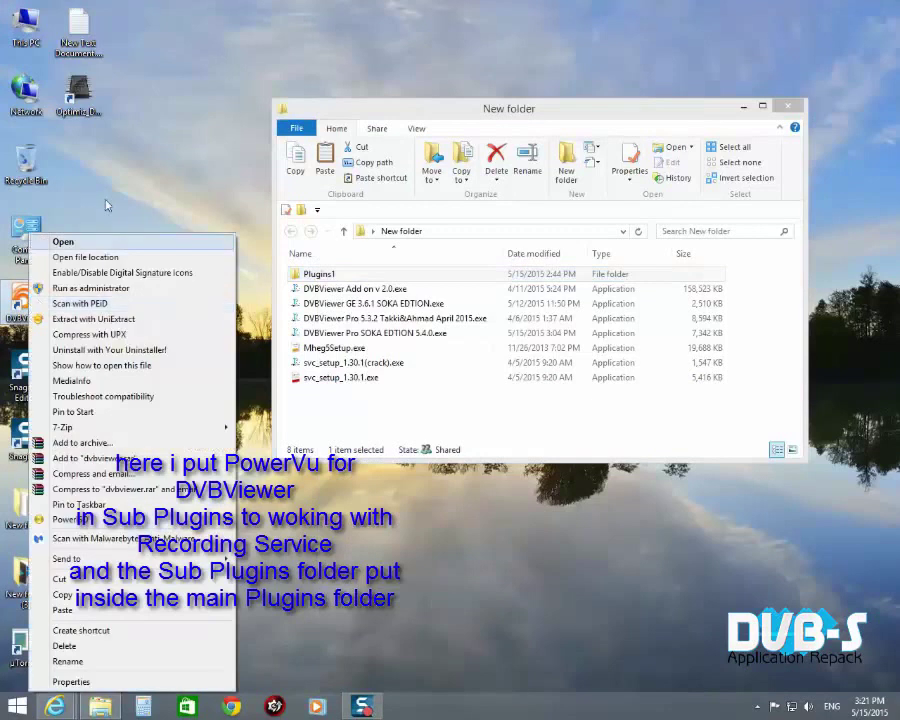
pyautogui.click(100, 256)
pyautogui.scroll(10, 410, 330)
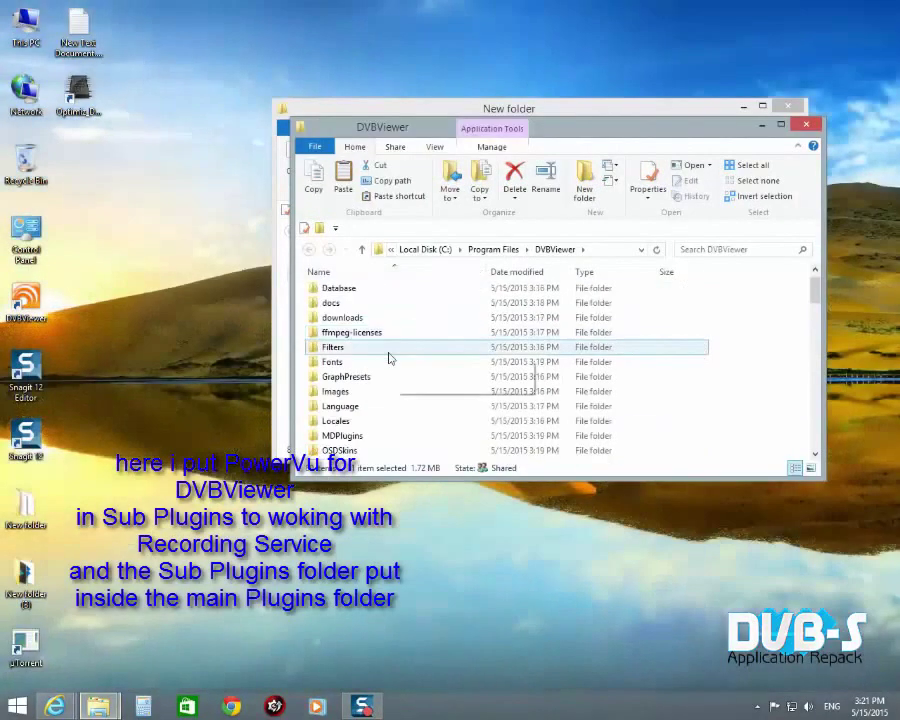
pyautogui.scroll(-2, 377, 383)
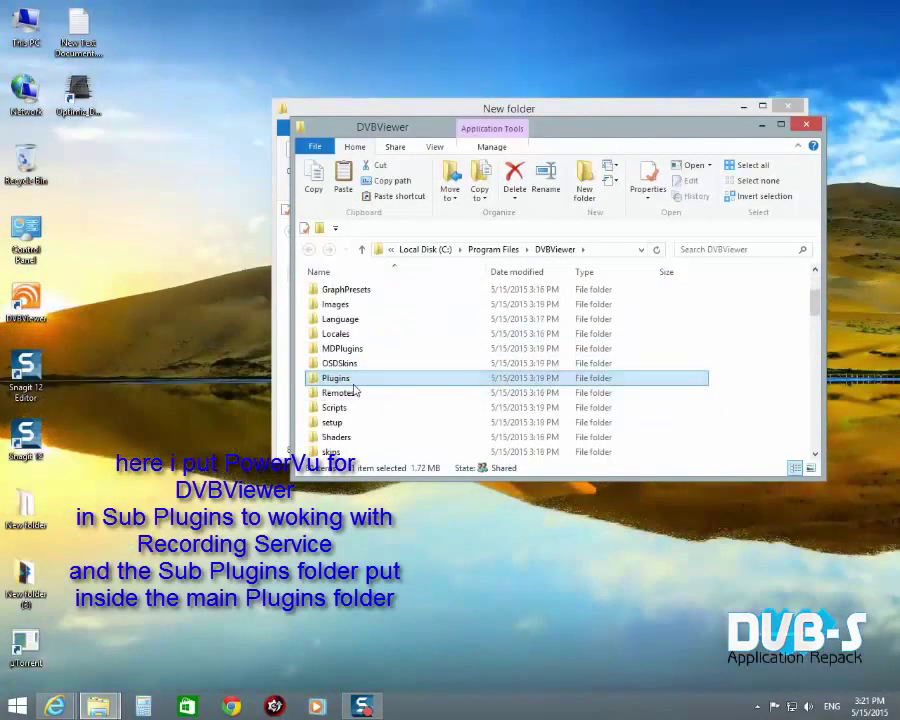
pyautogui.doubleClick(350, 376)
pyautogui.rightClick(768, 324)
pyautogui.click(757, 412)
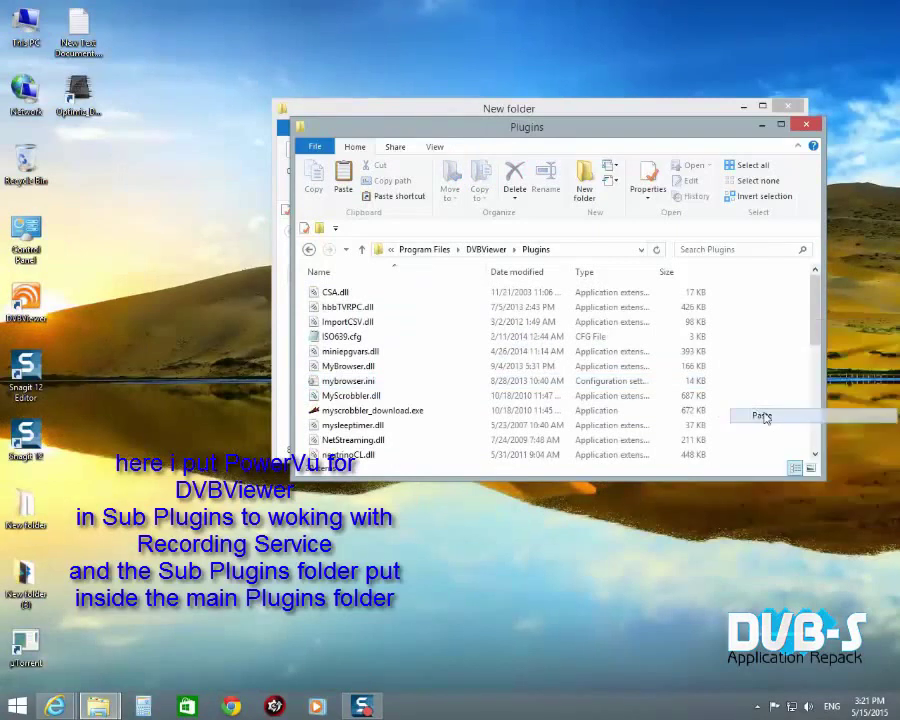
# Check the PowerVuEmu and Softcam files inside the pasted Plugins1 folder and close its window
pyautogui.doubleClick(366, 292)
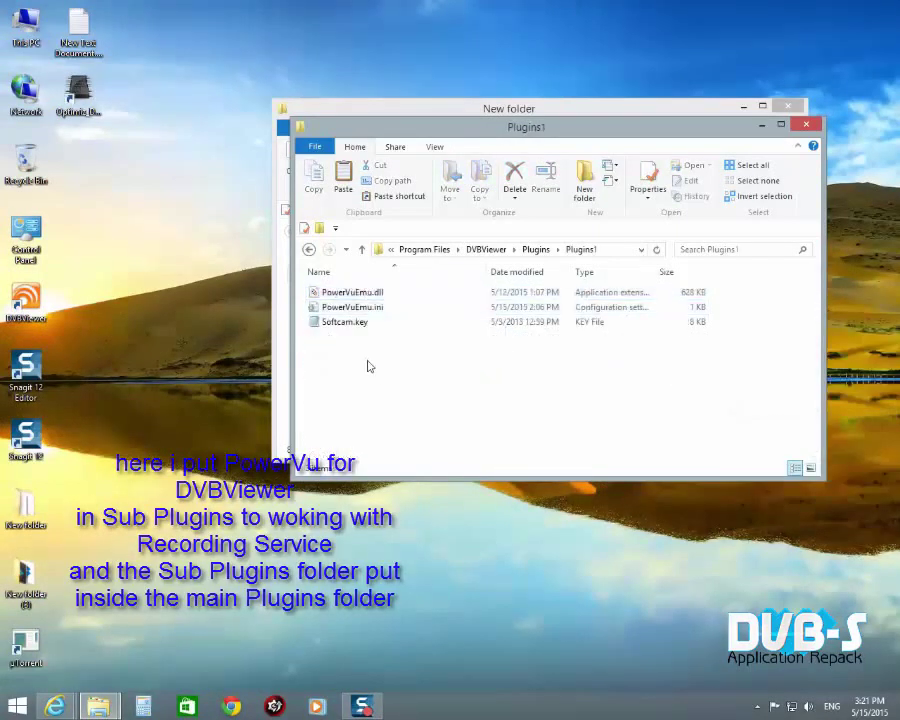
pyautogui.moveTo(368, 366); pyautogui.dragTo(350, 289)
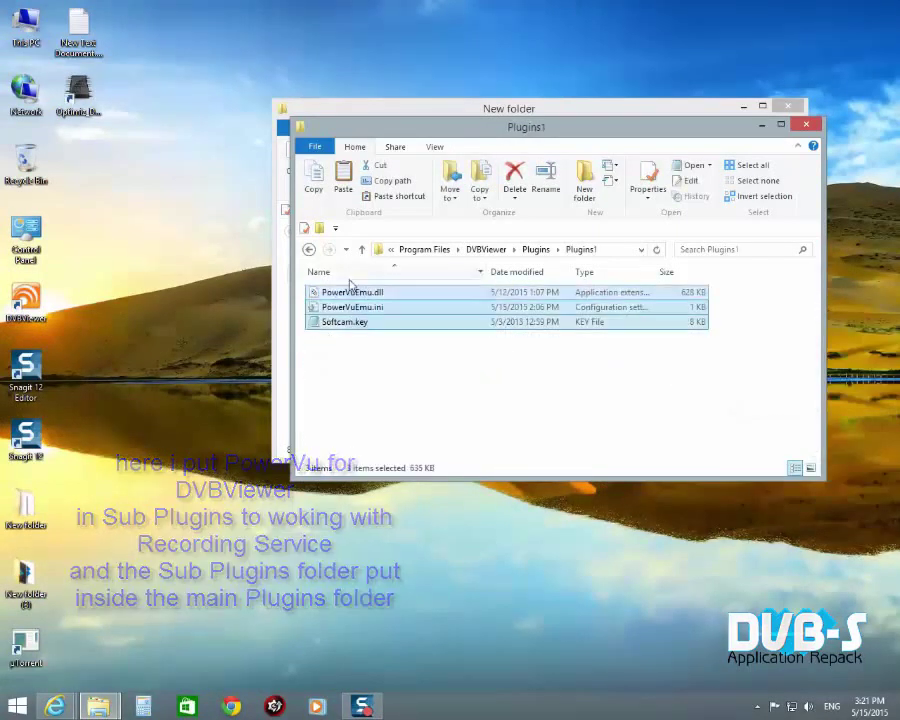
pyautogui.click(808, 127)
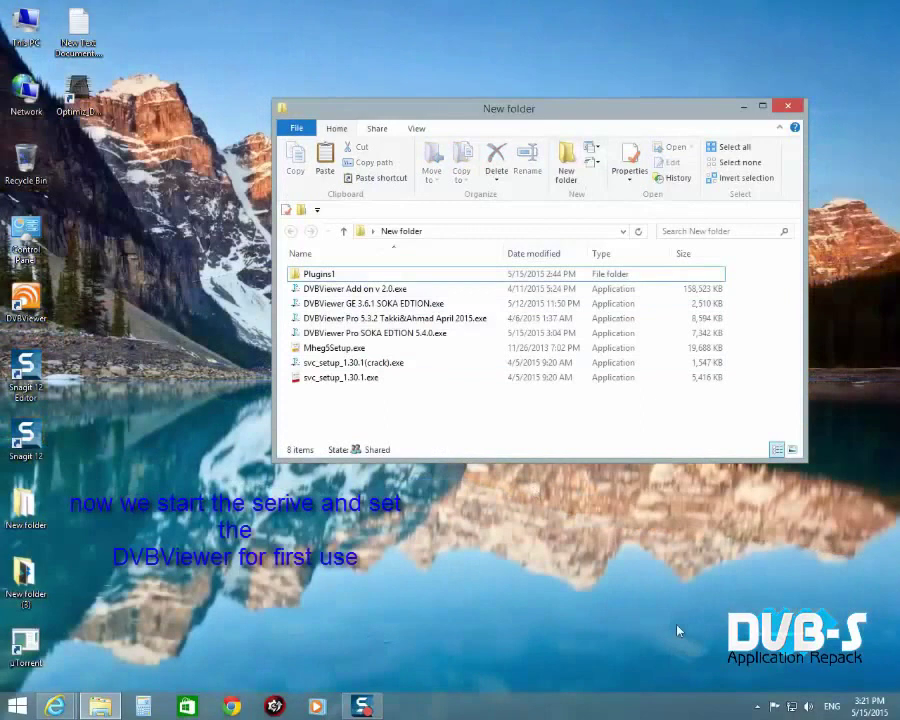
# Start the Recording Service and minimize the New folder window
pyautogui.click(758, 708)
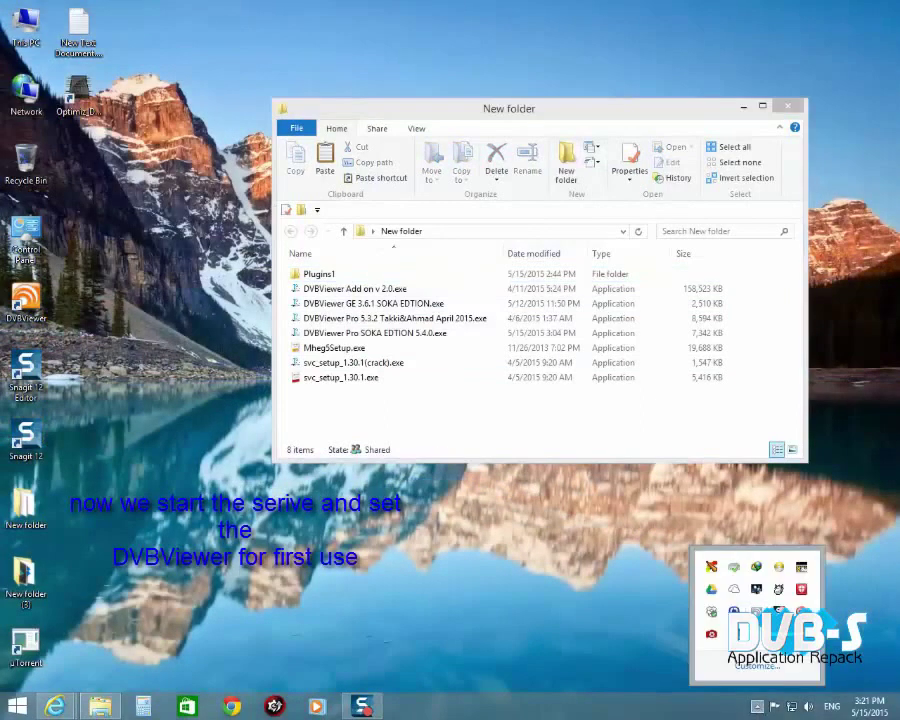
pyautogui.rightClick(734, 611)
pyautogui.click(780, 540)
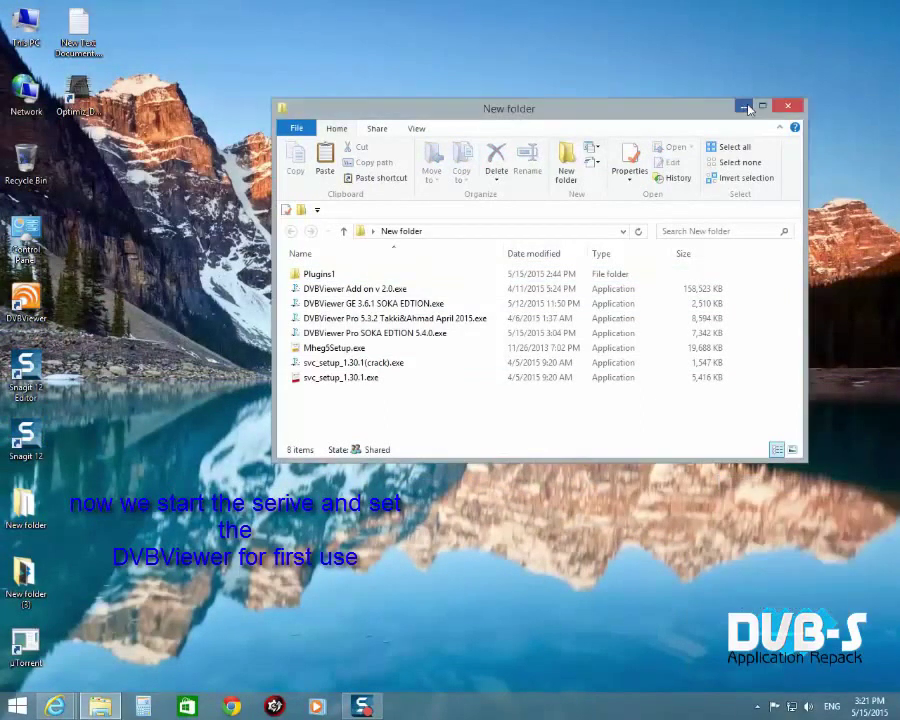
pyautogui.click(745, 107)
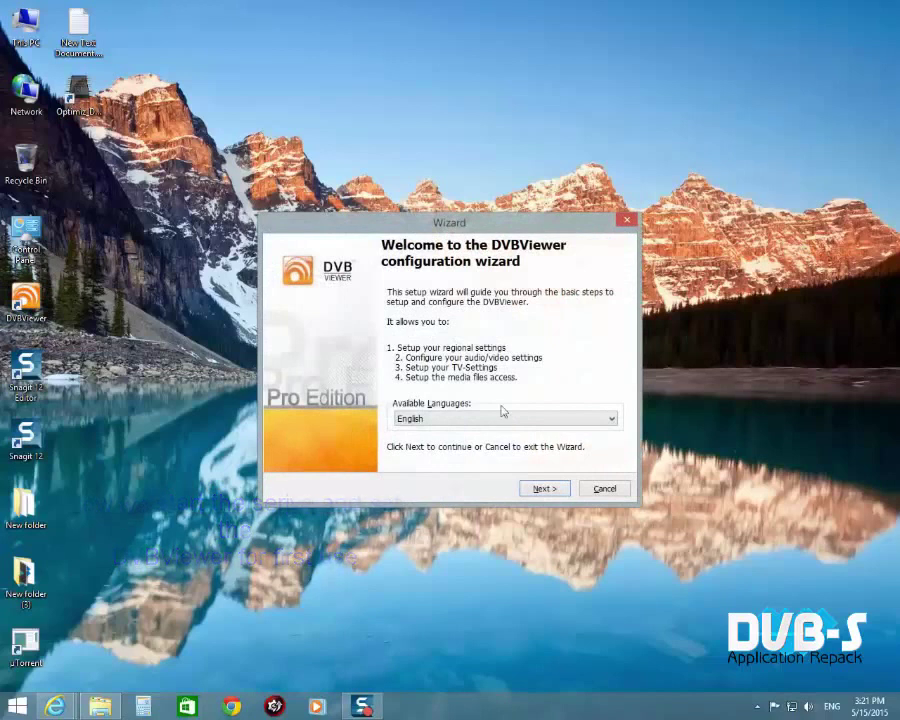
# Advance the DVBViewer configuration wizard to the DirectX settings, keeping English and the default recordings folder
pyautogui.click(545, 489)
pyautogui.click(545, 489)
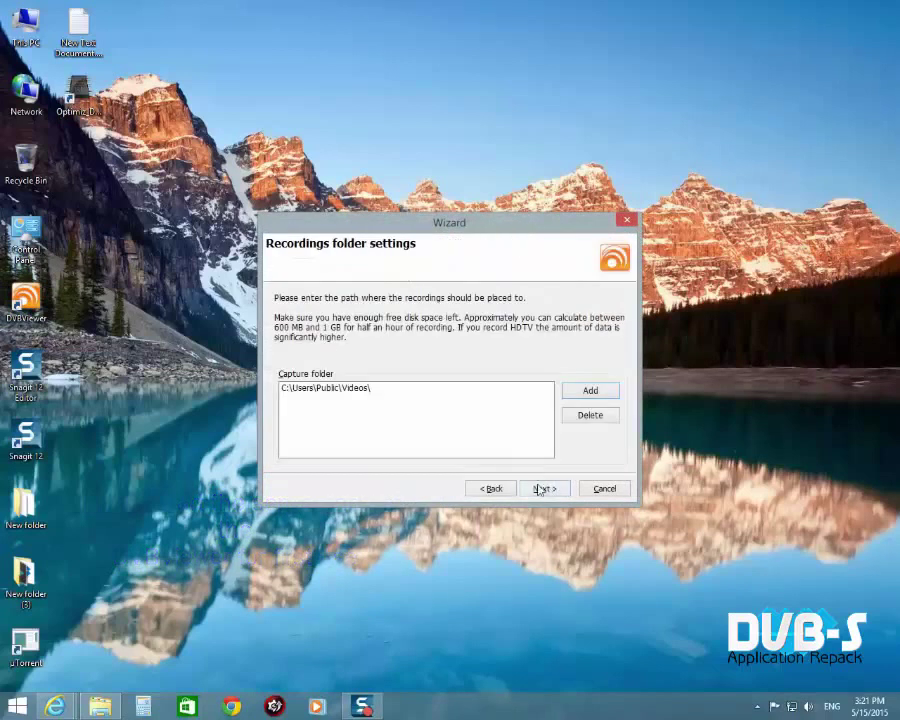
pyautogui.click(541, 489)
pyautogui.click(541, 489)
pyautogui.click(541, 489)
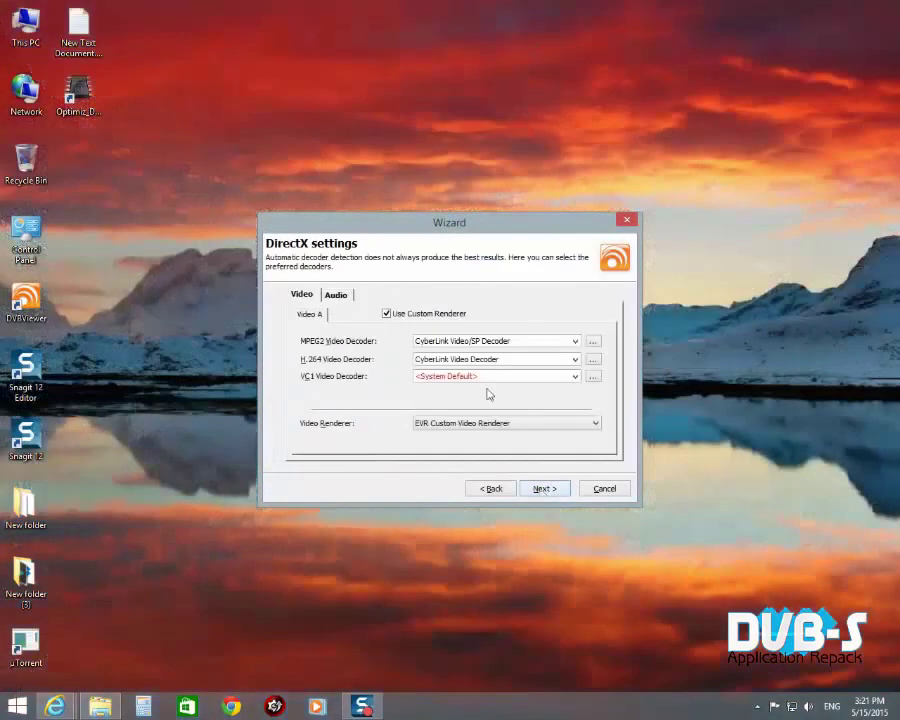
# Set both the MPEG2 and H.264 video decoders to LAV Video Decoder in the DirectX settings and continue
pyautogui.click(459, 346)
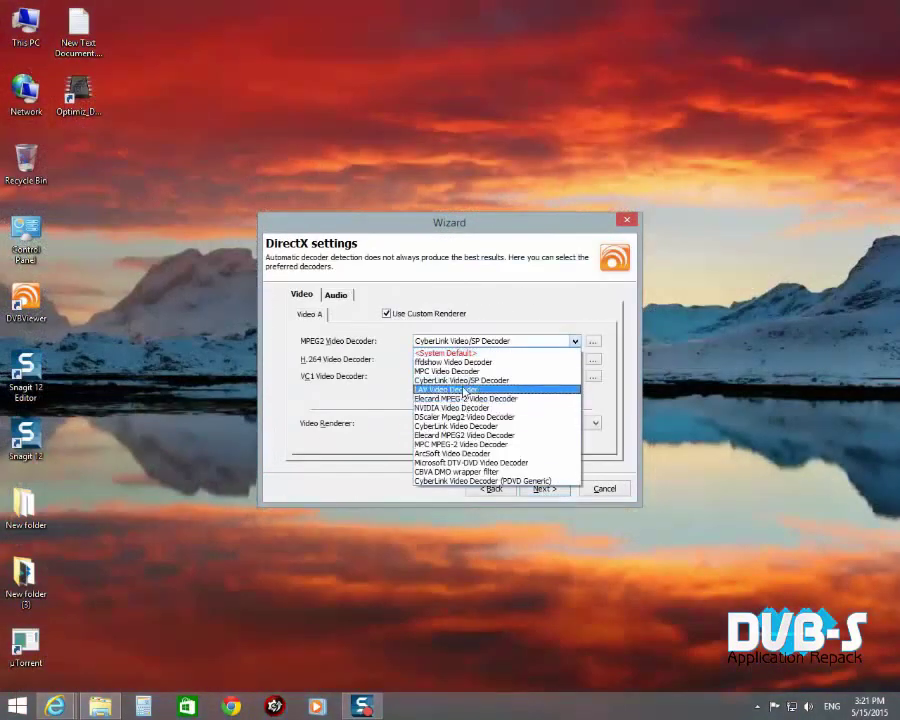
pyautogui.click(470, 396)
pyautogui.click(461, 362)
pyautogui.click(520, 424)
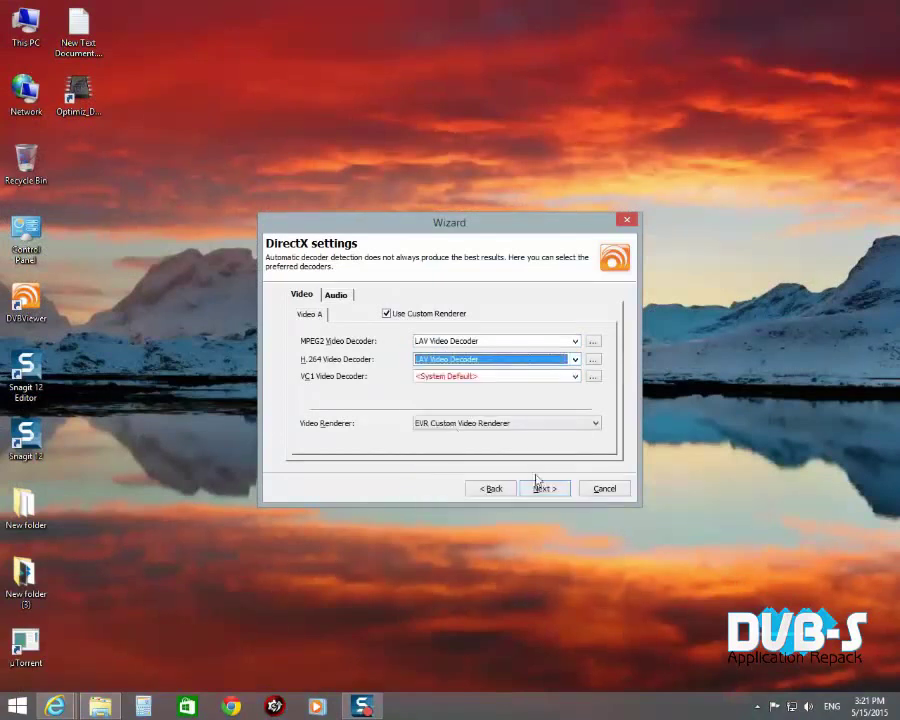
pyautogui.click(545, 489)
# Set the DVD playback decoders to LAV Video Decoder and LAV Audio Decoder and continue
pyautogui.click(420, 407)
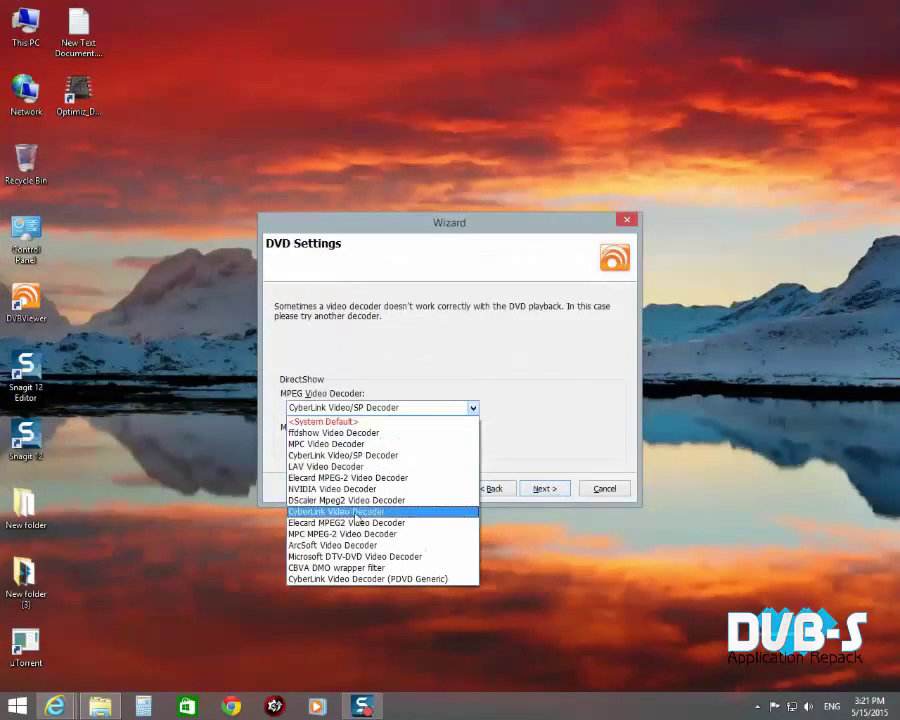
pyautogui.click(360, 466)
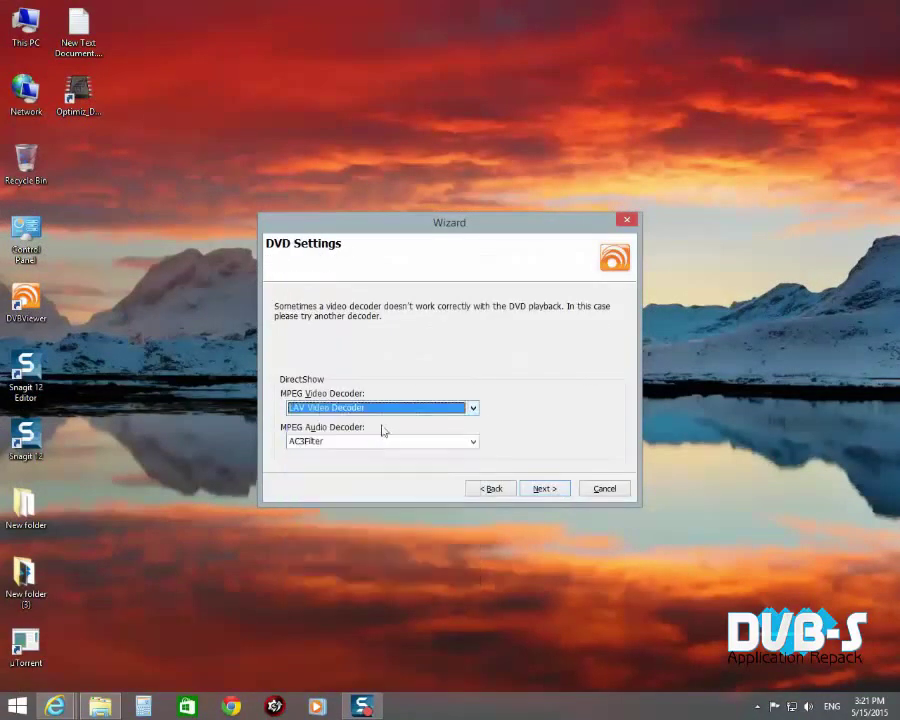
pyautogui.click(391, 447)
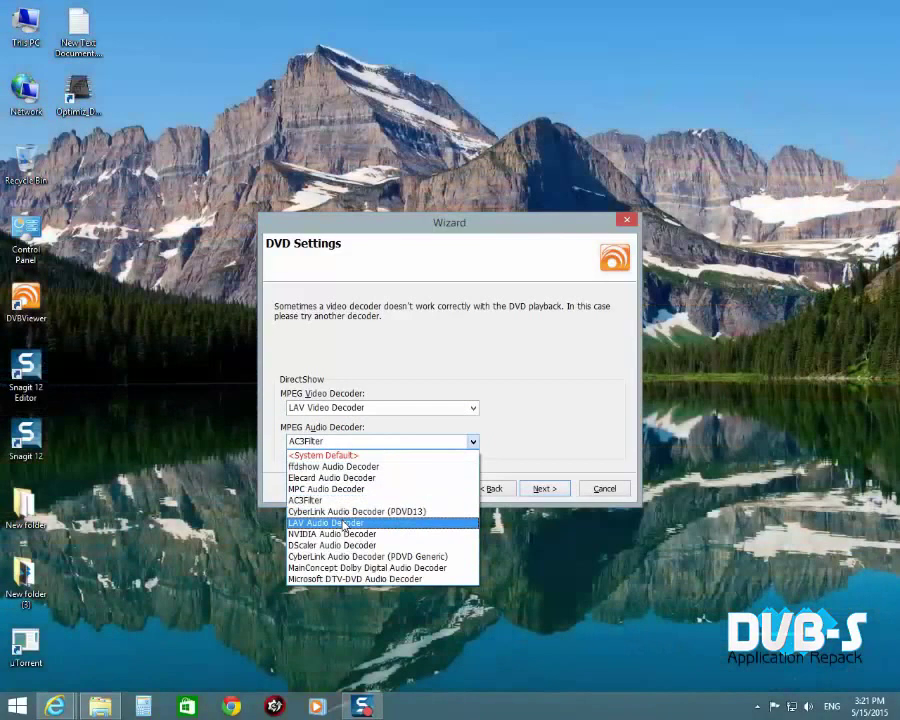
pyautogui.click(362, 525)
pyautogui.click(540, 490)
# Set the mosaic preview decoder to LAV Video Decoder and continue to the hardware selection
pyautogui.click(393, 447)
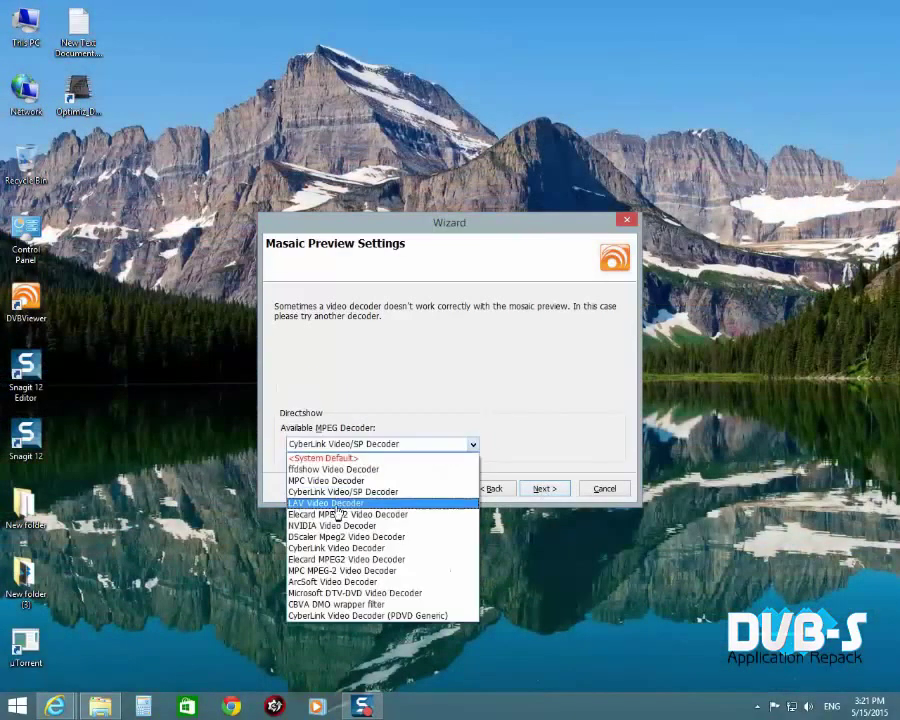
pyautogui.click(311, 505)
pyautogui.click(542, 488)
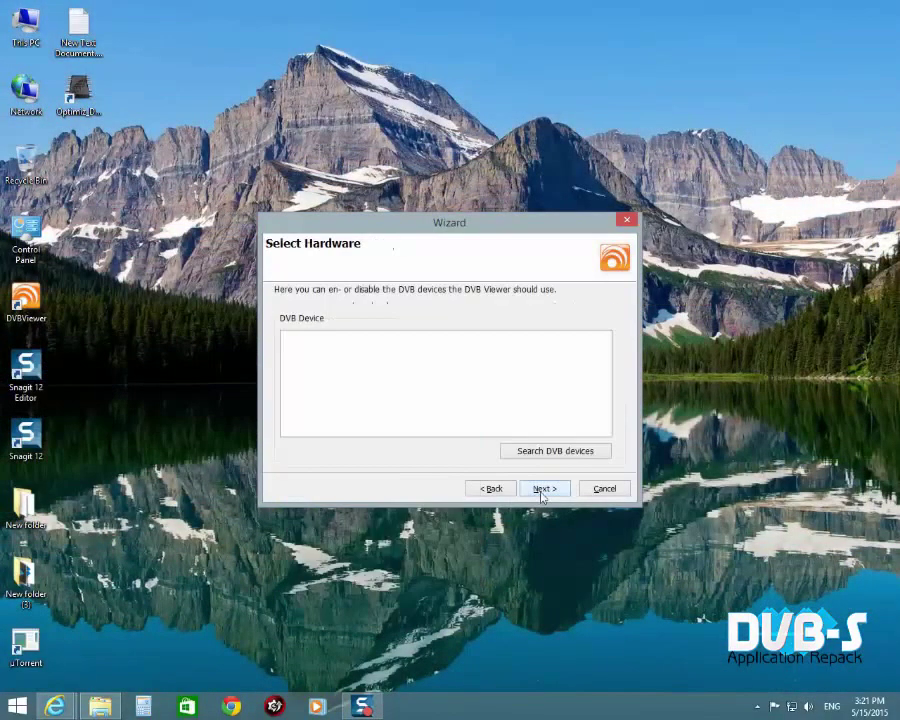
# Leave the hardware and media folder pages at their defaults and finish the configuration wizard
pyautogui.click(542, 489)
pyautogui.click(542, 489)
pyautogui.click(543, 489)
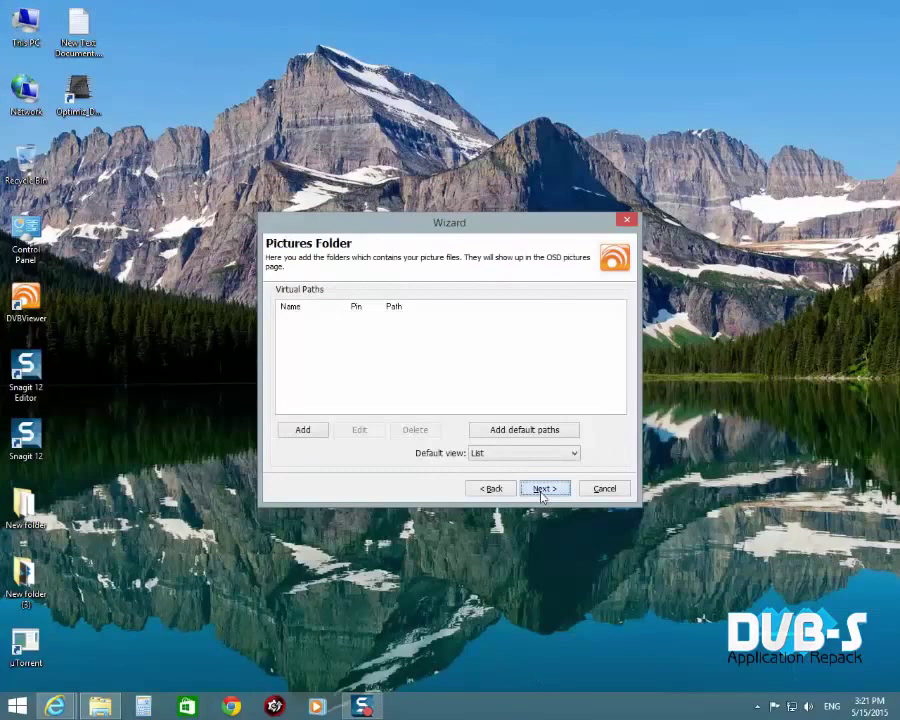
pyautogui.click(543, 489)
pyautogui.click(603, 489)
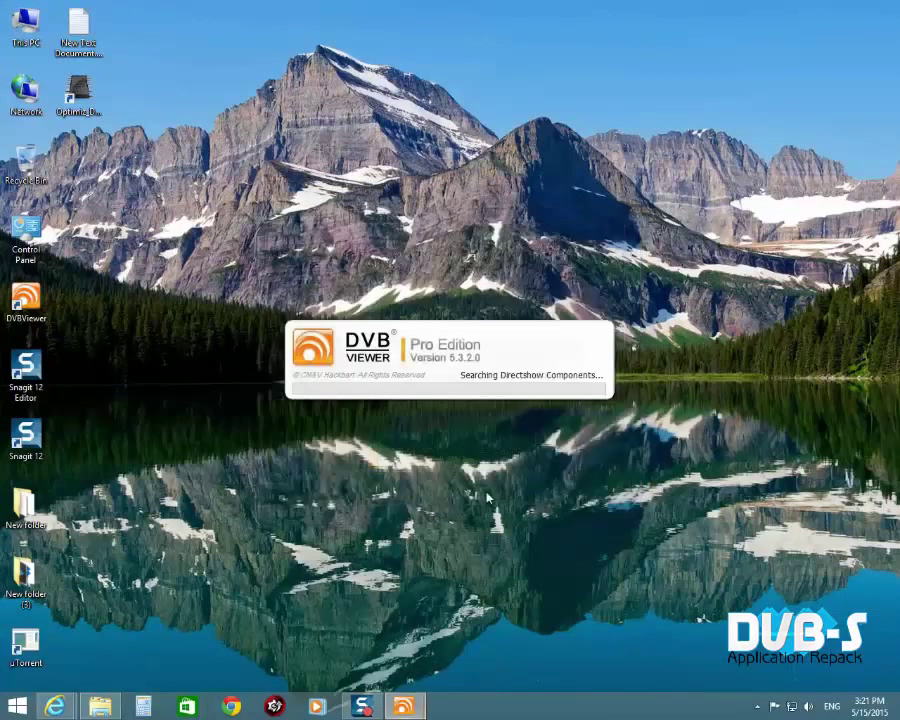
pyautogui.rightClick(551, 71)
pyautogui.click(619, 115)
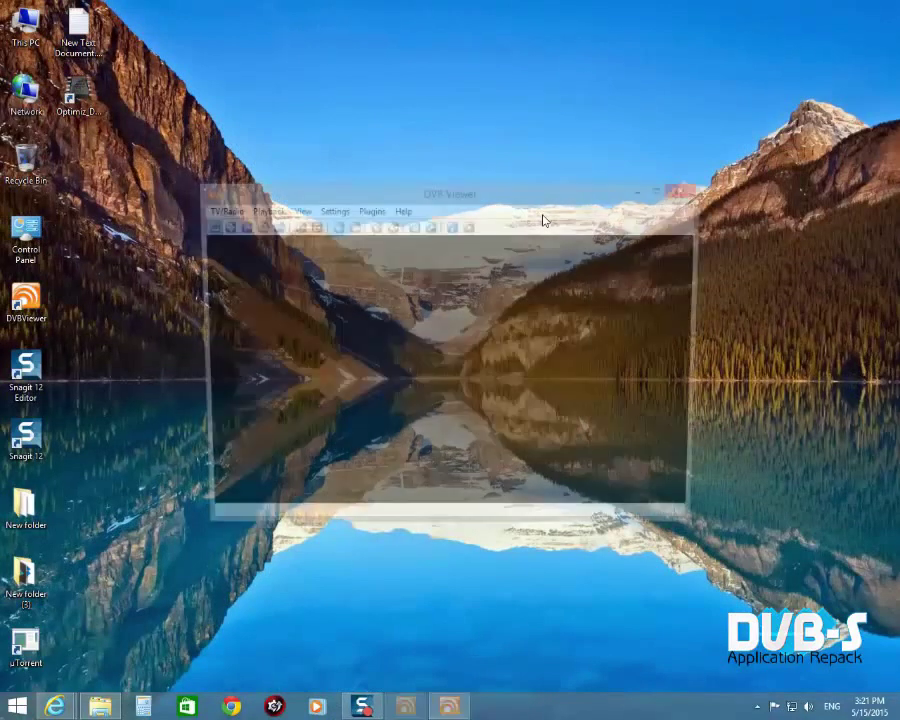
pyautogui.moveTo(442, 183); pyautogui.dragTo(516, 133)
pyautogui.rightClick(482, 205)
pyautogui.moveTo(518, 255)
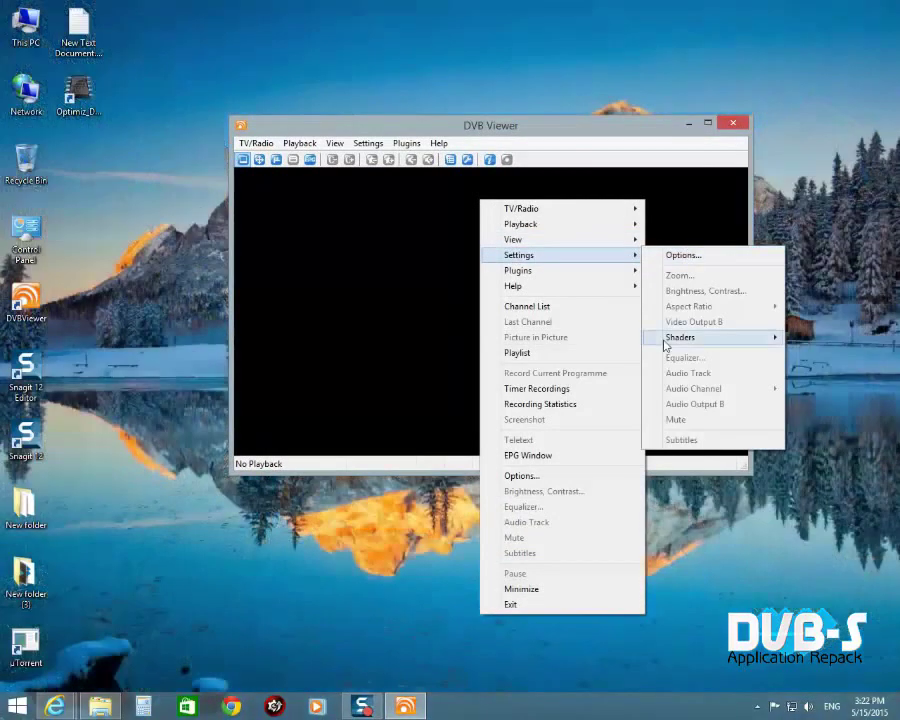
pyautogui.click(419, 90)
# Open the Recording Service Wizard and select DVBViewer Media Server (WIN-IP5G82I2MA4) as the recording service
pyautogui.click(405, 144)
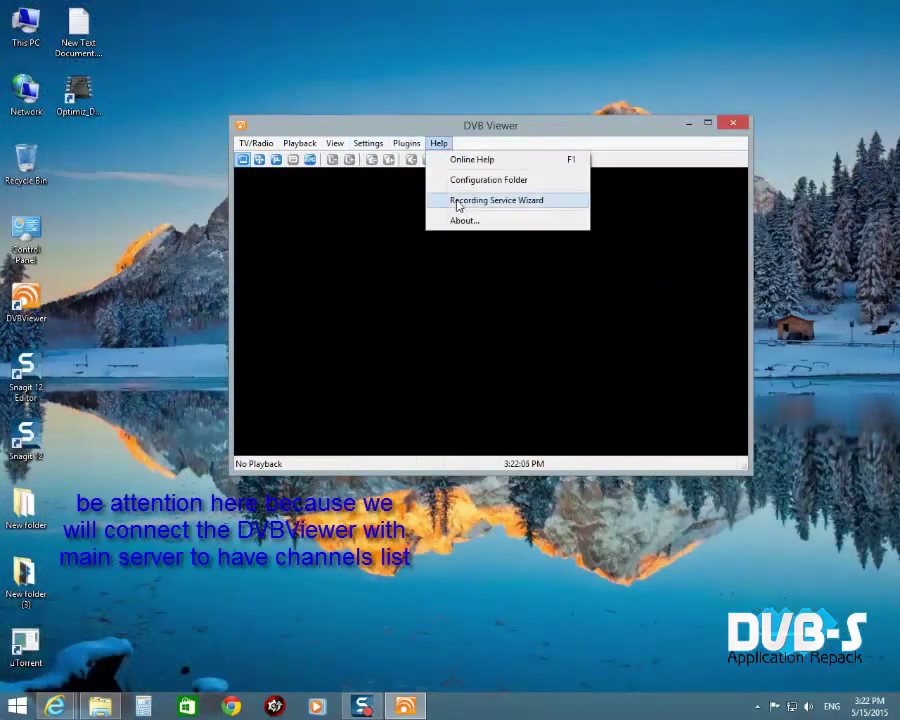
pyautogui.click(450, 200)
pyautogui.click(470, 230)
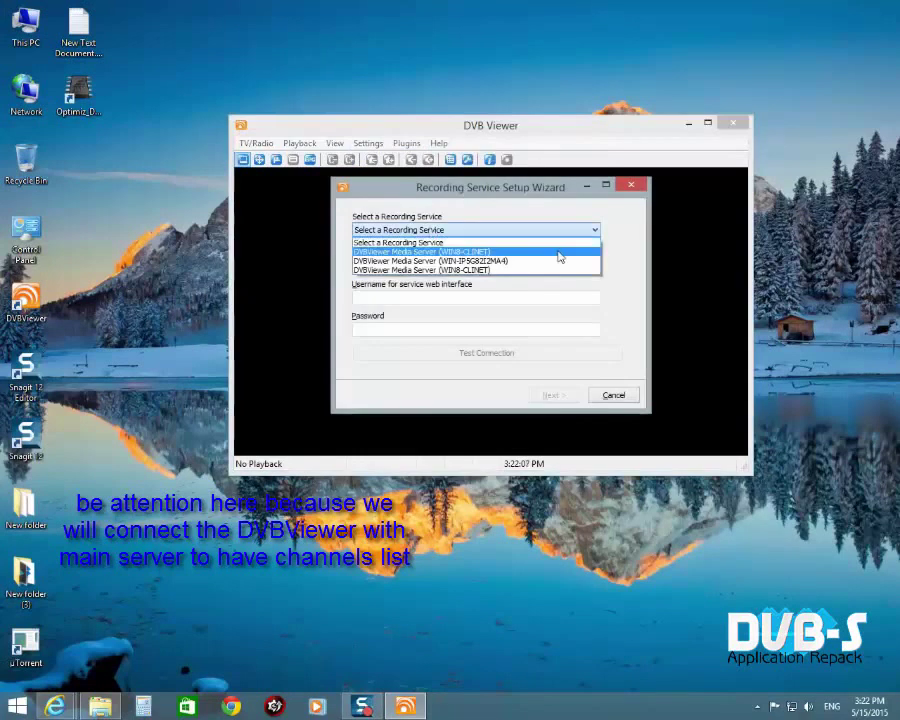
pyautogui.click(511, 262)
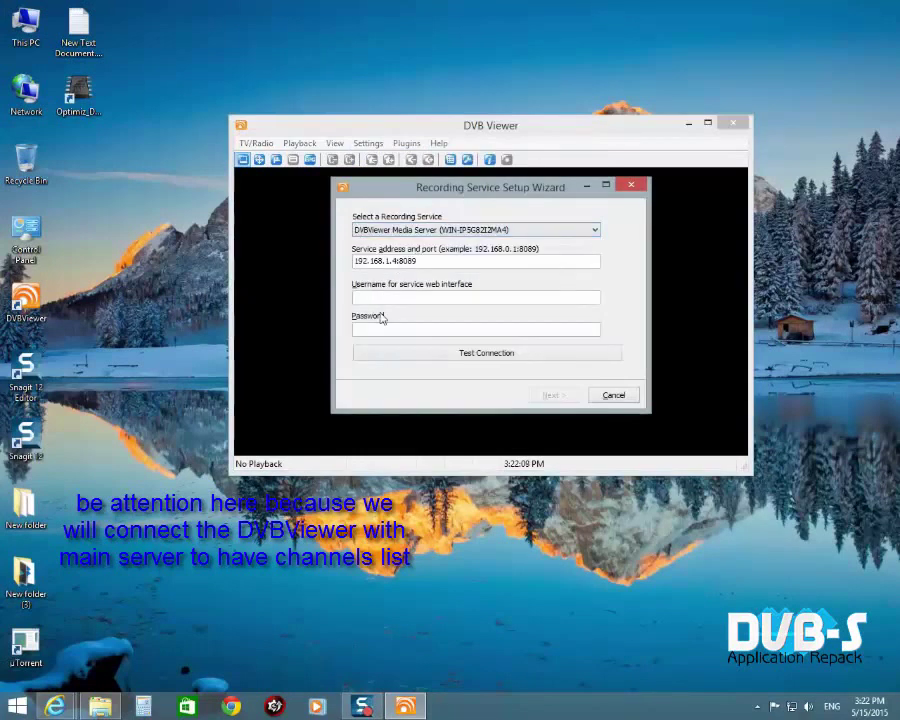
# Enter the username admin and the web interface password, test the connection, and complete the wizard with its default options
pyautogui.write('admin')
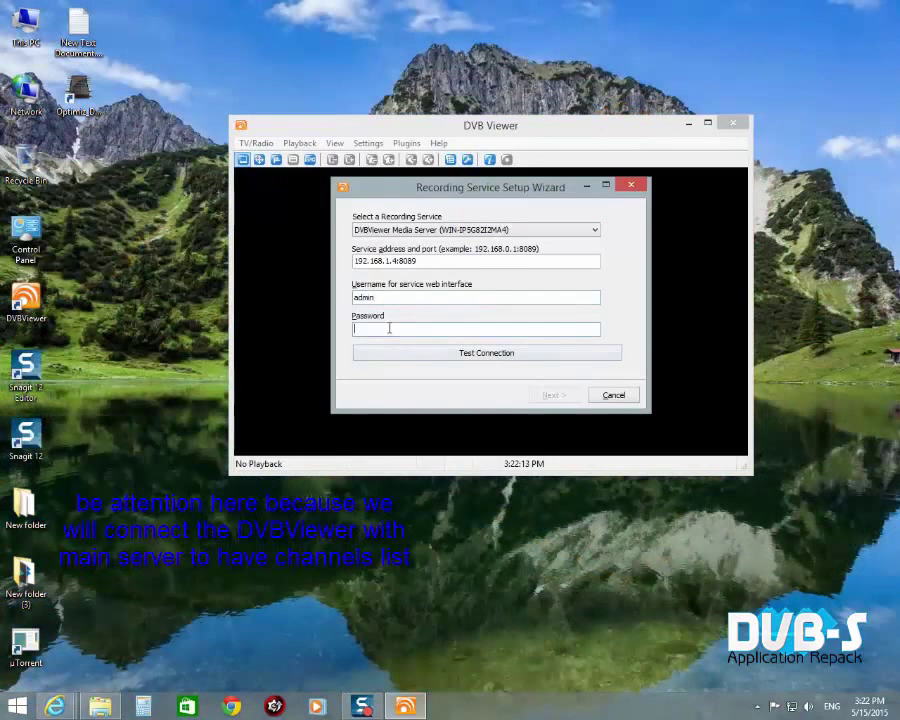
pyautogui.click(455, 353)
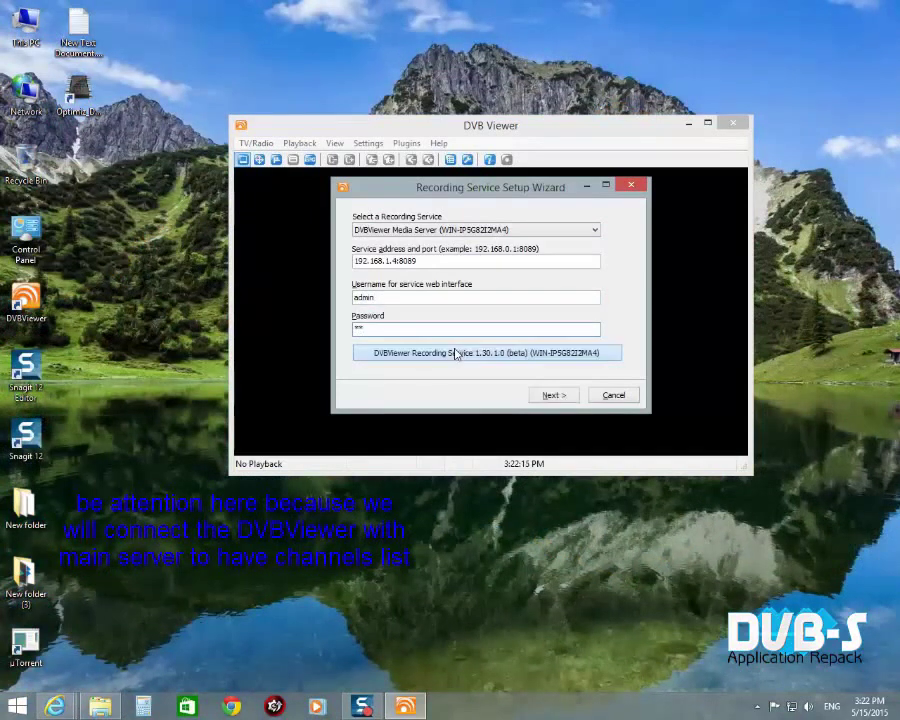
pyautogui.click(554, 395)
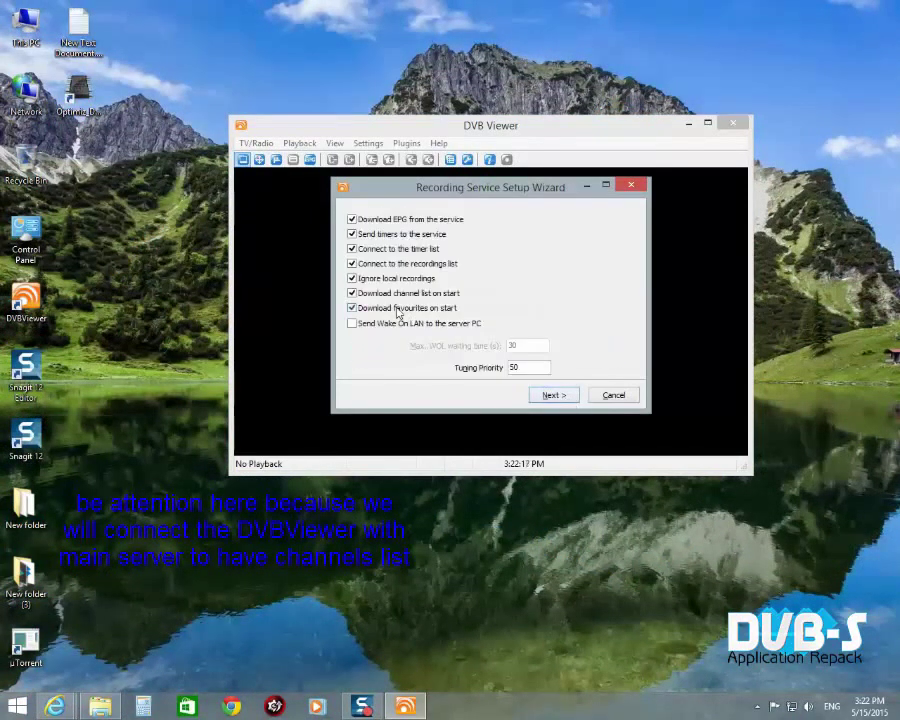
pyautogui.click(553, 396)
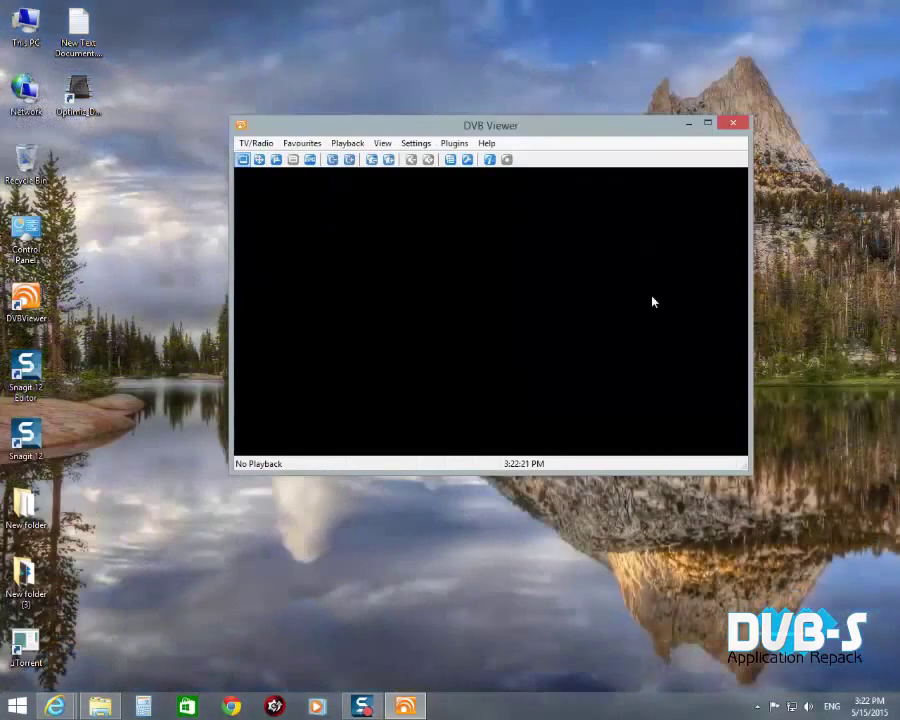
# Restart DVBViewer and point the DVB-S2 RTSP Network Device to the local DVBViewer Media Server (WIN8-CLINET) at 127.0.0.1, port 554
pyautogui.click(734, 123)
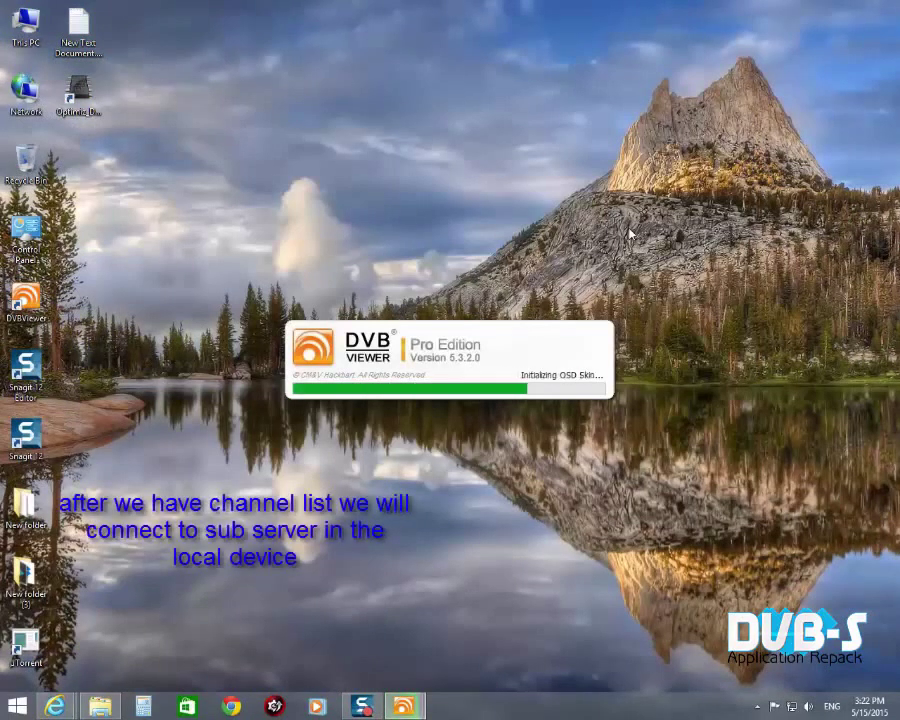
pyautogui.click(416, 143)
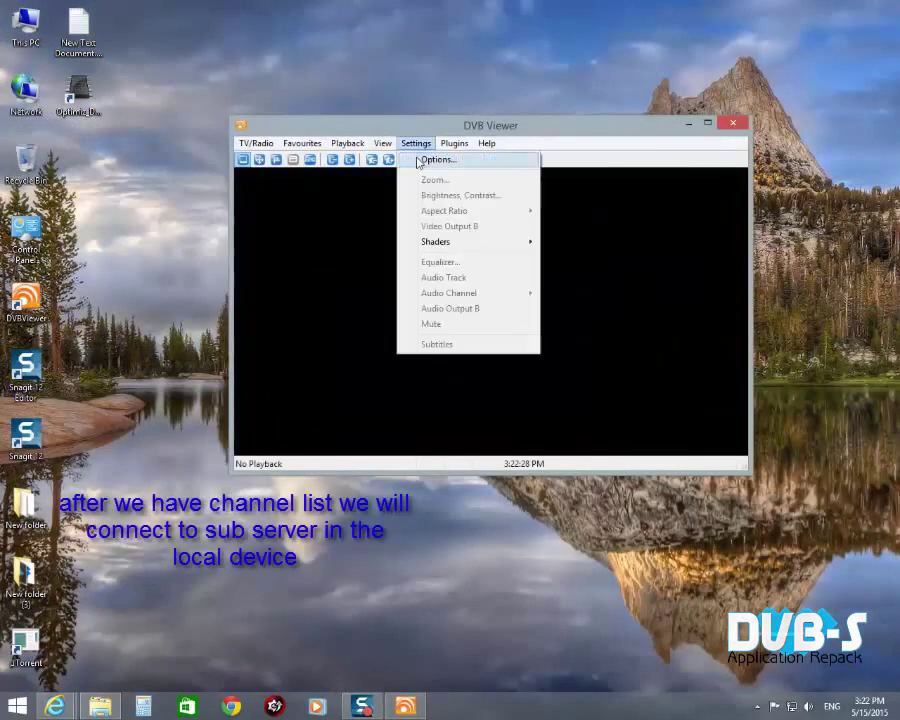
pyautogui.click(432, 159)
pyautogui.click(243, 337)
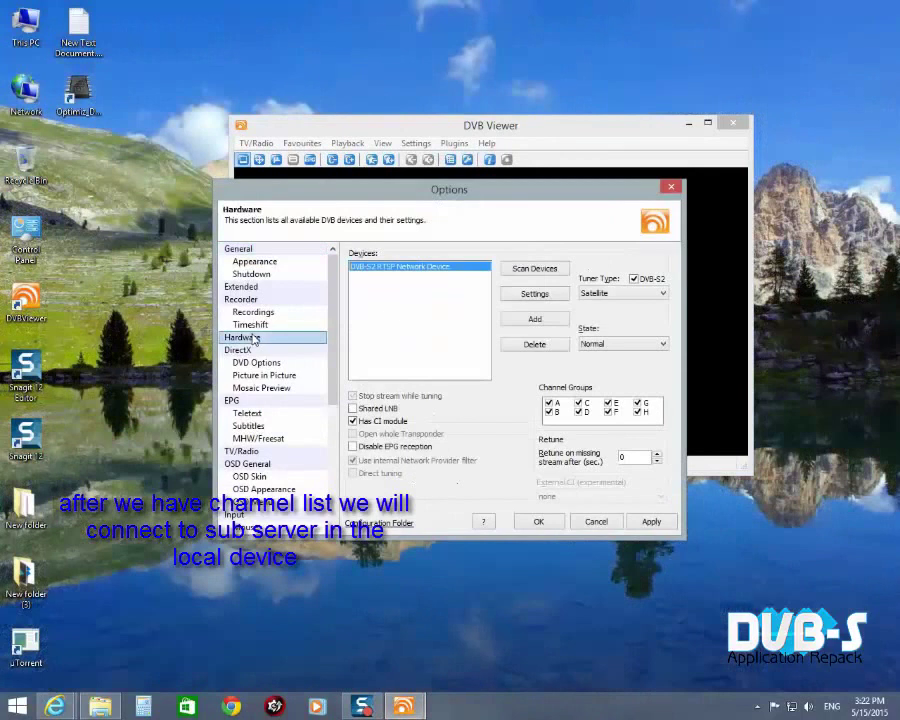
pyautogui.click(534, 295)
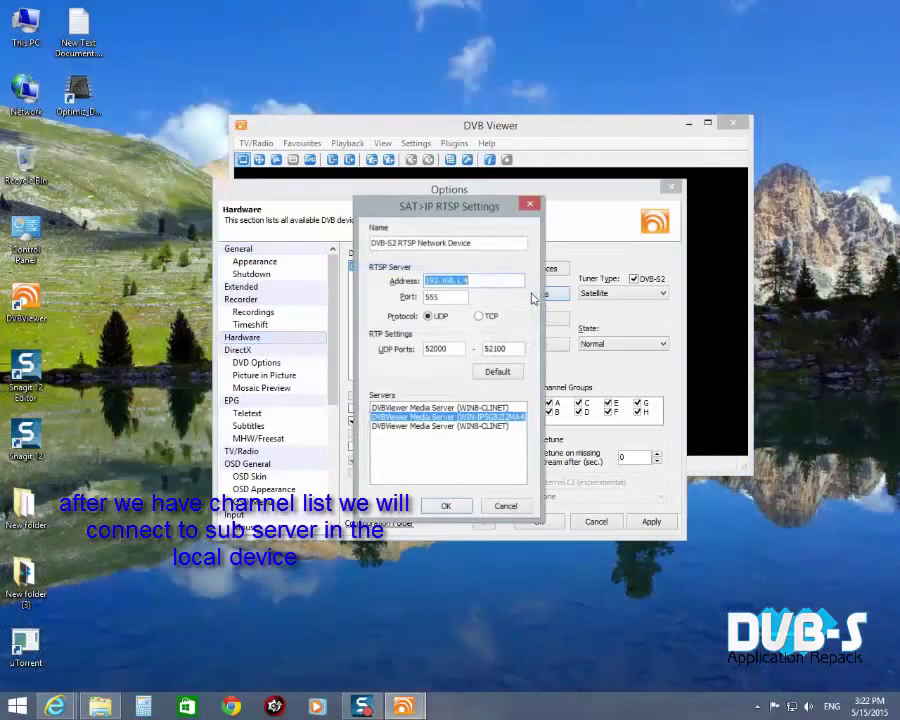
pyautogui.click(437, 409)
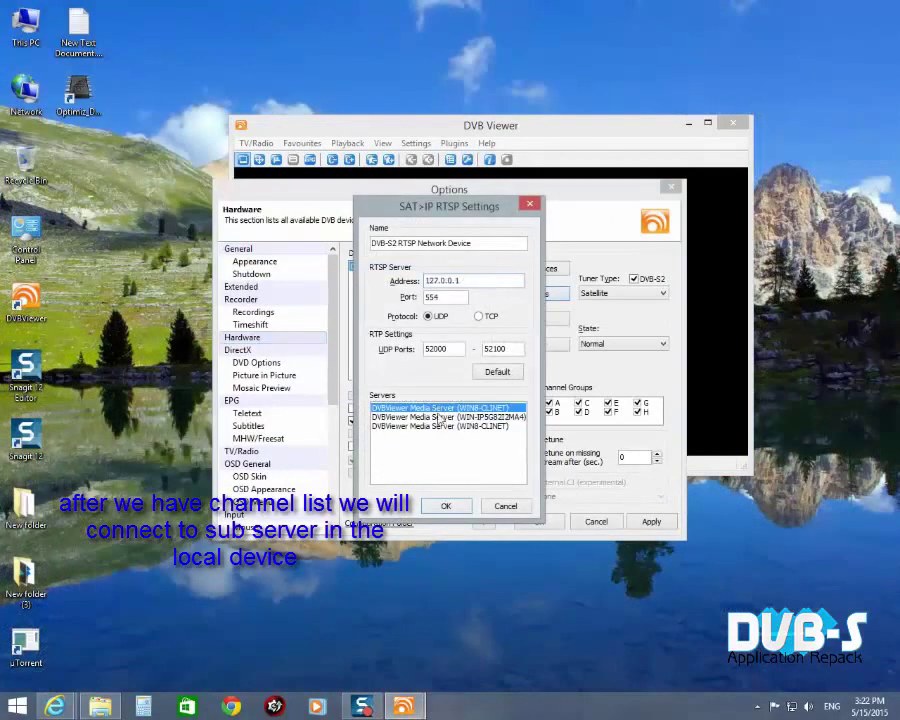
pyautogui.click(446, 507)
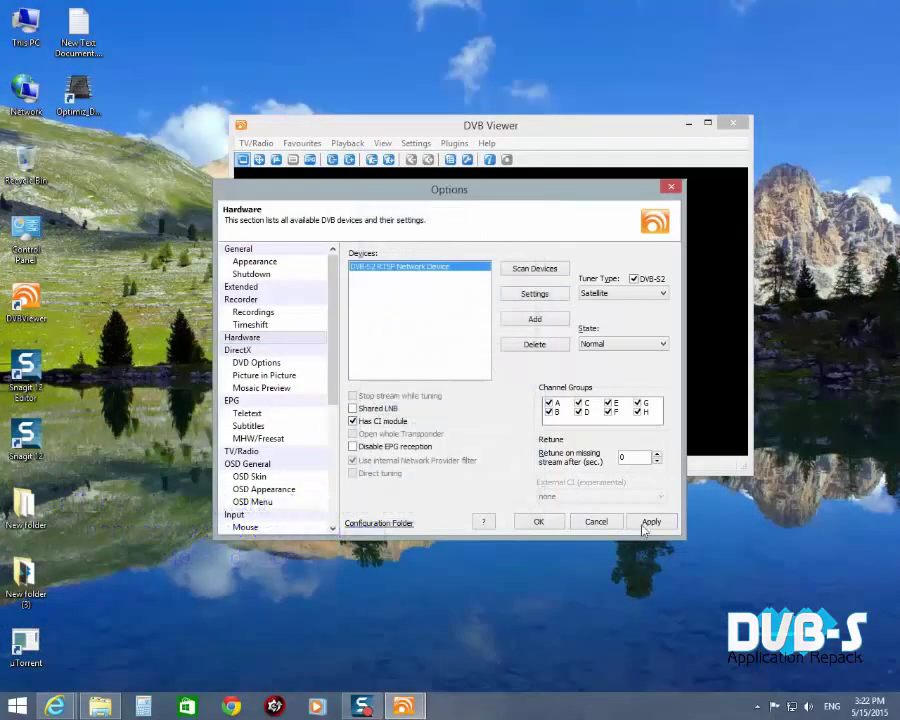
# Set the OSD skin to Confluence-X, review the Recording Service settings, and save the options
pyautogui.click(253, 477)
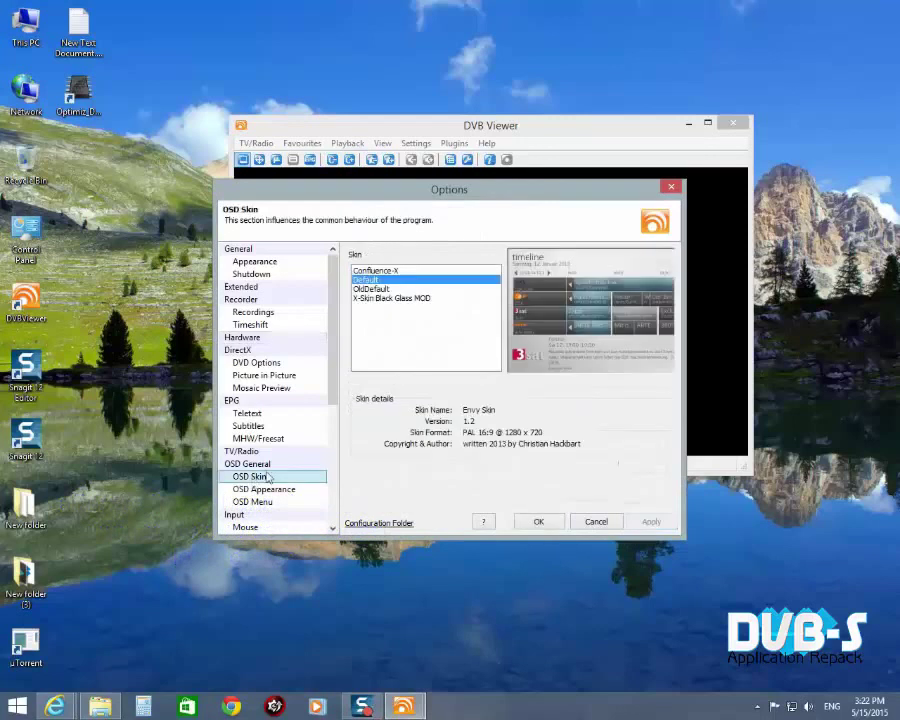
pyautogui.click(376, 270)
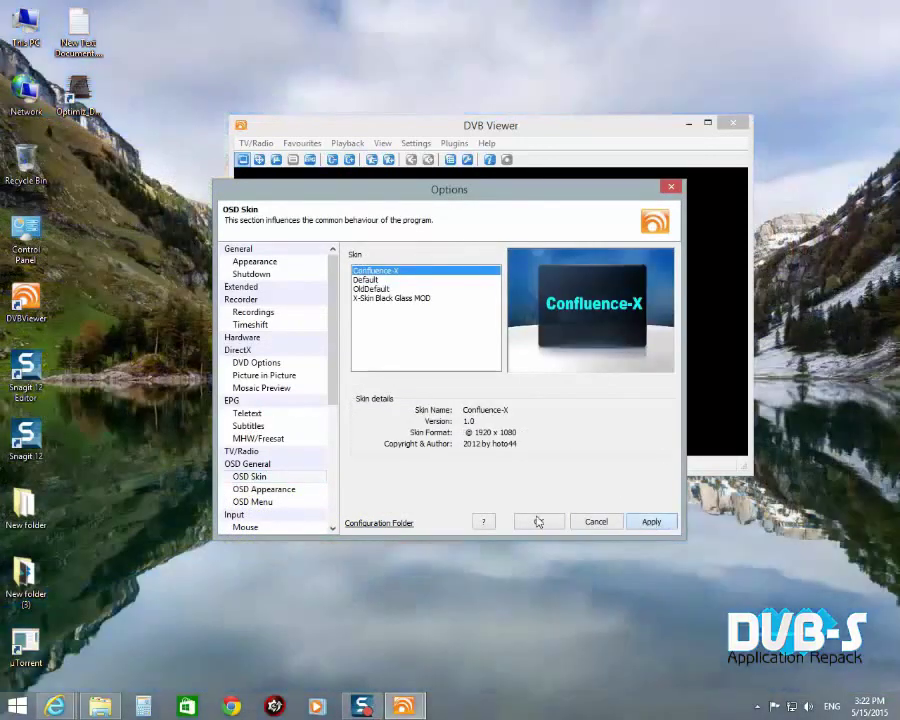
pyautogui.moveTo(335, 289); pyautogui.dragTo(330, 455)
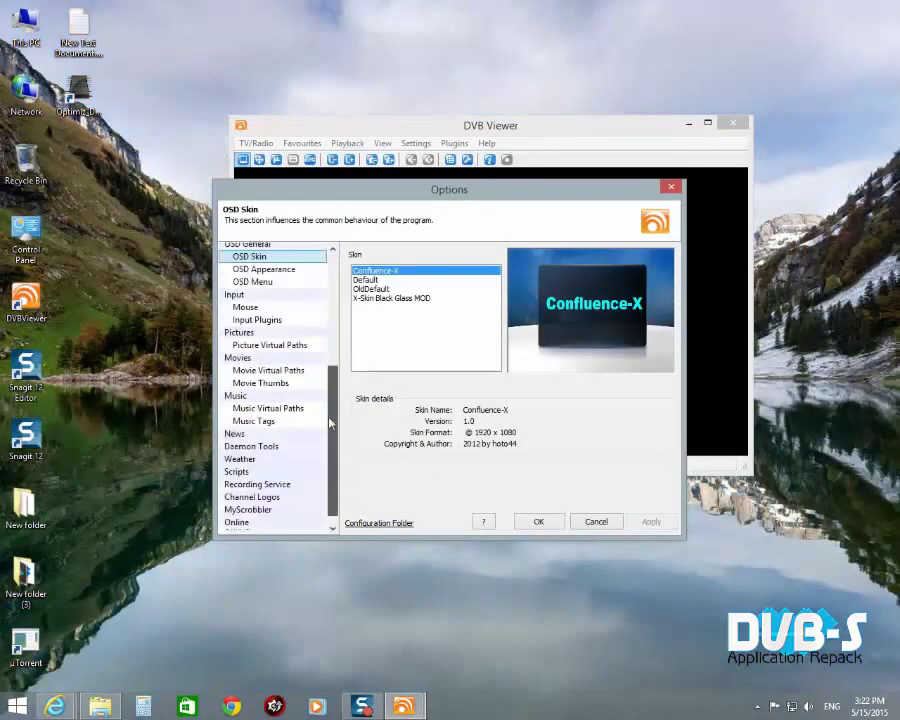
pyautogui.click(255, 477)
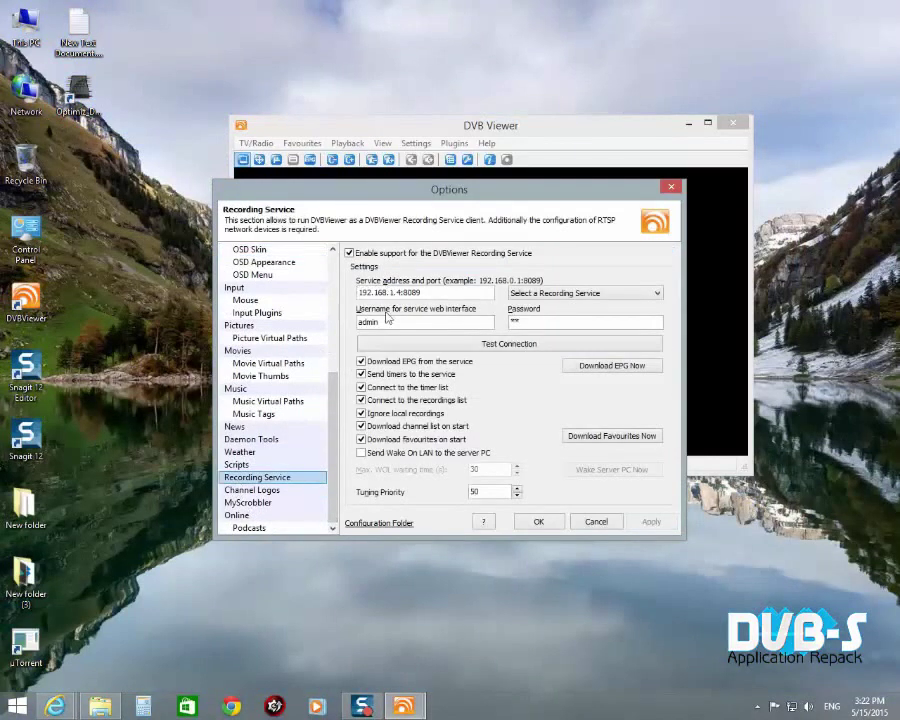
pyautogui.click(538, 521)
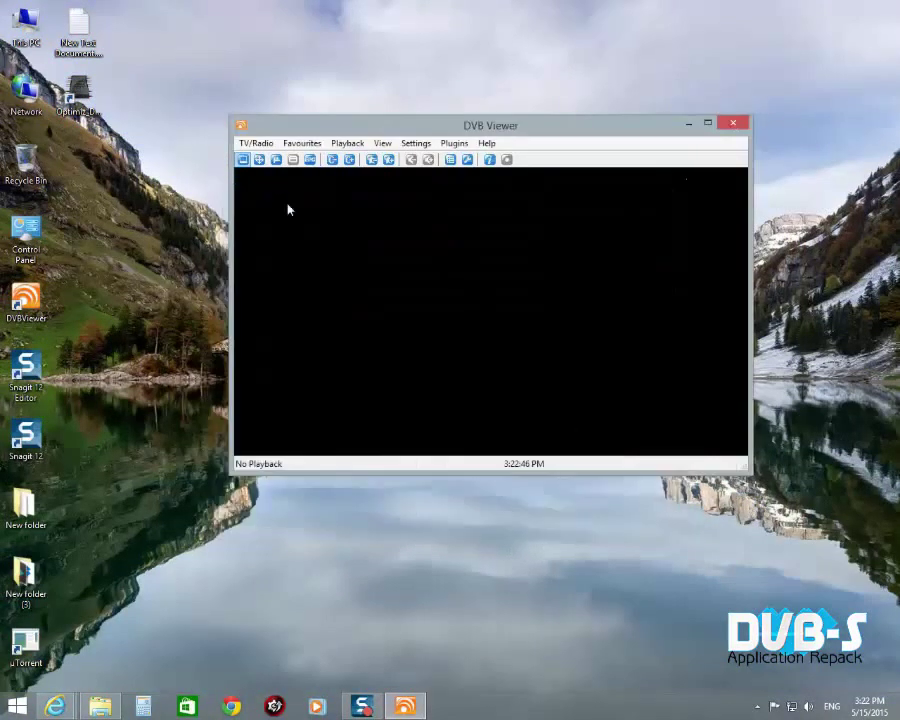
# Search the channel list for "bw", tune to the bwtv channel, and close the list
pyautogui.moveTo(292, 133)
pyautogui.mouseDown()
pyautogui.moveTo(342, 94)
pyautogui.moveTo(291, 110)
pyautogui.mouseUp()
pyautogui.click(254, 120)
pyautogui.click(268, 138)
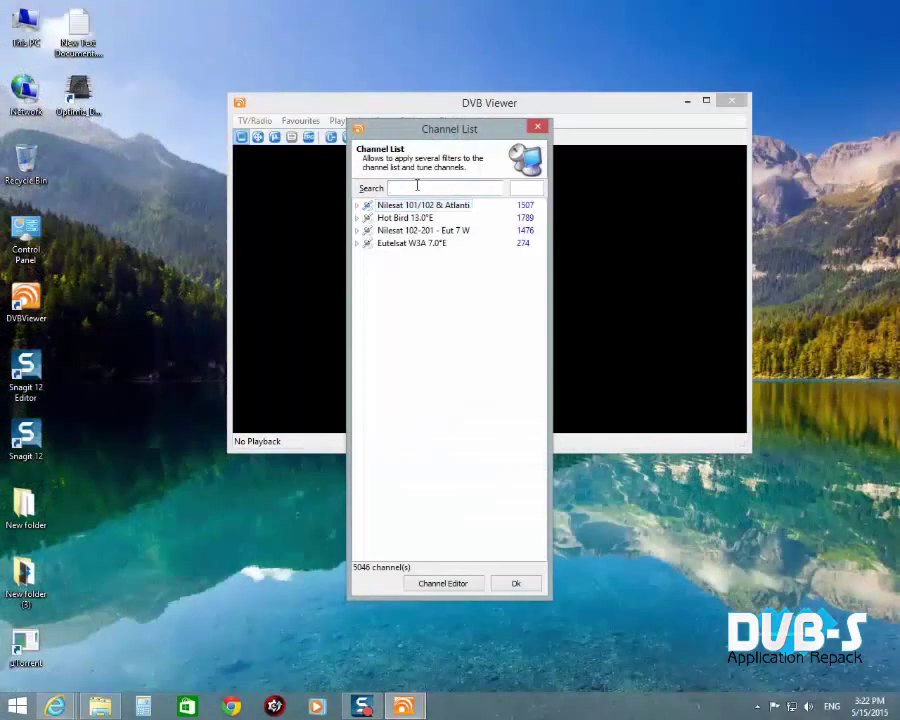
pyautogui.click(417, 187)
pyautogui.write('bw')
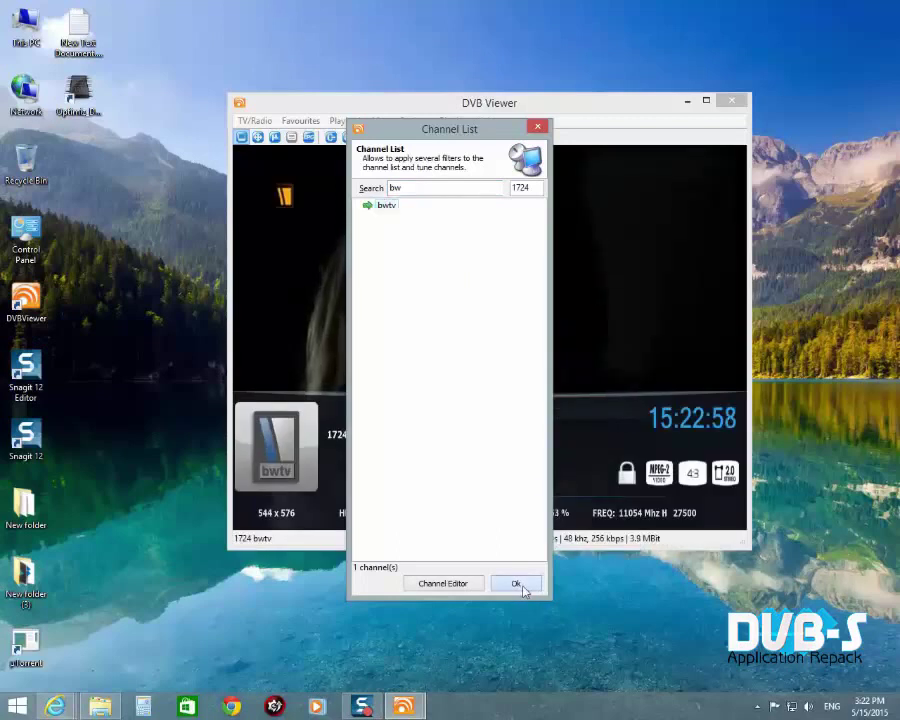
pyautogui.click(516, 584)
# Set the aspect ratio of the playing video to 16:9
pyautogui.rightClick(366, 208)
pyautogui.moveTo(444, 285)
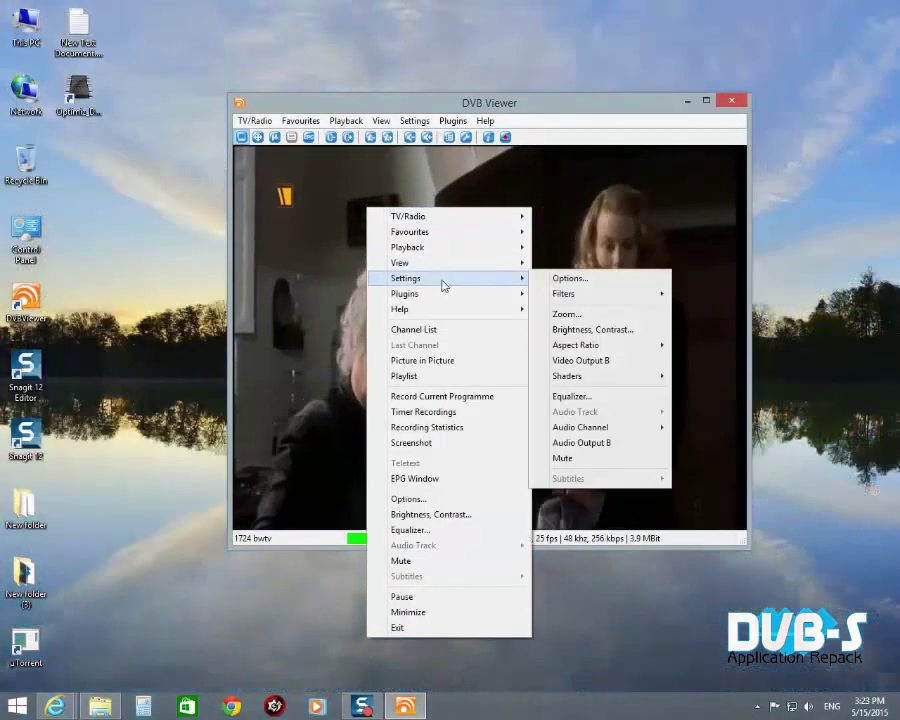
pyautogui.moveTo(603, 346)
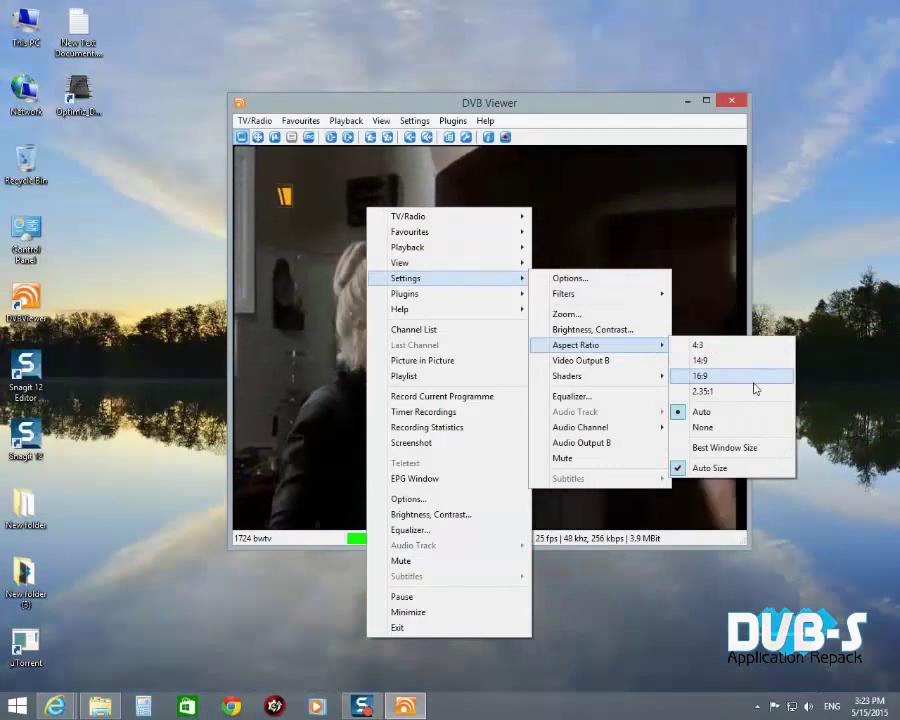
pyautogui.click(755, 383)
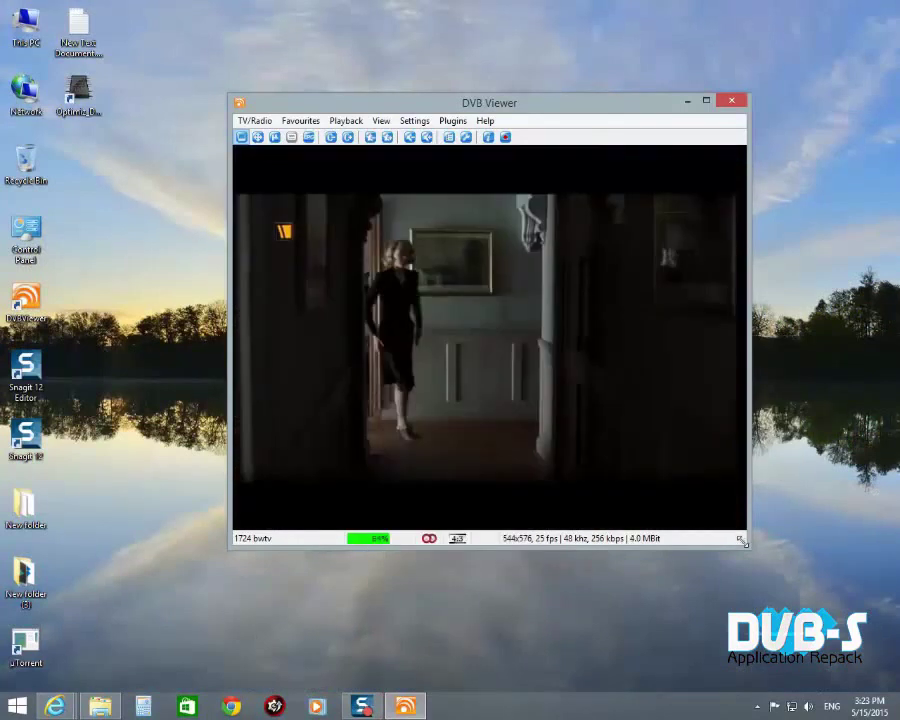
# Set the aspect ratio of the playing video to None
pyautogui.rightClick(428, 188)
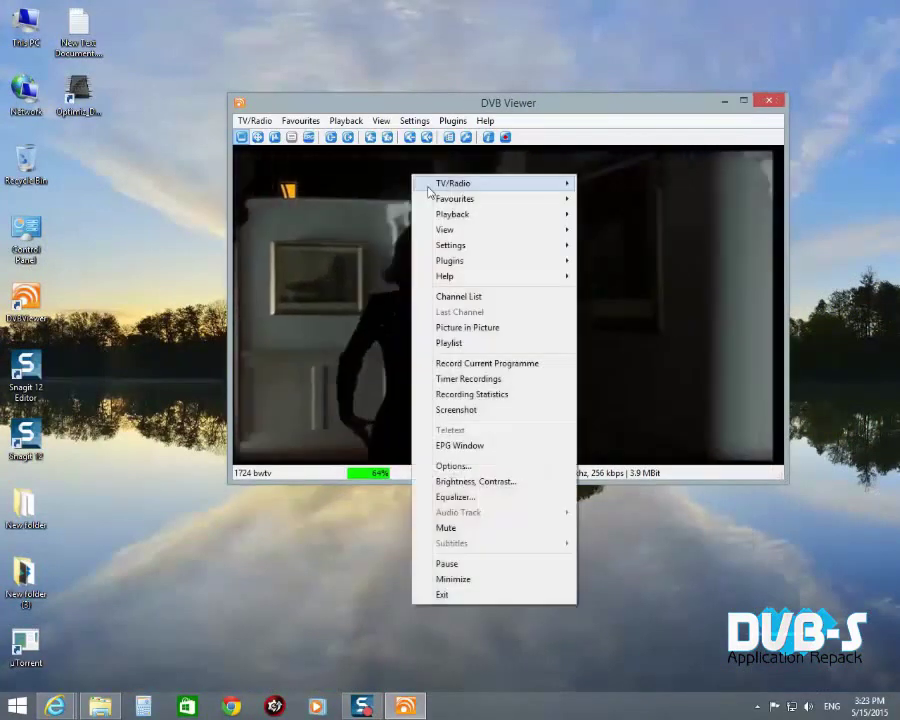
pyautogui.moveTo(468, 245)
pyautogui.moveTo(650, 314)
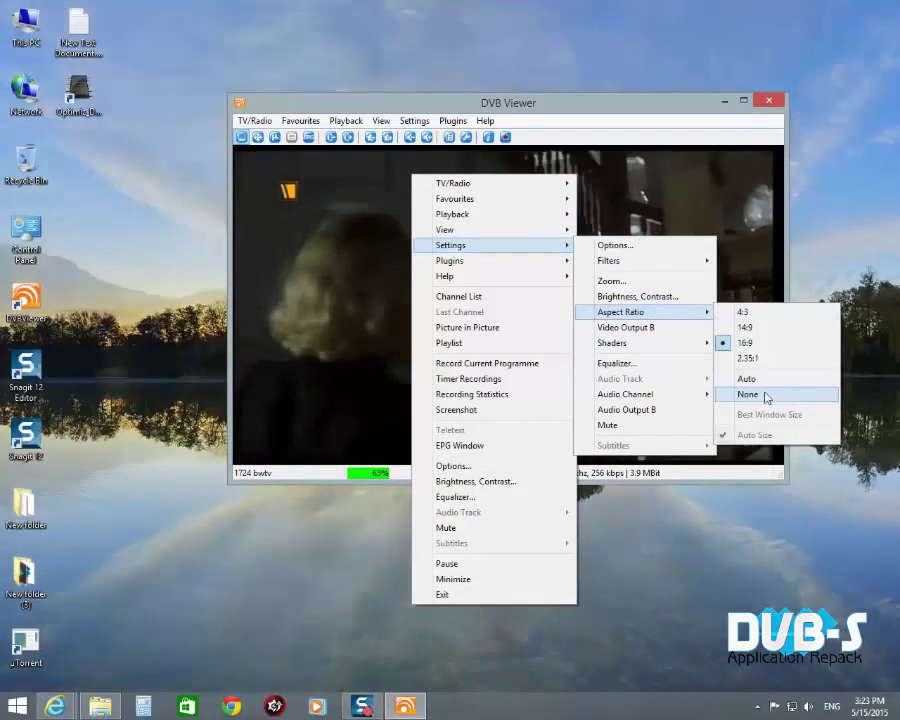
pyautogui.click(760, 395)
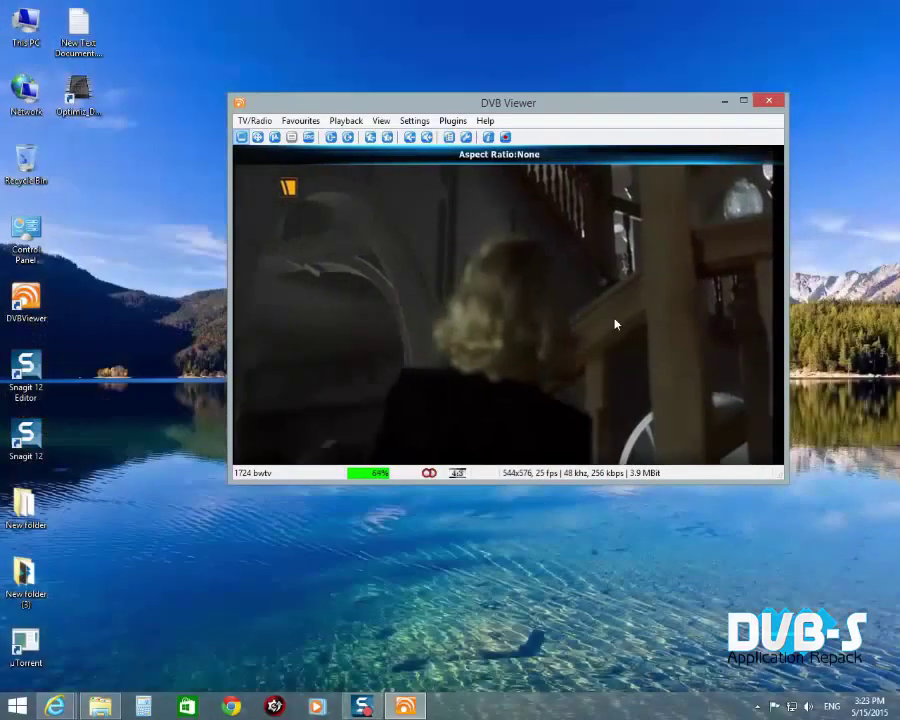
# Search the channel list for "d.", tune to D. SCIENCE (pol), and close the list
pyautogui.click(270, 138)
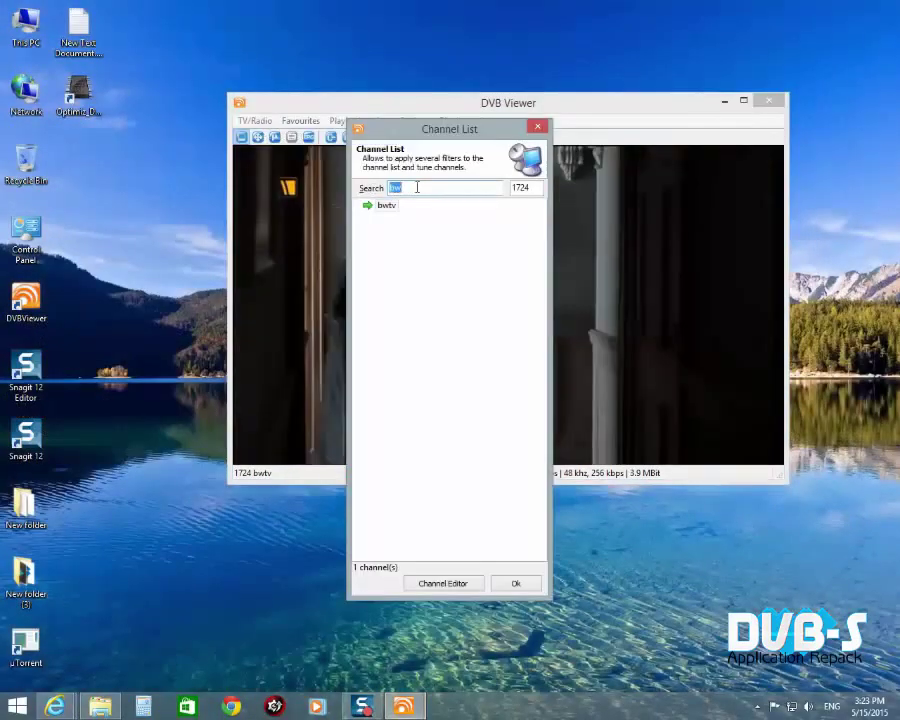
pyautogui.write('d.')
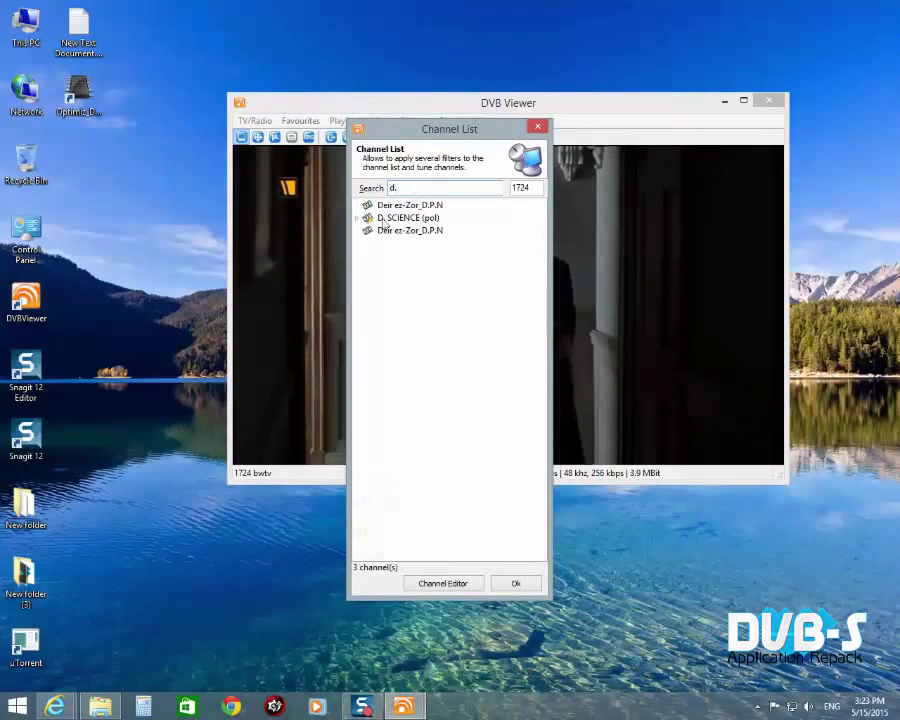
pyautogui.doubleClick(384, 219)
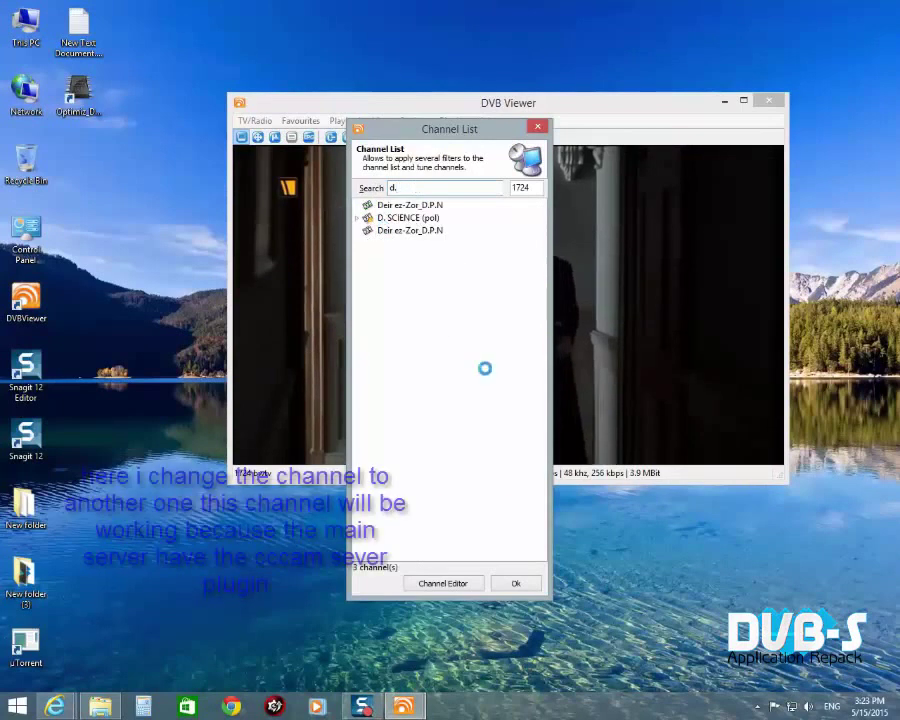
pyautogui.click(522, 586)
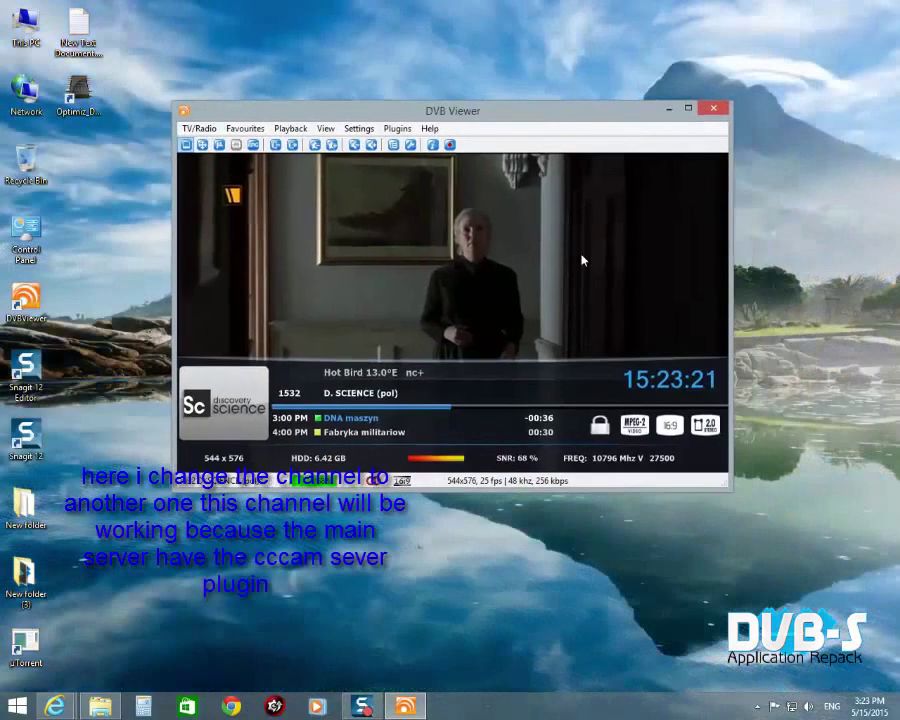
pyautogui.scroll(2, 470, 307)
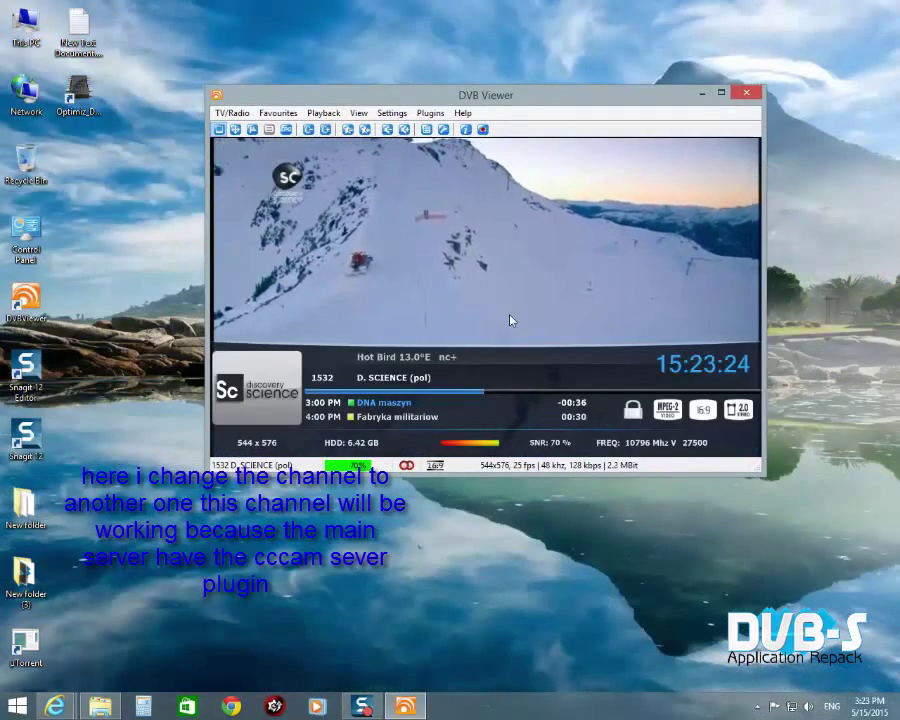
pyautogui.click(431, 113)
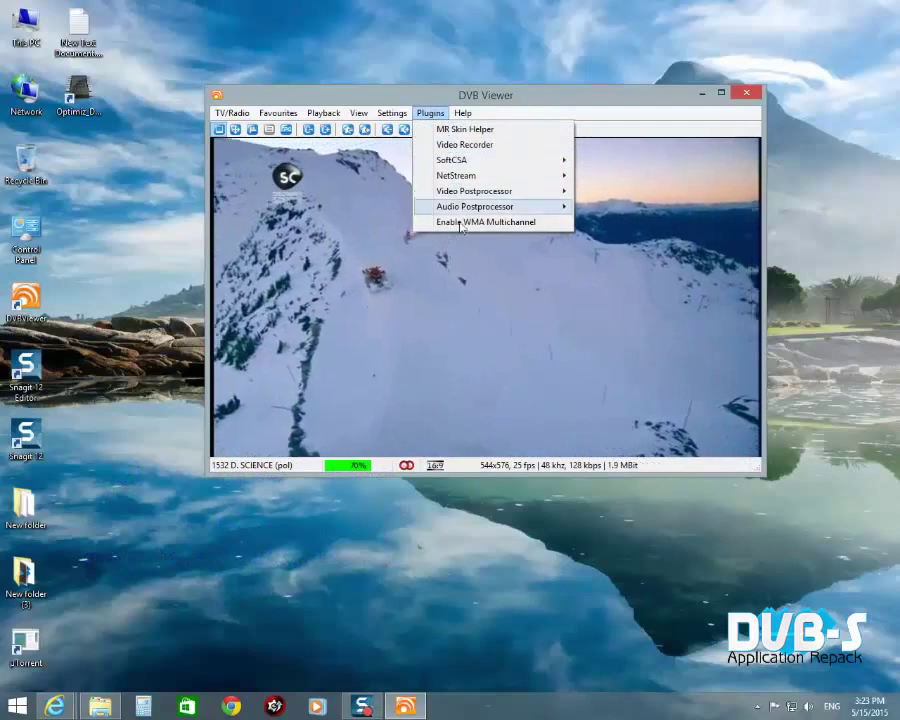
pyautogui.click(480, 292)
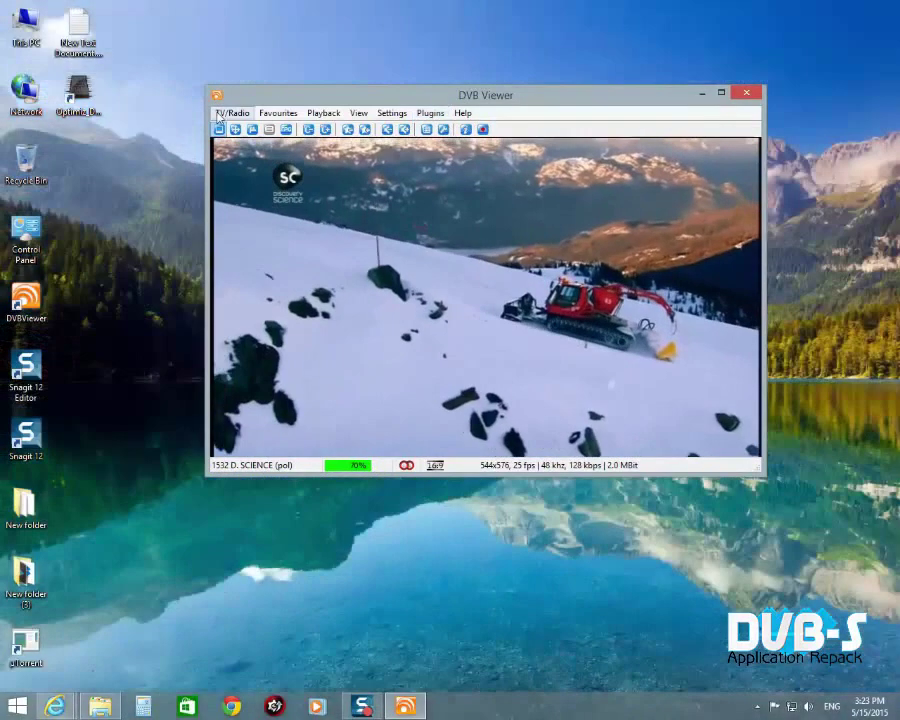
# Search the channel list for "can", tune to CANAL+ SPORT HD, and close the list
pyautogui.click(220, 114)
pyautogui.click(240, 127)
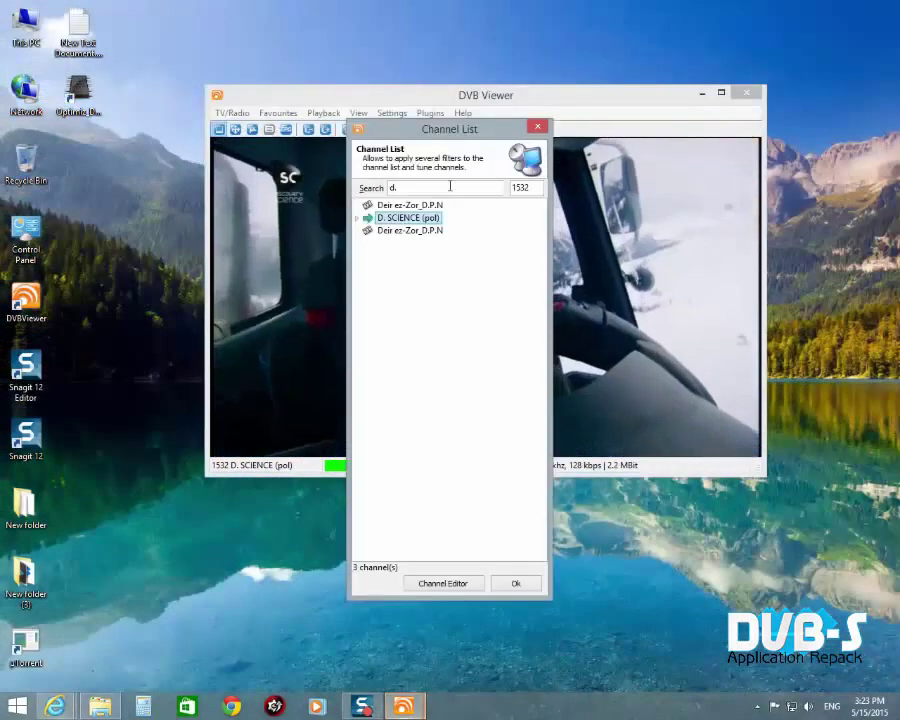
pyautogui.doubleClick(410, 188)
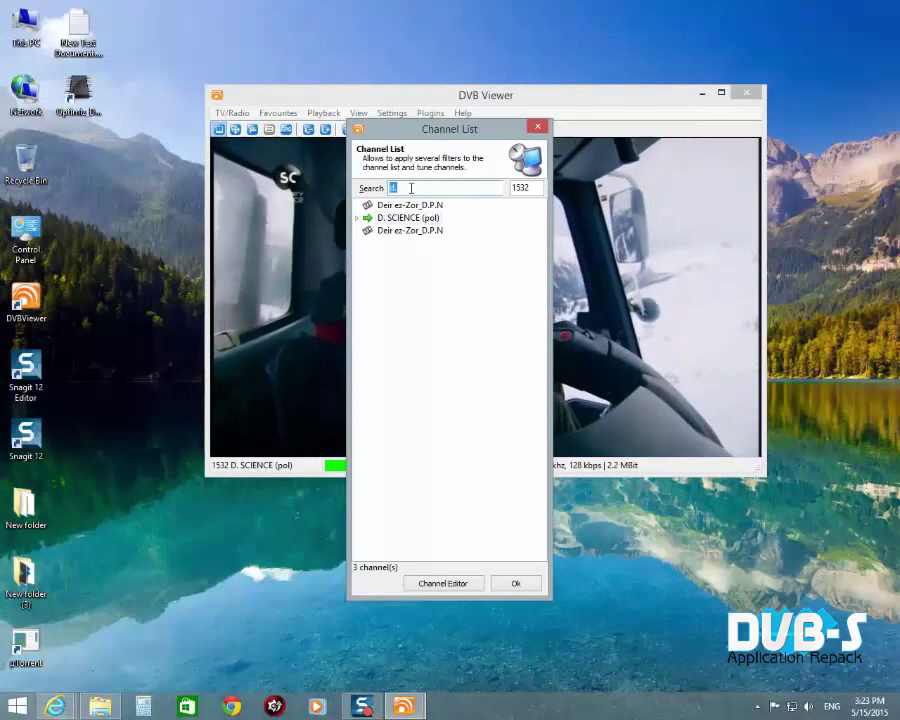
pyautogui.write('ca')
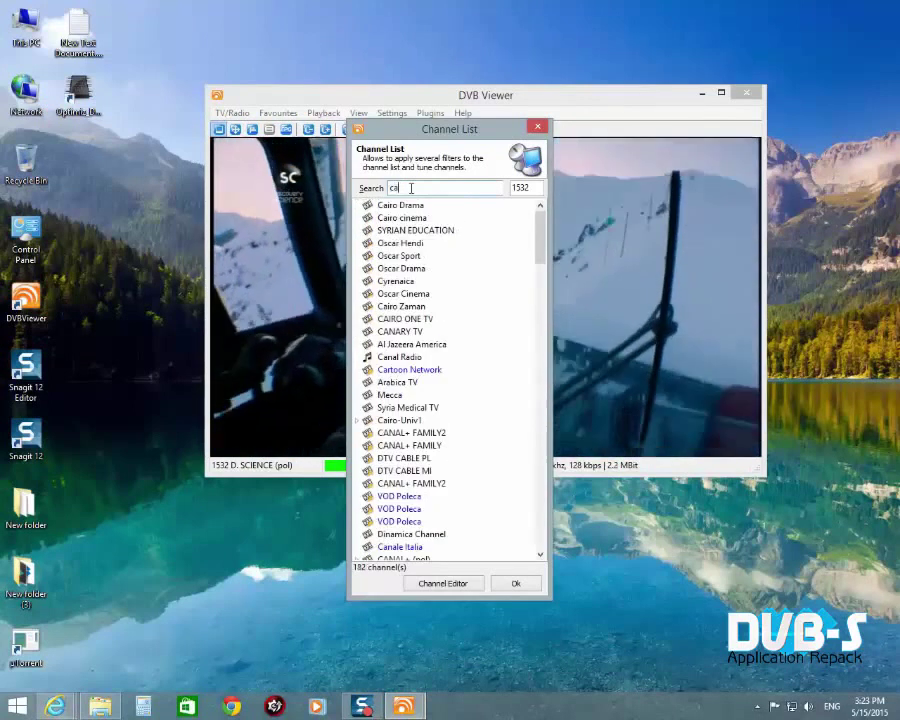
pyautogui.write('n')
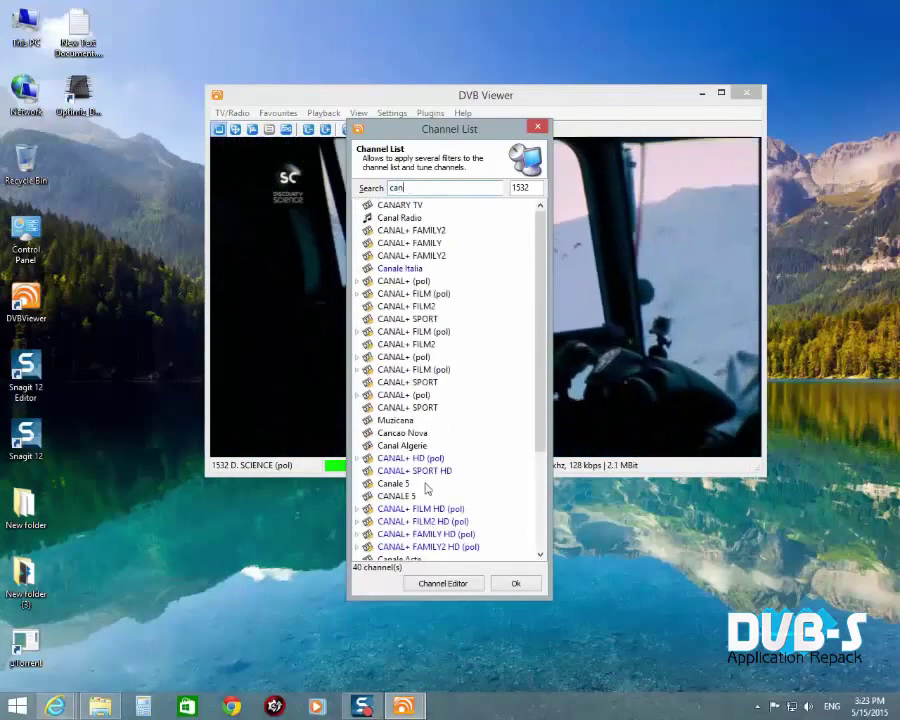
pyautogui.click(414, 470)
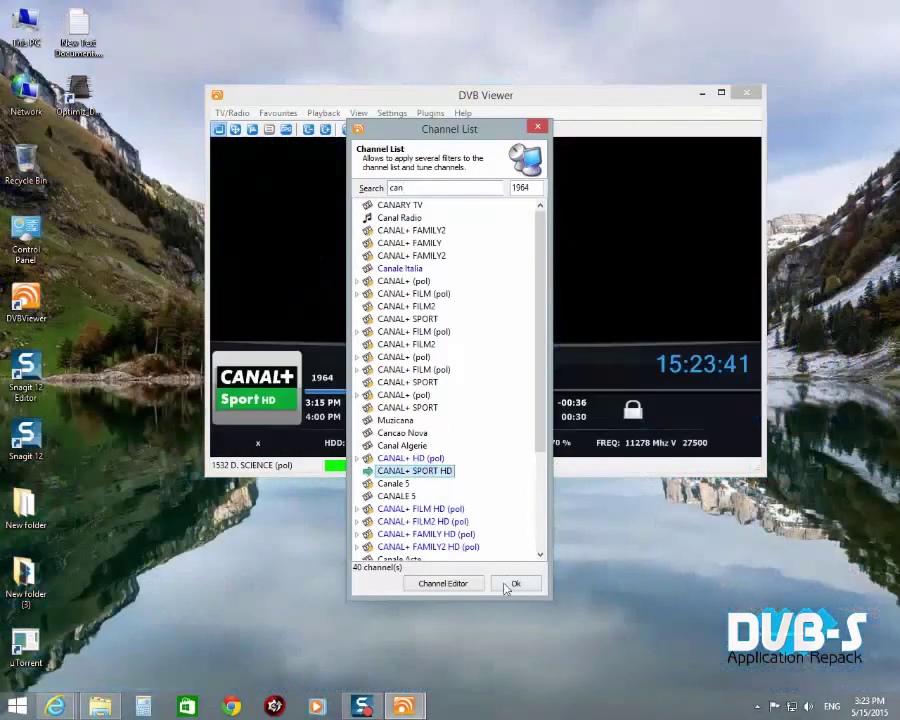
pyautogui.click(513, 586)
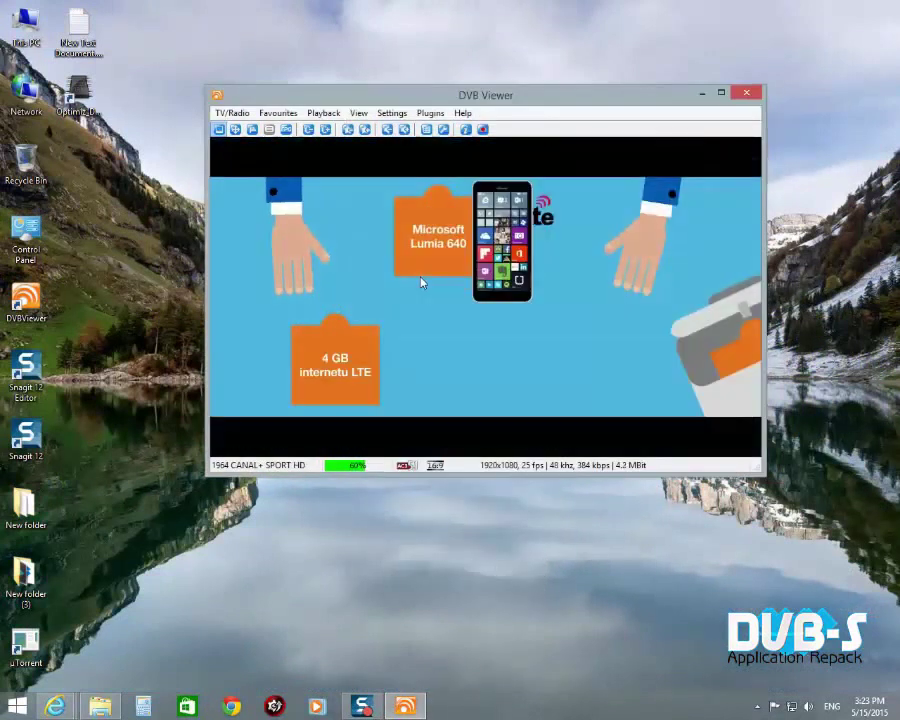
# View the program's version information and exit DVBViewer
pyautogui.click(462, 112)
pyautogui.click(474, 186)
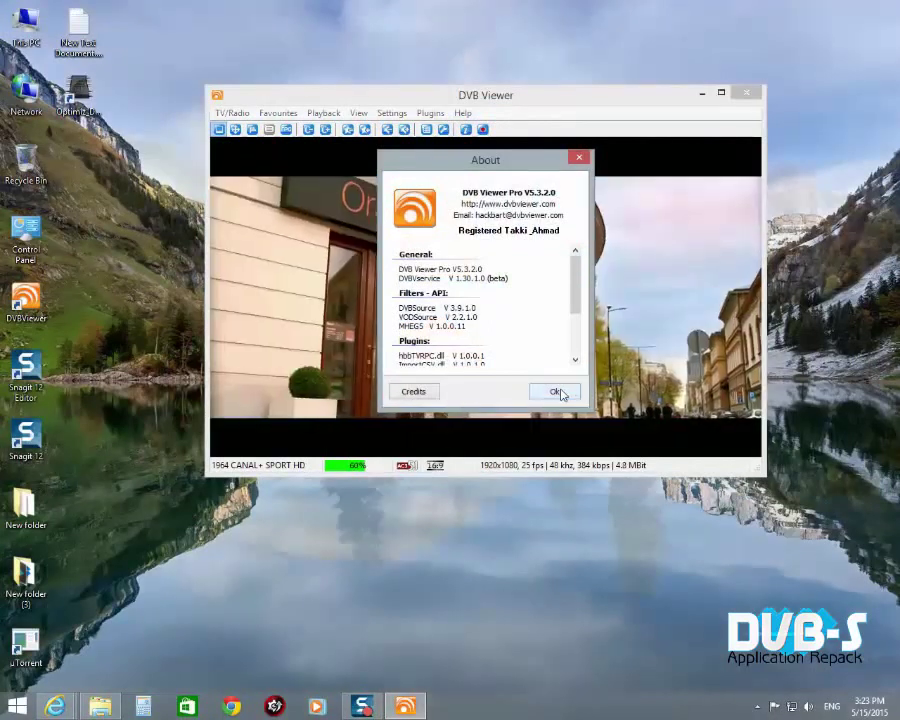
pyautogui.click(558, 392)
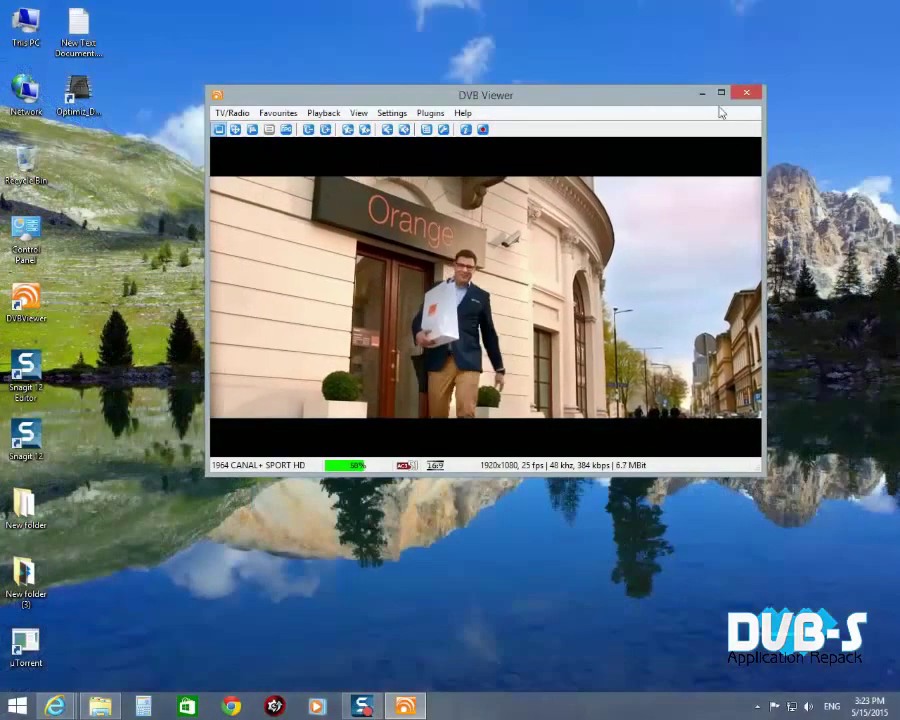
pyautogui.click(746, 95)
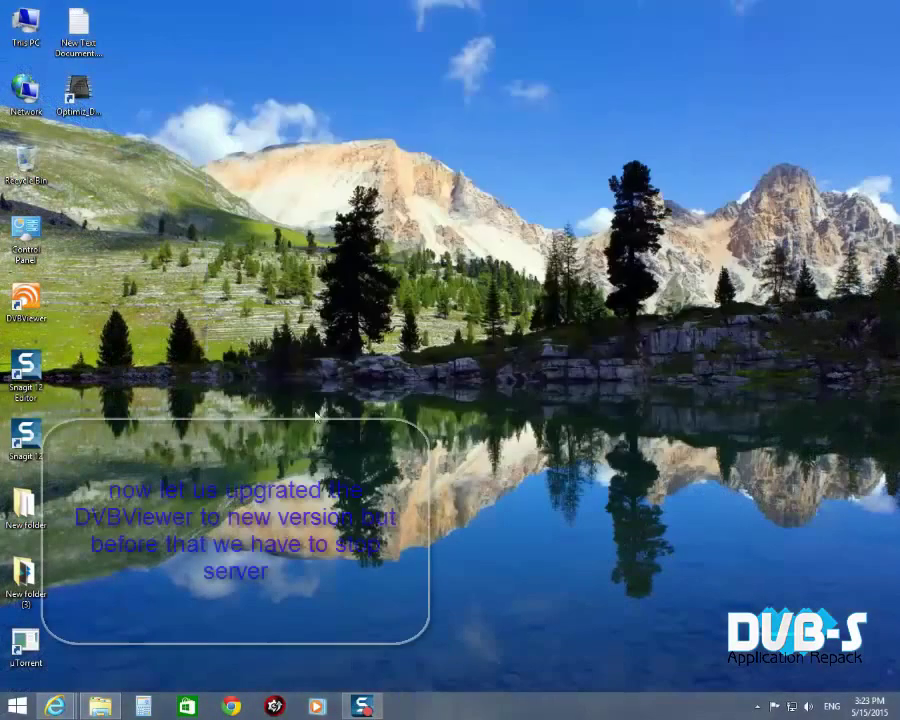
# Run the DVBViewer Pro SOKA EDTION 5.4.0.0 installer from New folder and show the desktop
pyautogui.click(104, 710)
pyautogui.click(427, 334)
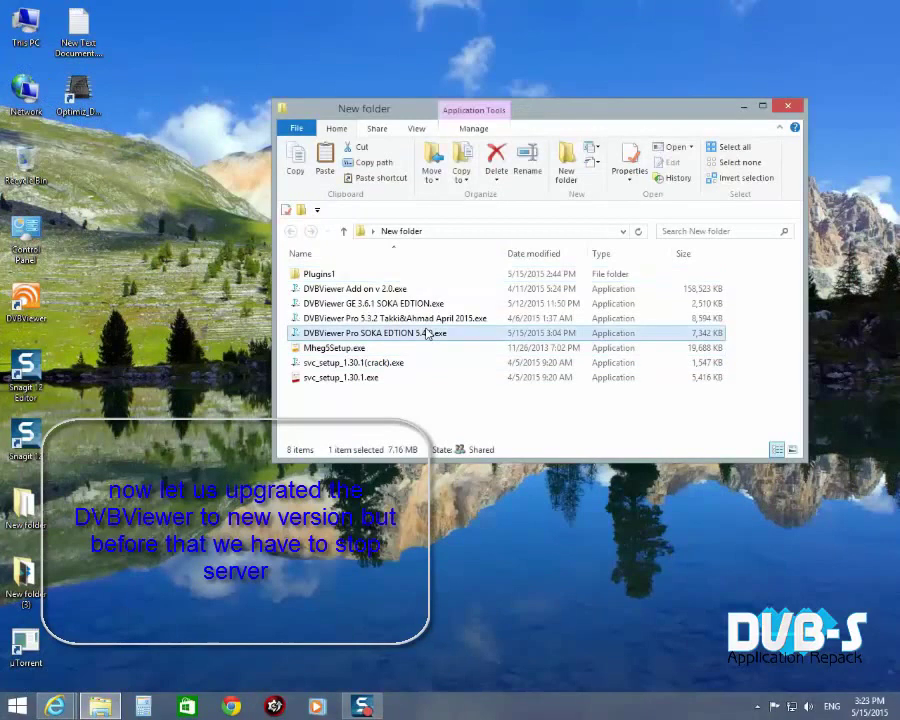
pyautogui.press('super+d')
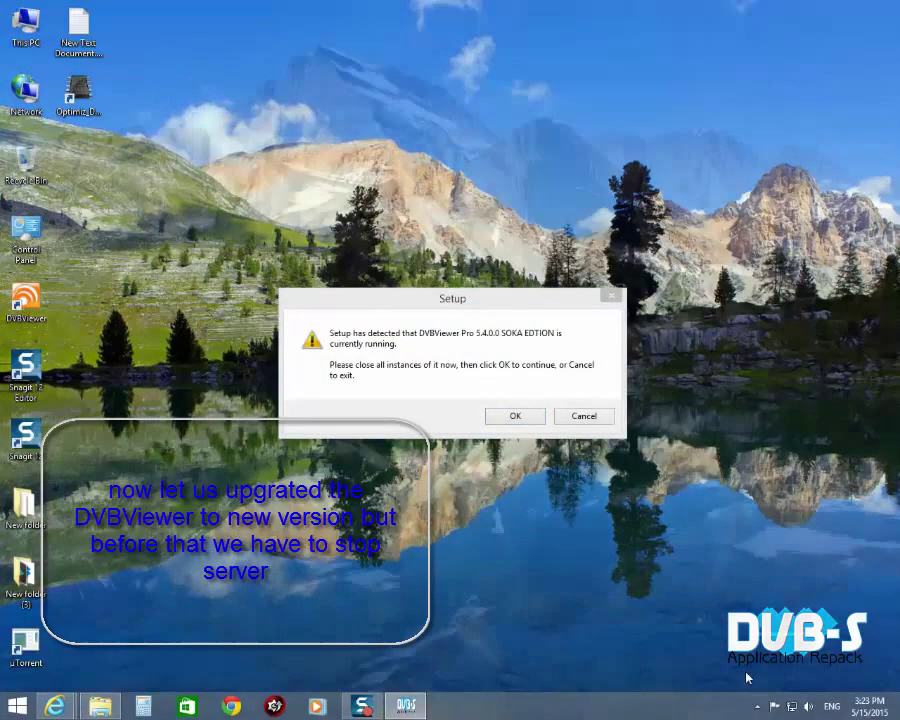
# Stop the Recording Service from its tray control program and let the setup continue past the running-program warning
pyautogui.click(759, 707)
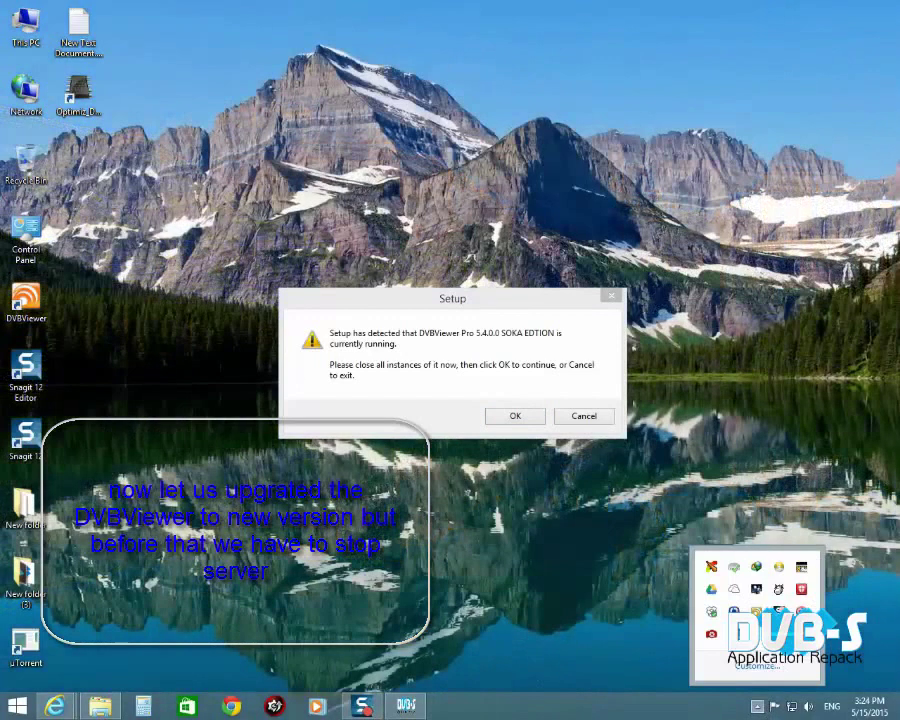
pyautogui.rightClick(713, 612)
pyautogui.click(780, 498)
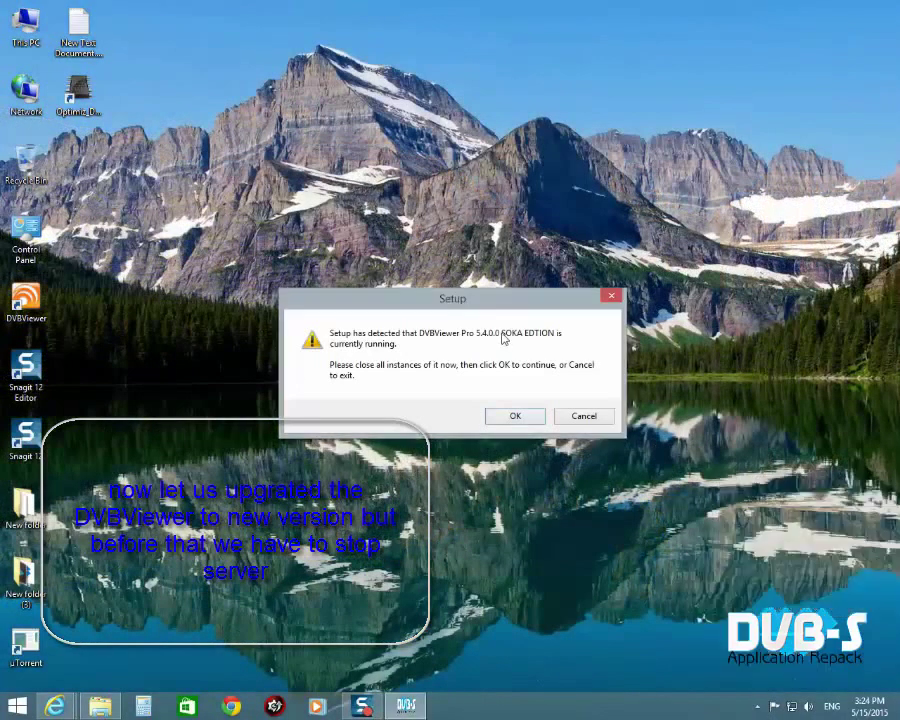
pyautogui.click(514, 417)
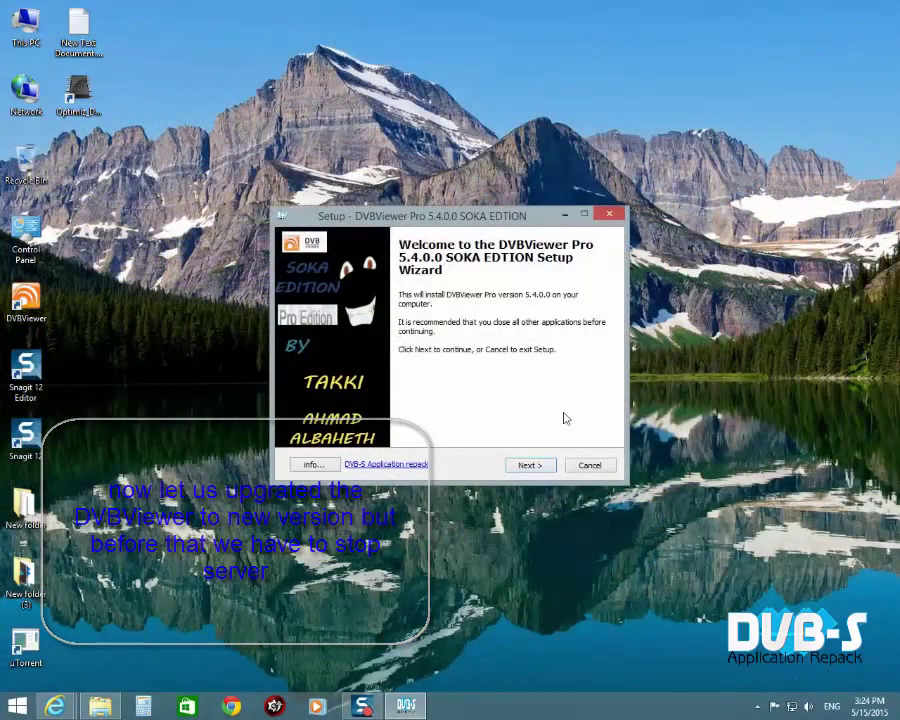
# Accept the license, keep the default folders, desktop icon and firewall access task, and start the DVBViewer Pro 5.4.0.0 installation
pyautogui.click(540, 467)
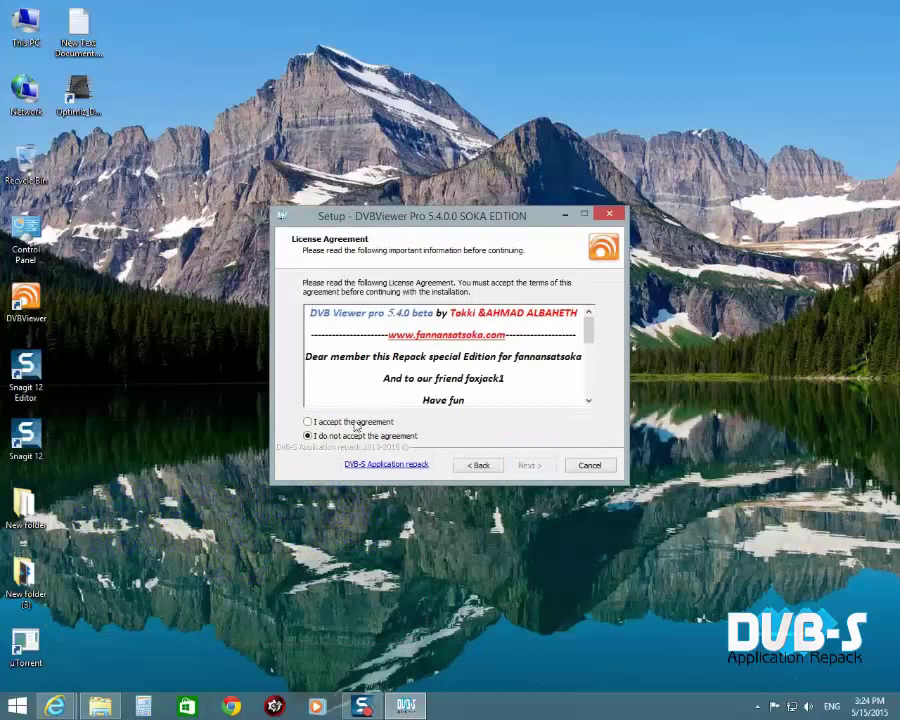
pyautogui.click(530, 464)
pyautogui.click(534, 466)
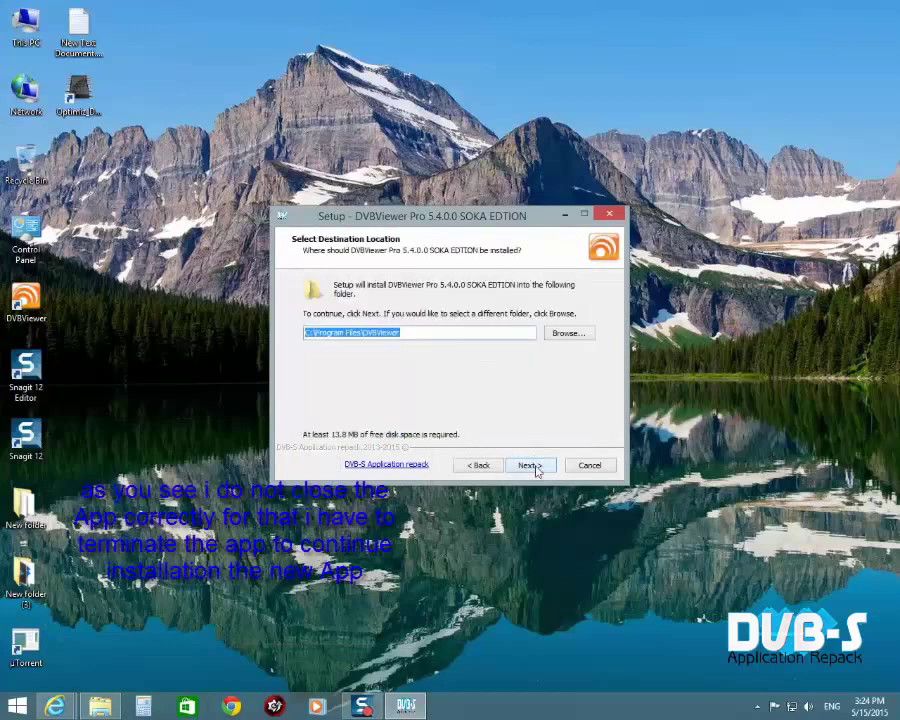
pyautogui.click(530, 465)
pyautogui.click(530, 465)
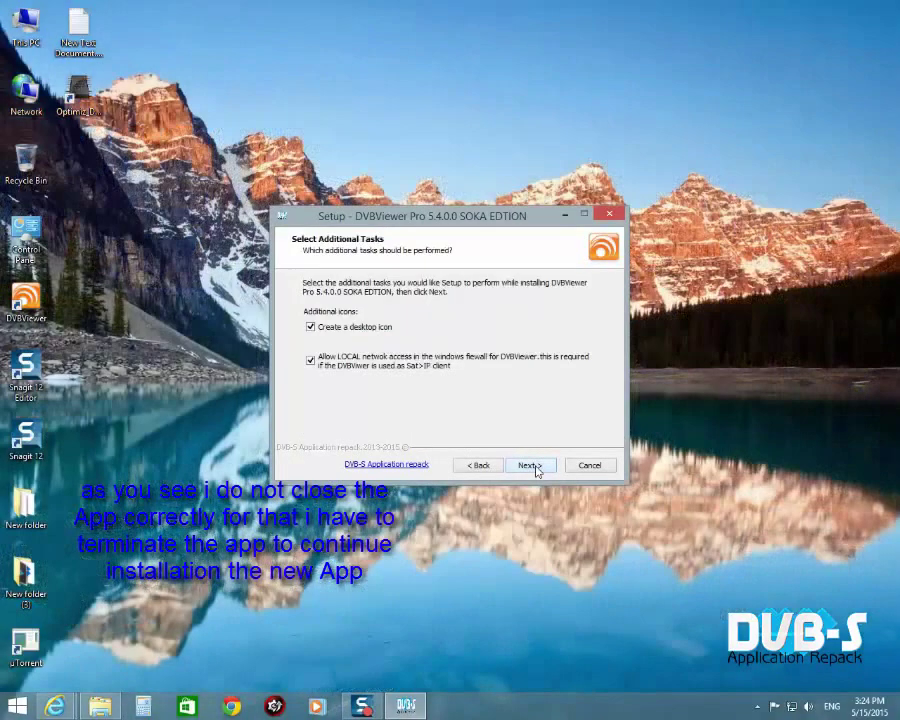
pyautogui.click(530, 465)
pyautogui.click(532, 466)
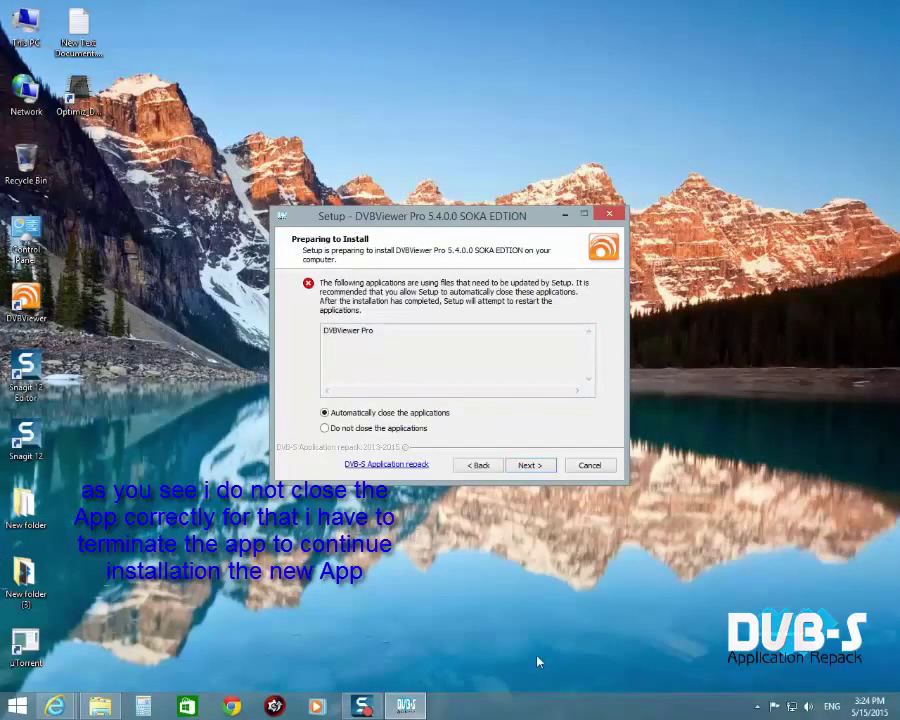
# Exit the Recording Service tray control program and resubmit the installation with running applications closed automatically
pyautogui.click(759, 706)
pyautogui.rightClick(712, 611)
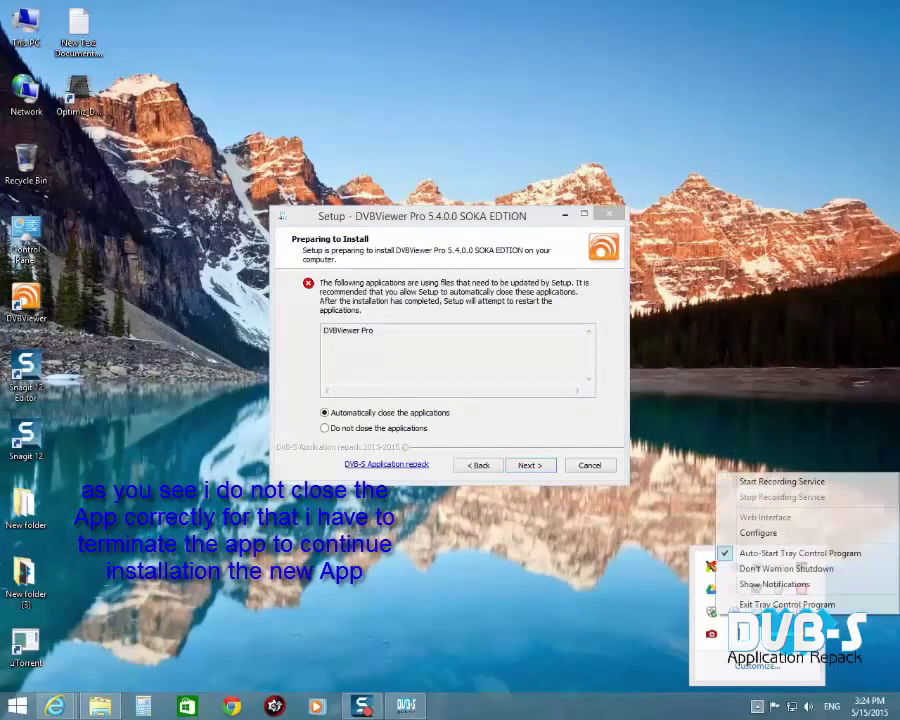
pyautogui.click(785, 604)
pyautogui.click(479, 465)
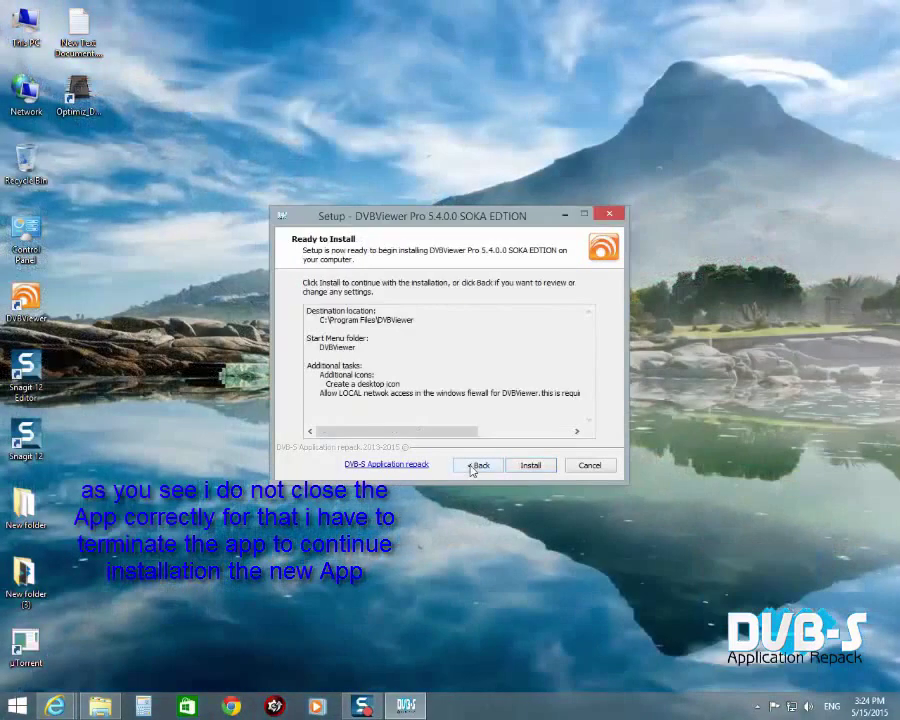
pyautogui.click(530, 465)
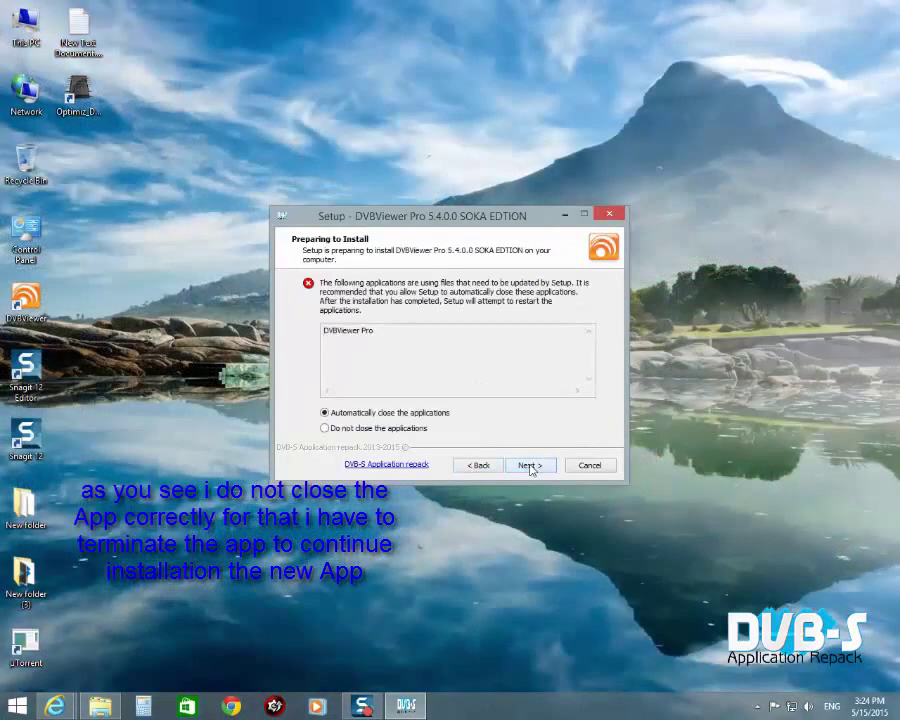
pyautogui.click(530, 466)
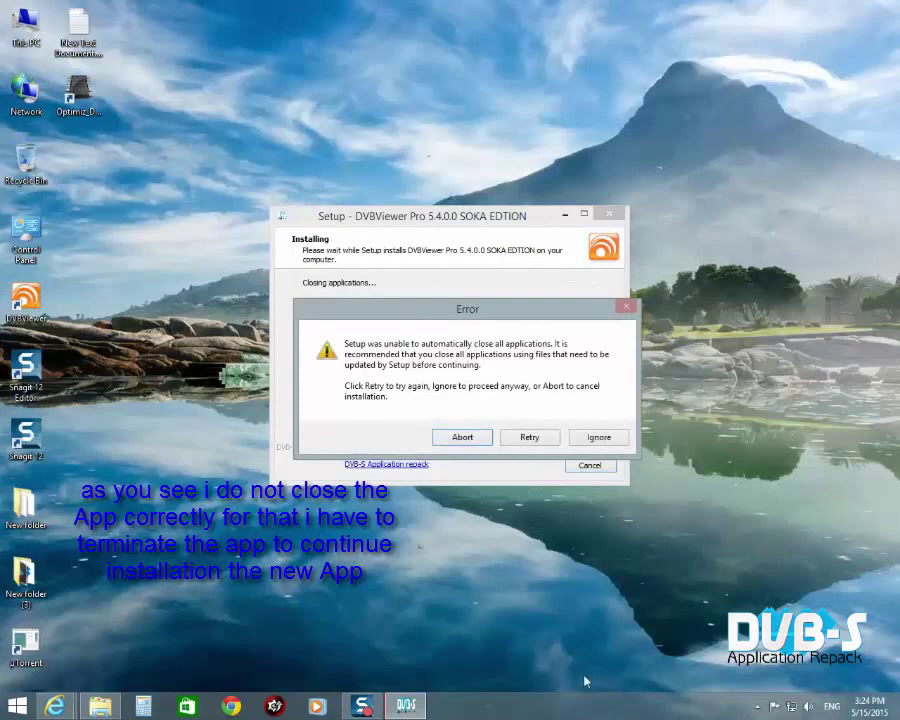
# End the DVBViewer Pro background process in Task Manager and close Task Manager
pyautogui.rightClick(592, 705)
pyautogui.click(641, 670)
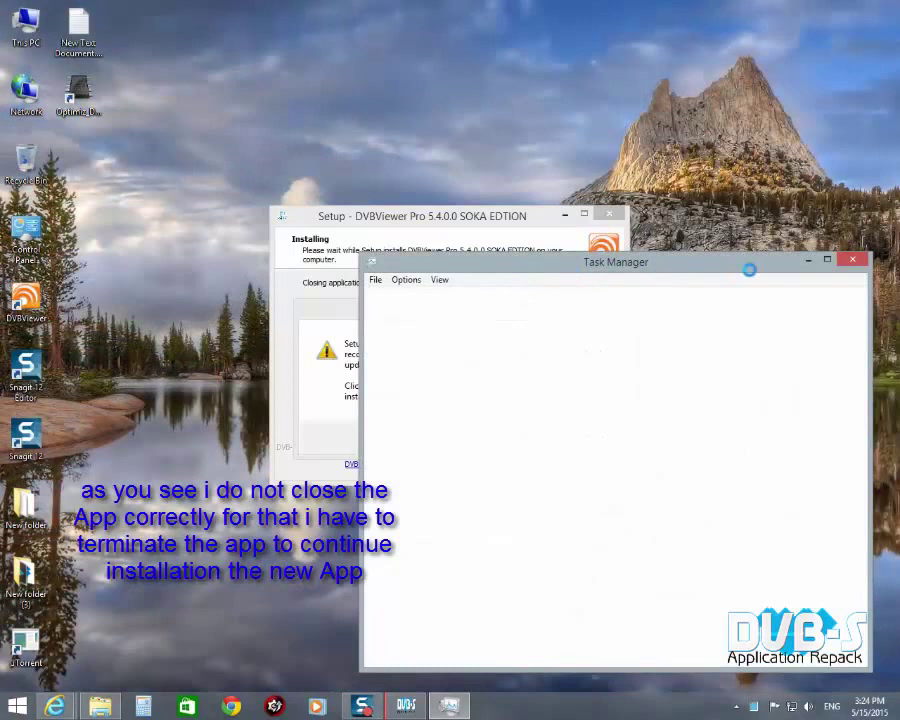
pyautogui.moveTo(714, 270); pyautogui.dragTo(574, 146)
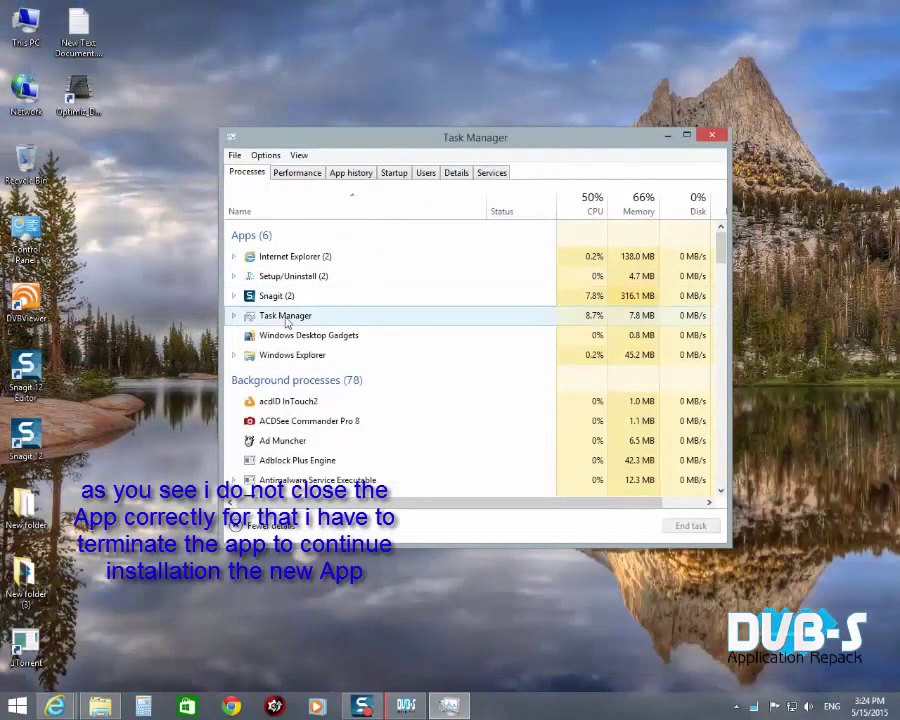
pyautogui.click(285, 316)
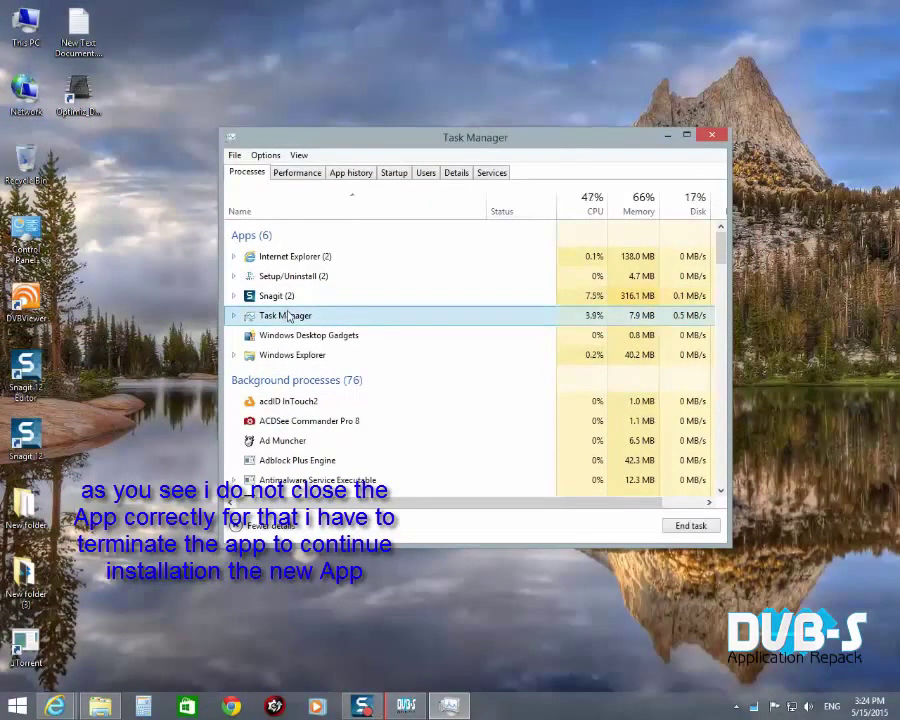
pyautogui.scroll(-5, 288, 316)
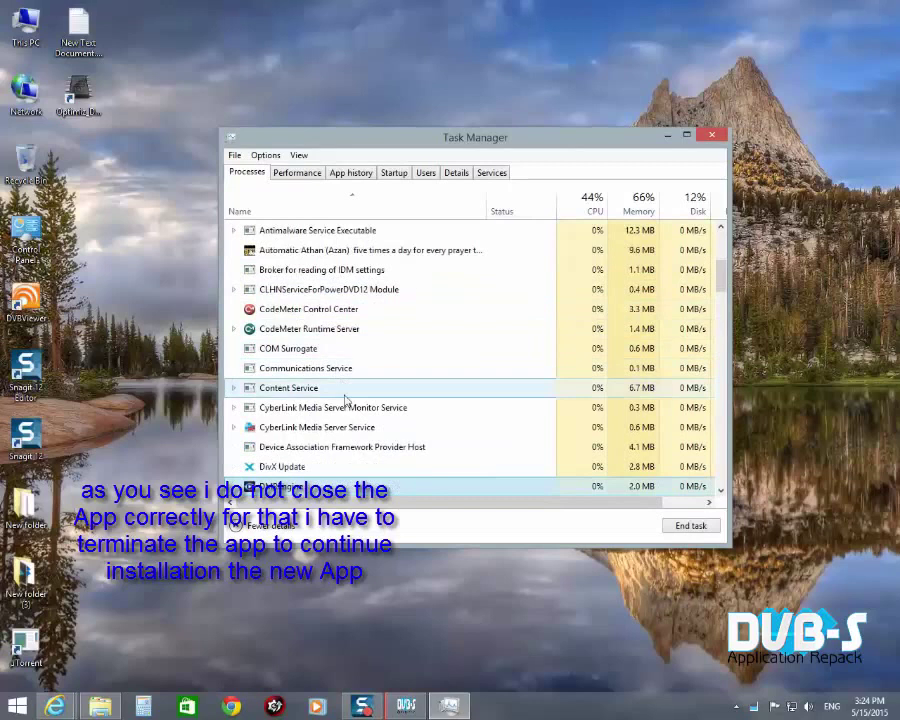
pyautogui.scroll(-1, 349, 427)
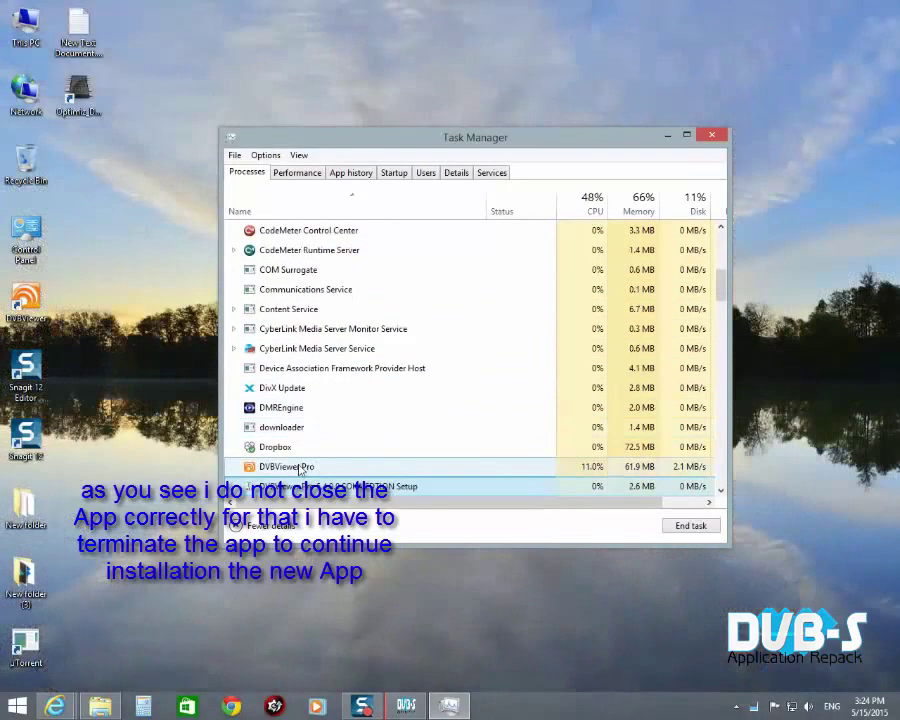
pyautogui.rightClick(300, 467)
pyautogui.click(338, 473)
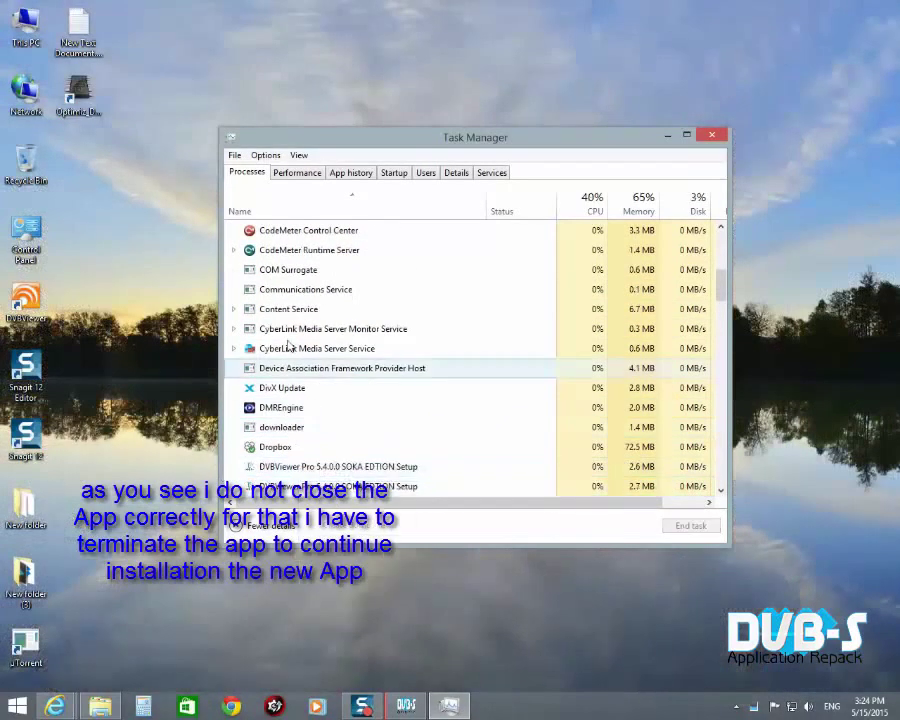
pyautogui.click(711, 134)
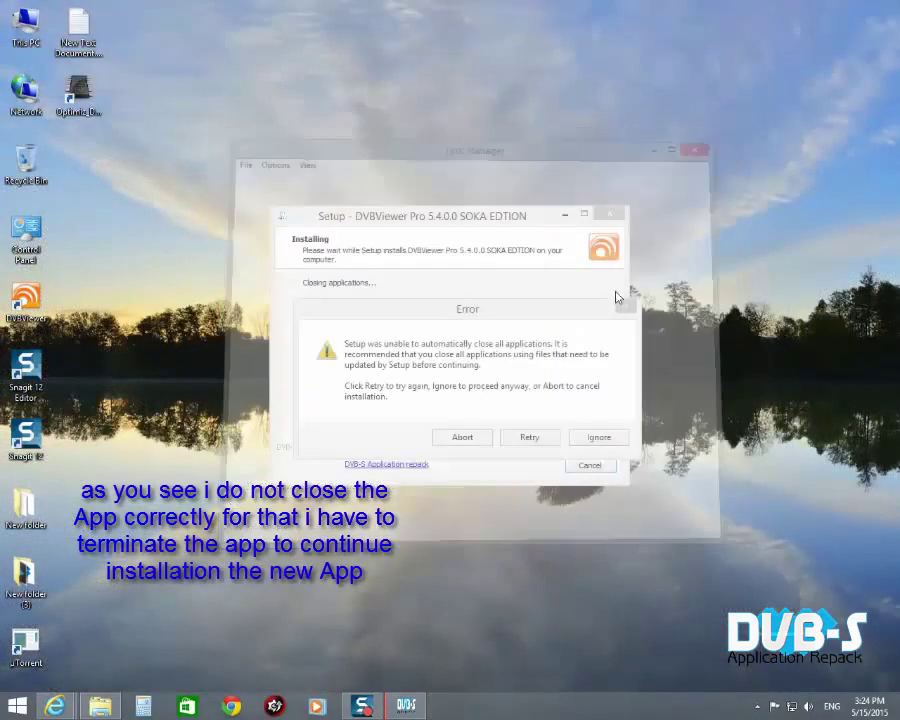
# Retry closing the applications in setup, let the installation run, and finish the wizard without viewing the changelog or launching the DVBViewer Wizard
pyautogui.click(524, 436)
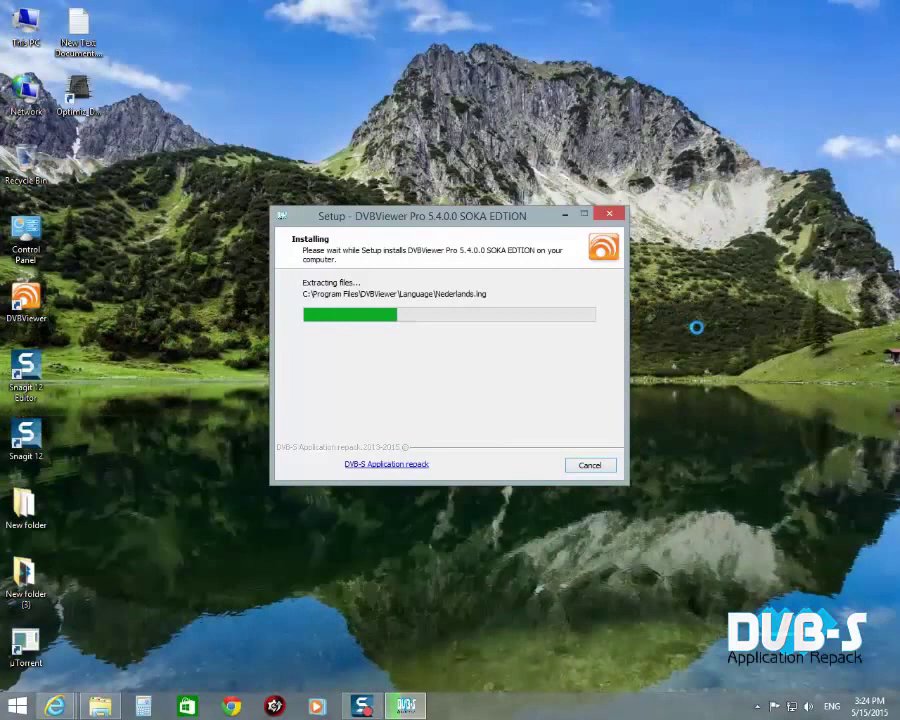
pyautogui.rightClick(652, 274)
pyautogui.click(688, 315)
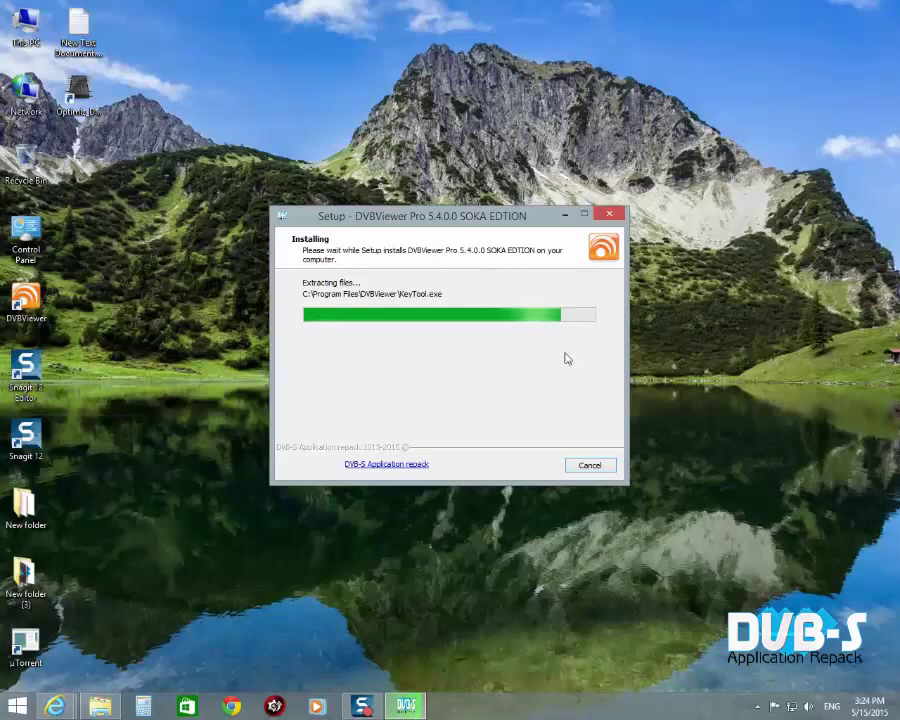
pyautogui.rightClick(685, 306)
pyautogui.click(707, 347)
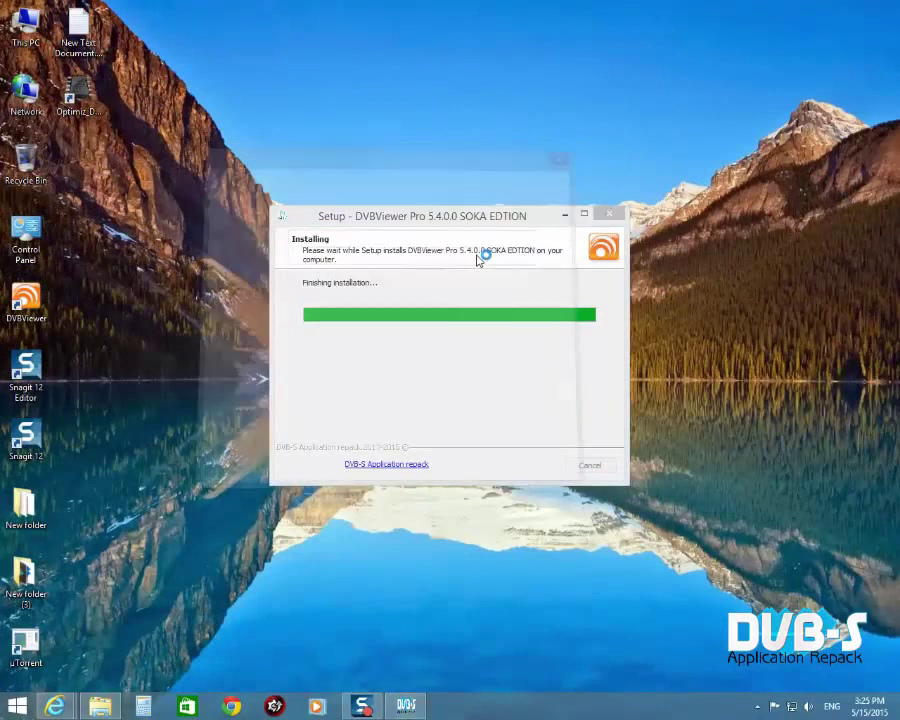
pyautogui.click(515, 467)
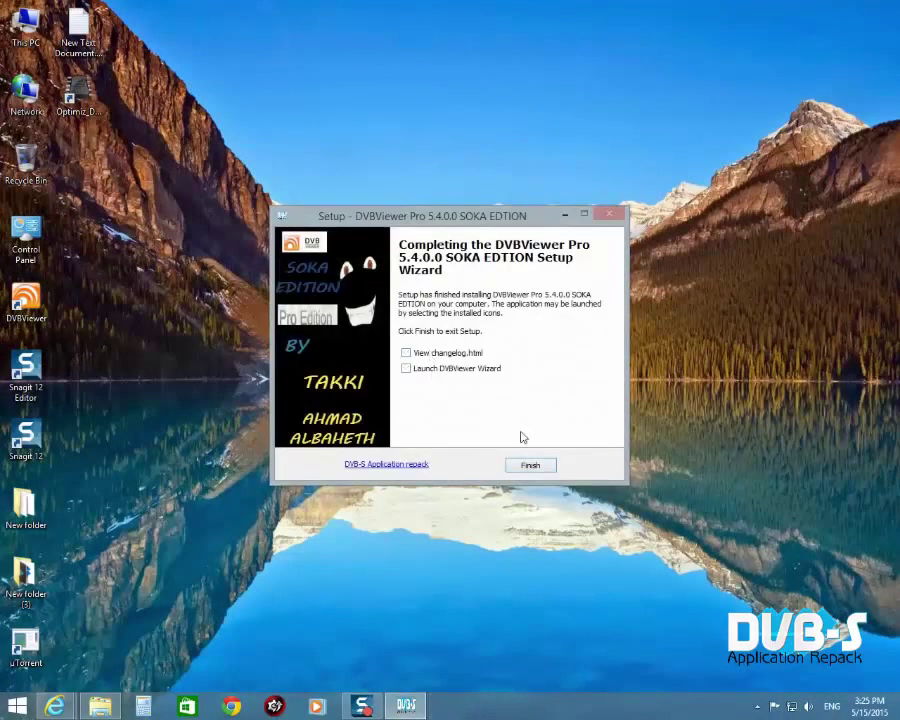
pyautogui.click(530, 466)
# Launch the upgraded DVBViewer to check its playback and exit the program
pyautogui.doubleClick(19, 308)
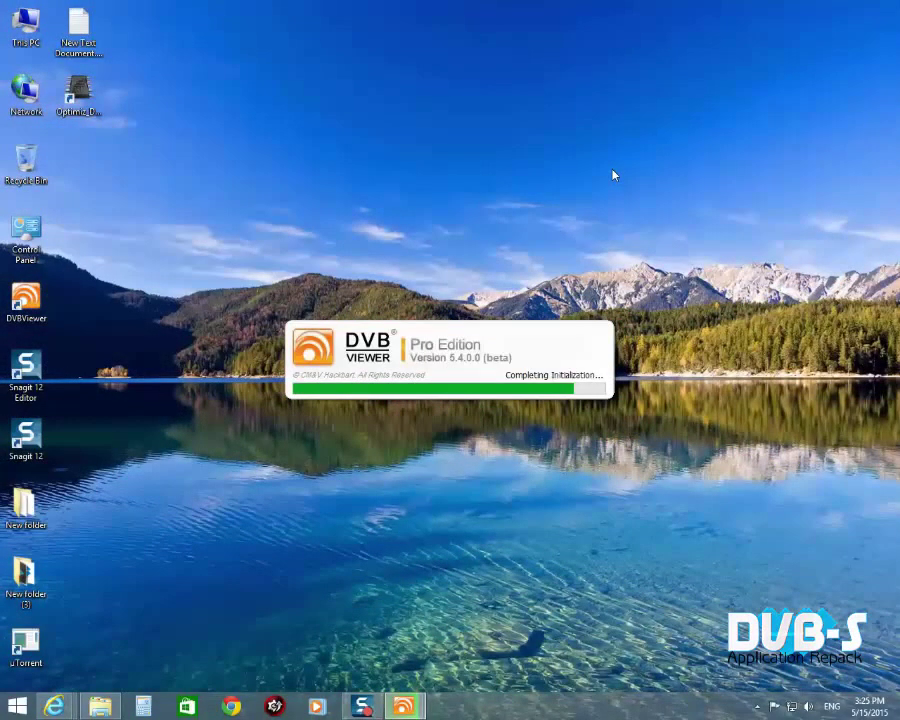
pyautogui.rightClick(614, 175)
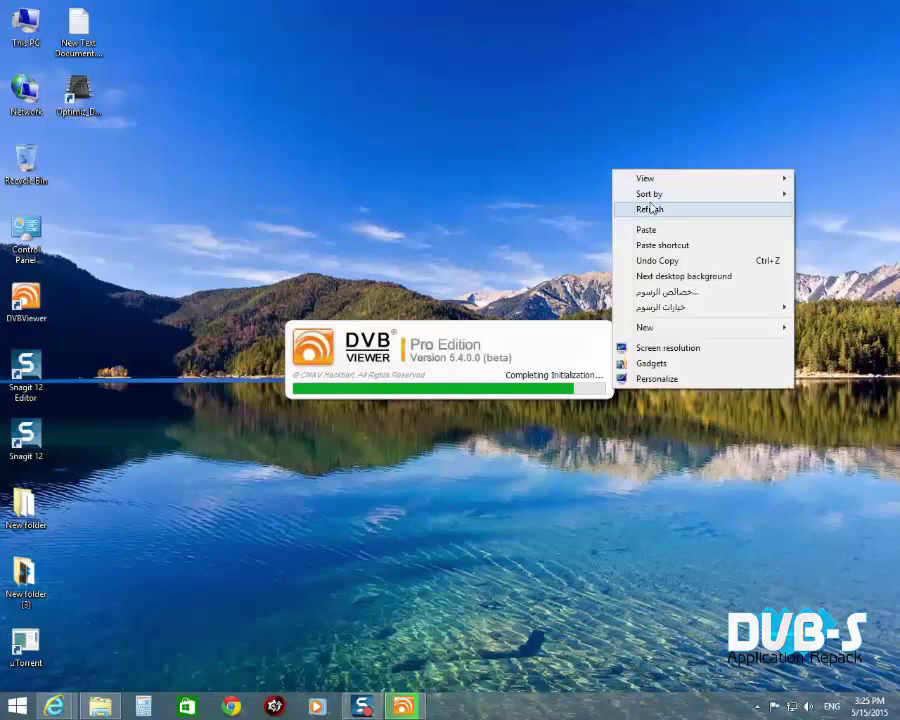
pyautogui.click(645, 208)
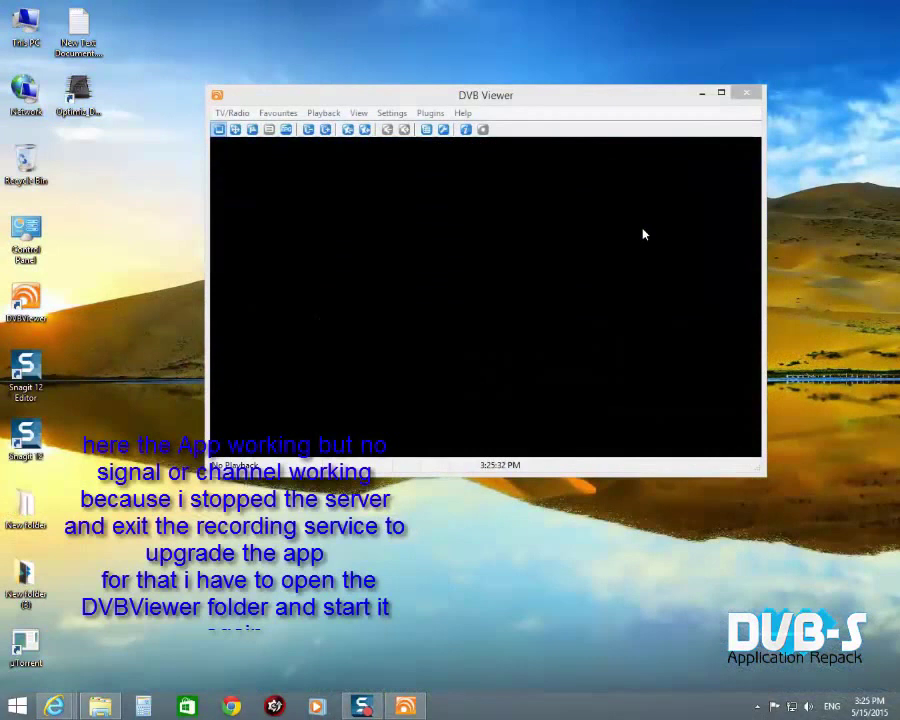
pyautogui.click(399, 116)
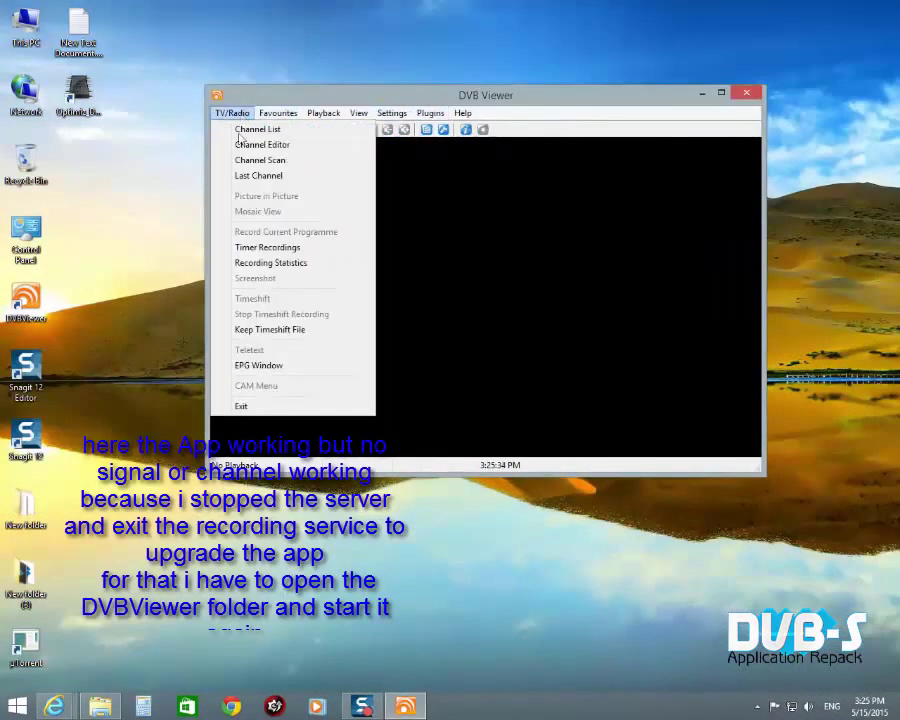
pyautogui.click(240, 406)
# Open the DVBViewer shortcut's file location, run DVBVCtrl.exe from the program folder, and close the folder
pyautogui.click(757, 707)
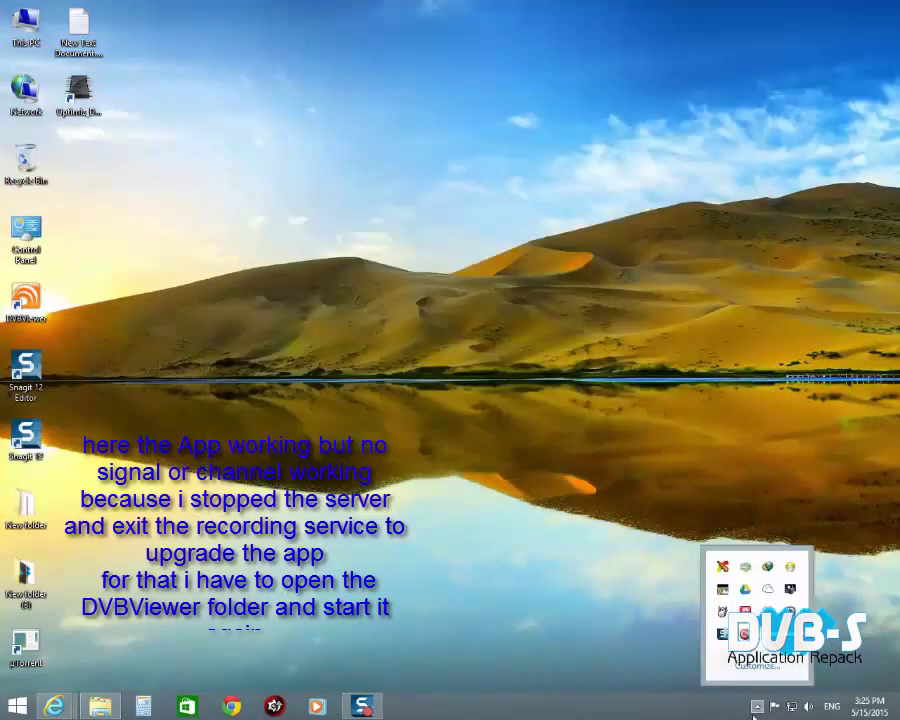
pyautogui.click(447, 392)
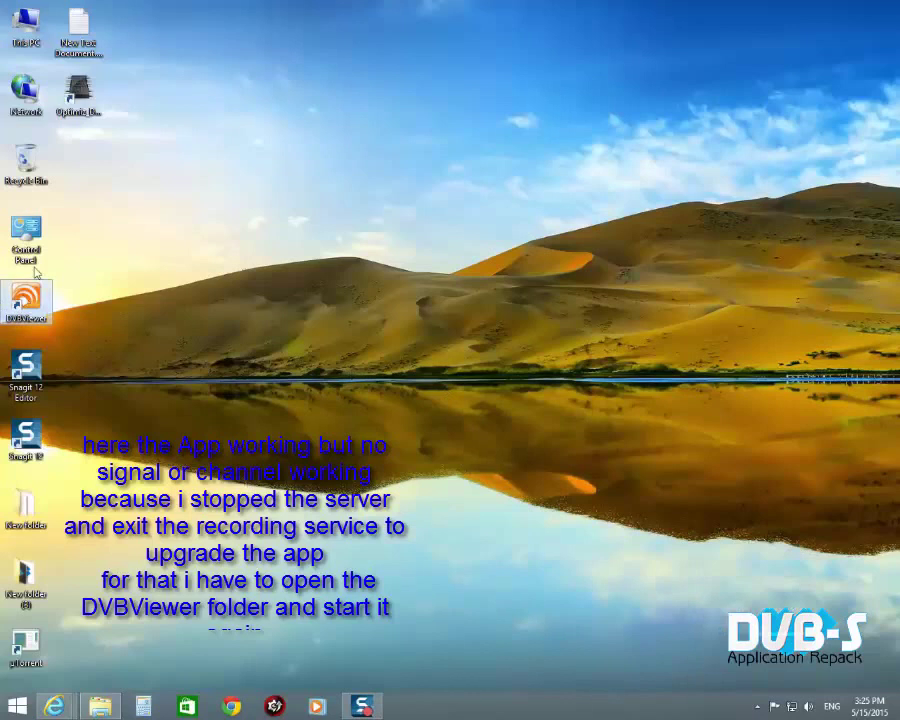
pyautogui.rightClick(33, 298)
pyautogui.click(90, 254)
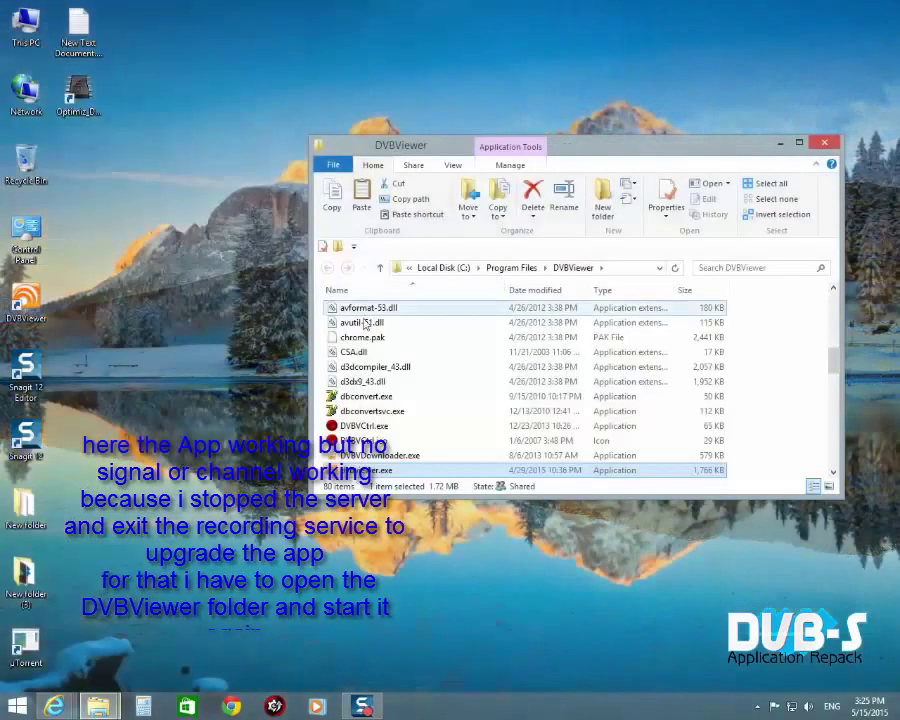
pyautogui.click(360, 426)
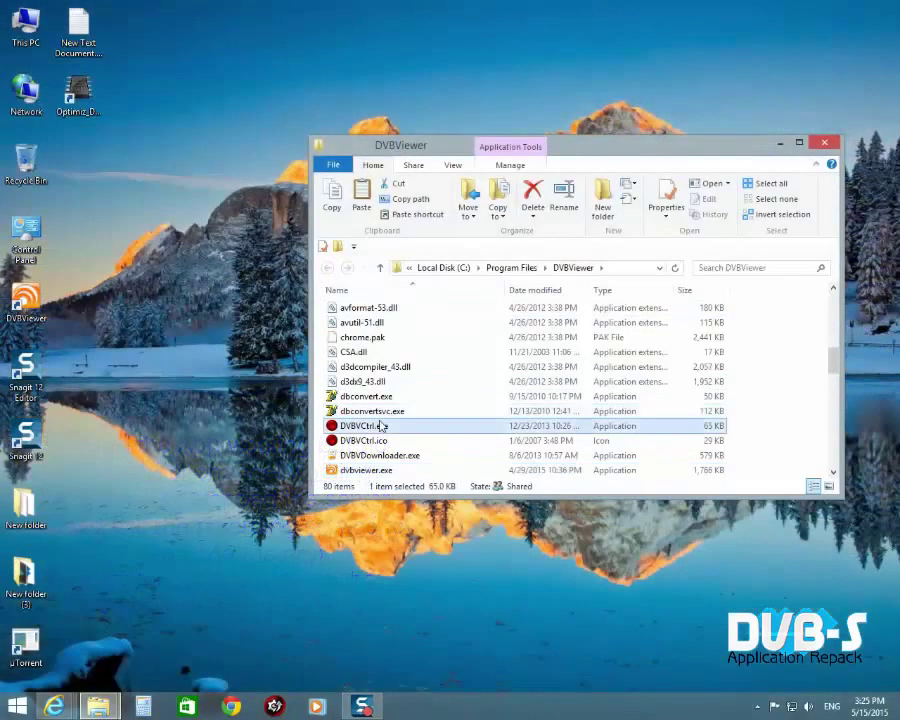
pyautogui.click(833, 145)
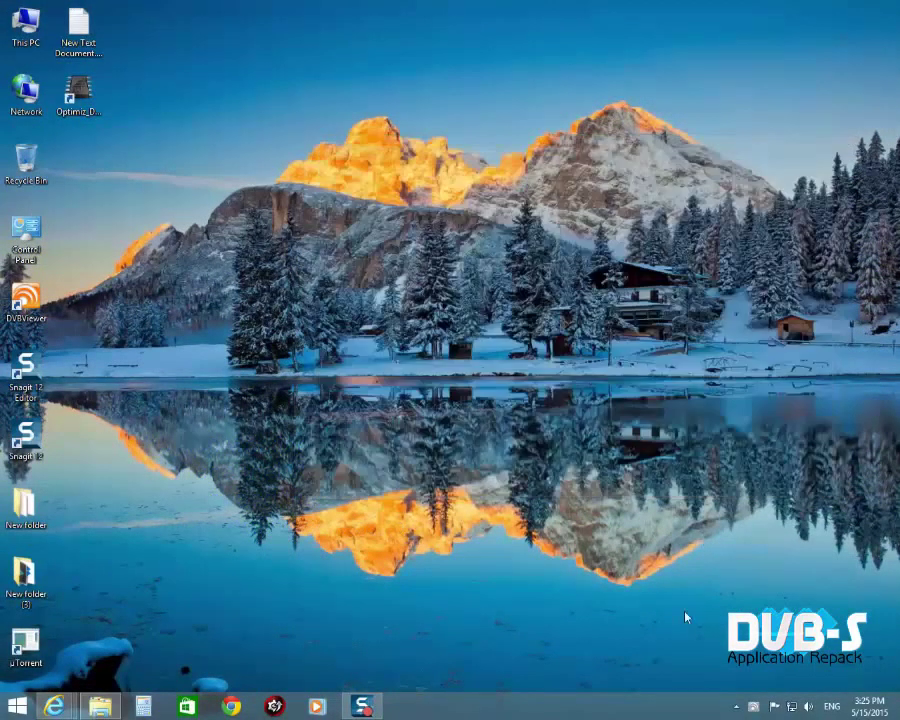
# Start the Recording Service from its tray control program and relaunch DVBViewer
pyautogui.rightClick(755, 708)
pyautogui.click(786, 576)
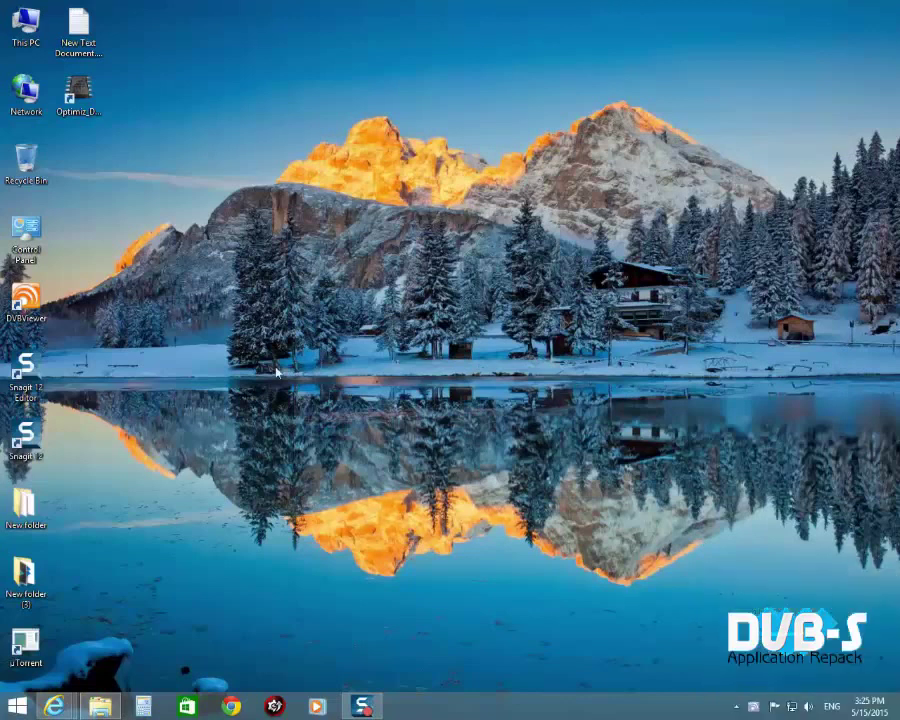
pyautogui.doubleClick(24, 300)
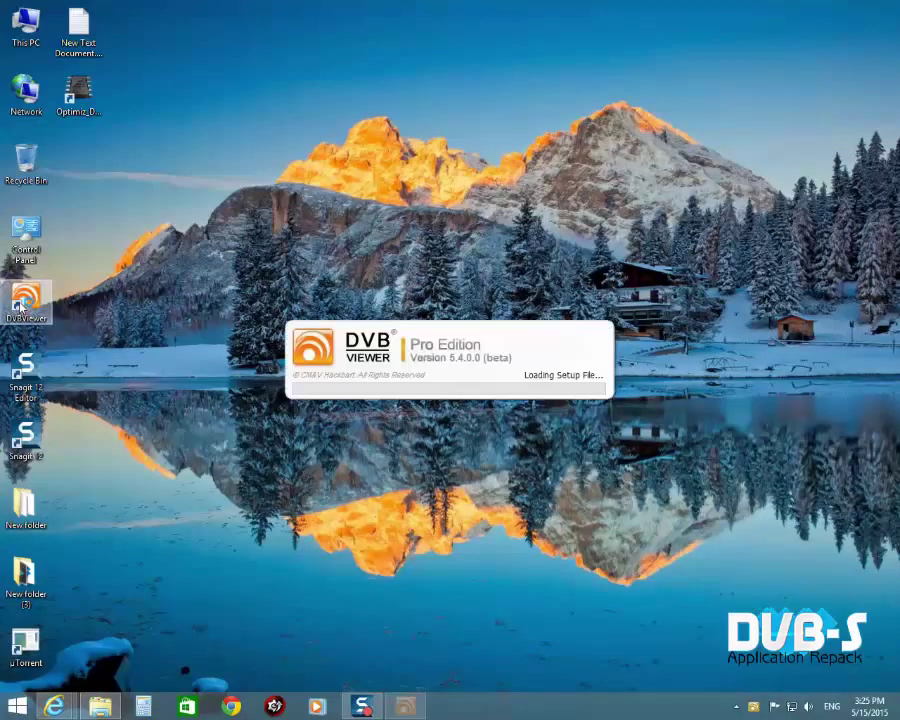
# Refresh the desktop, check the program version in the About information, and close it
pyautogui.rightClick(549, 186)
pyautogui.click(644, 233)
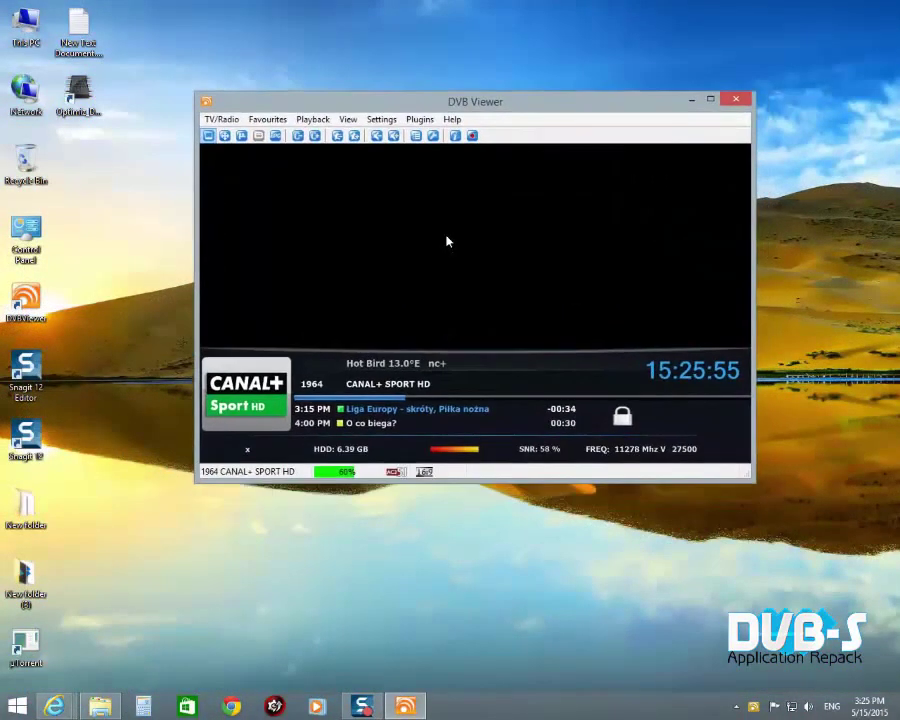
pyautogui.click(452, 120)
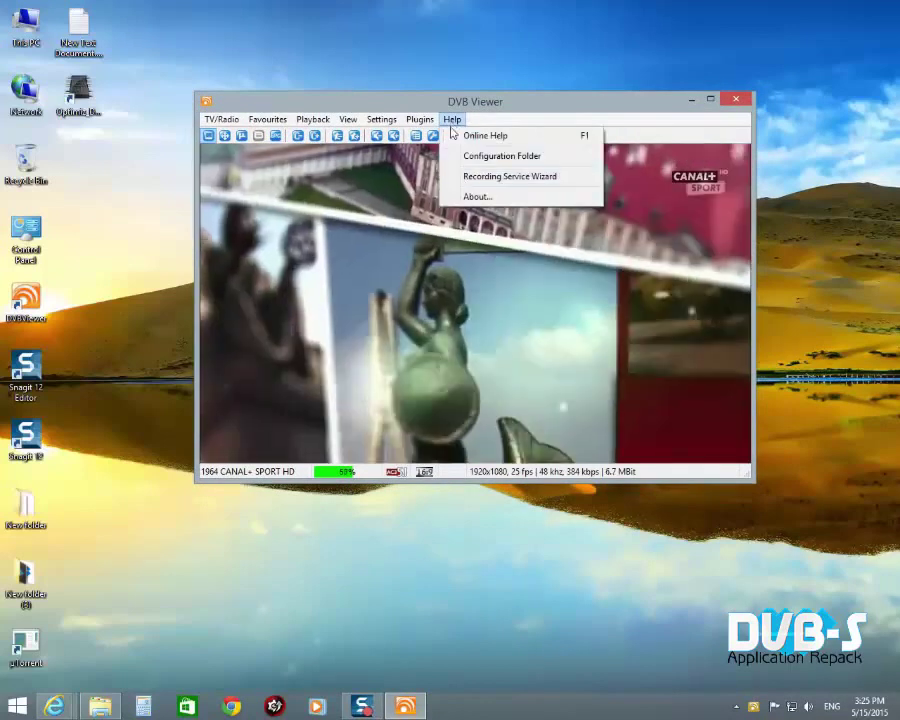
pyautogui.click(474, 195)
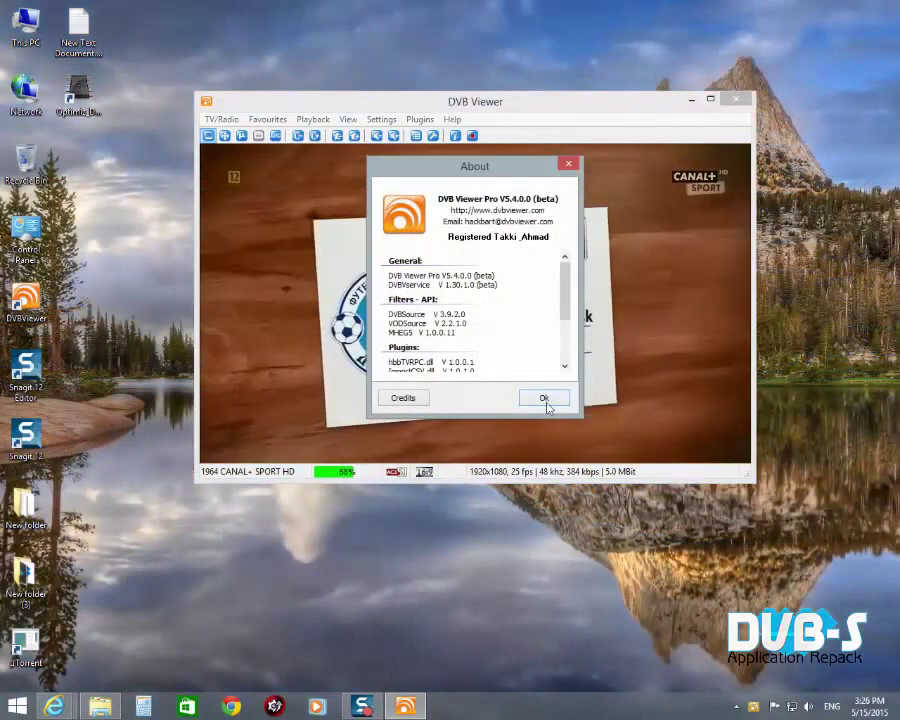
pyautogui.click(546, 402)
# Inspect the DVB Source (Standard) filter properties for the playing channel and close them
pyautogui.click(382, 121)
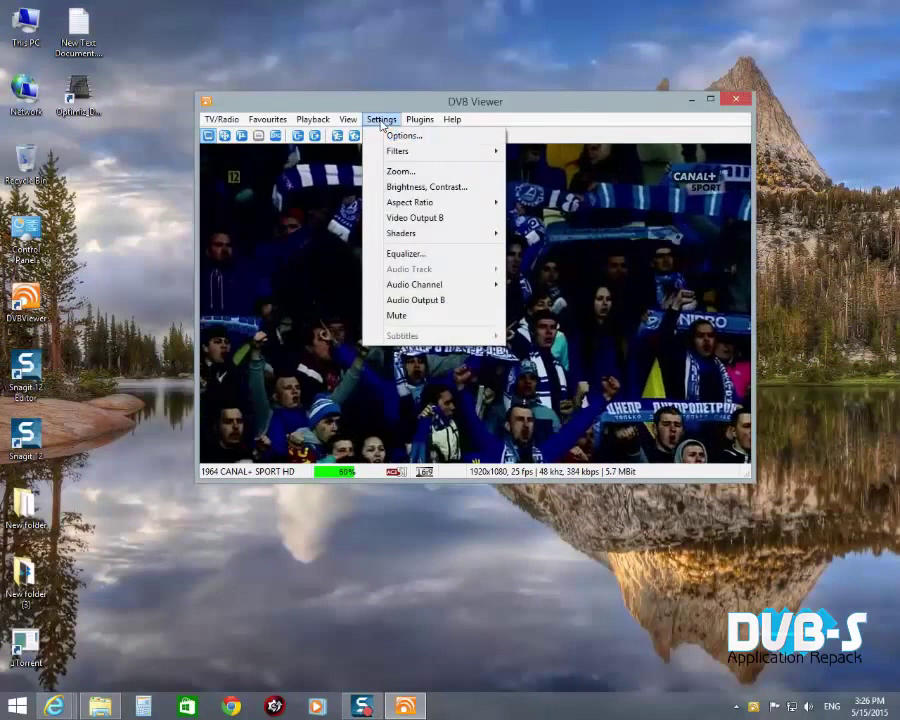
pyautogui.moveTo(445, 152)
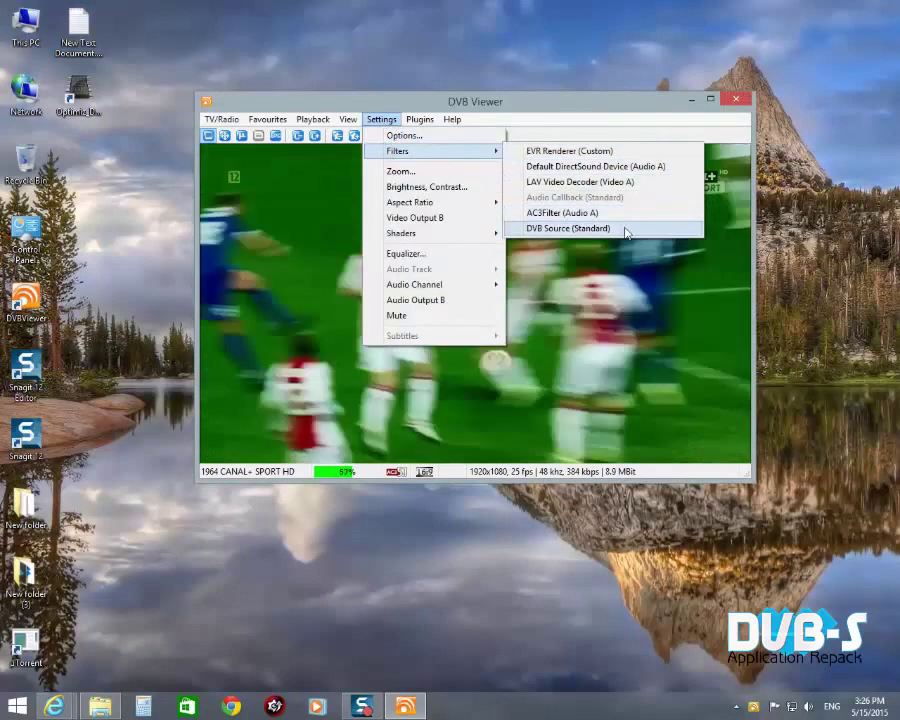
pyautogui.click(624, 229)
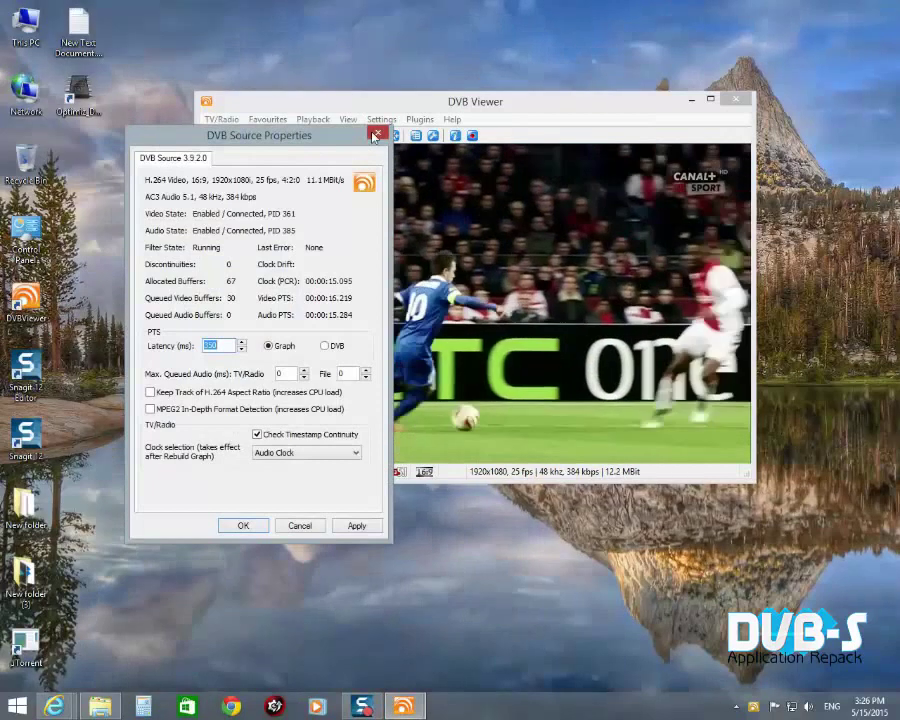
pyautogui.click(377, 133)
# In the DirectX options, choose LAV Video Decoder for HEVC and try MadVR Video Renderer as the video renderer
pyautogui.click(382, 119)
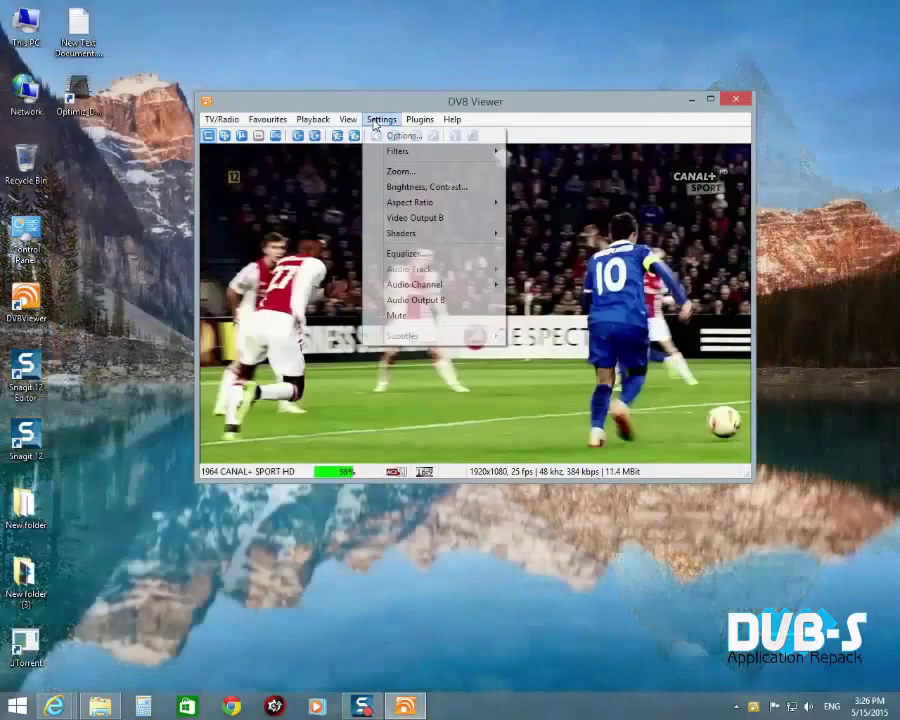
pyautogui.click(403, 136)
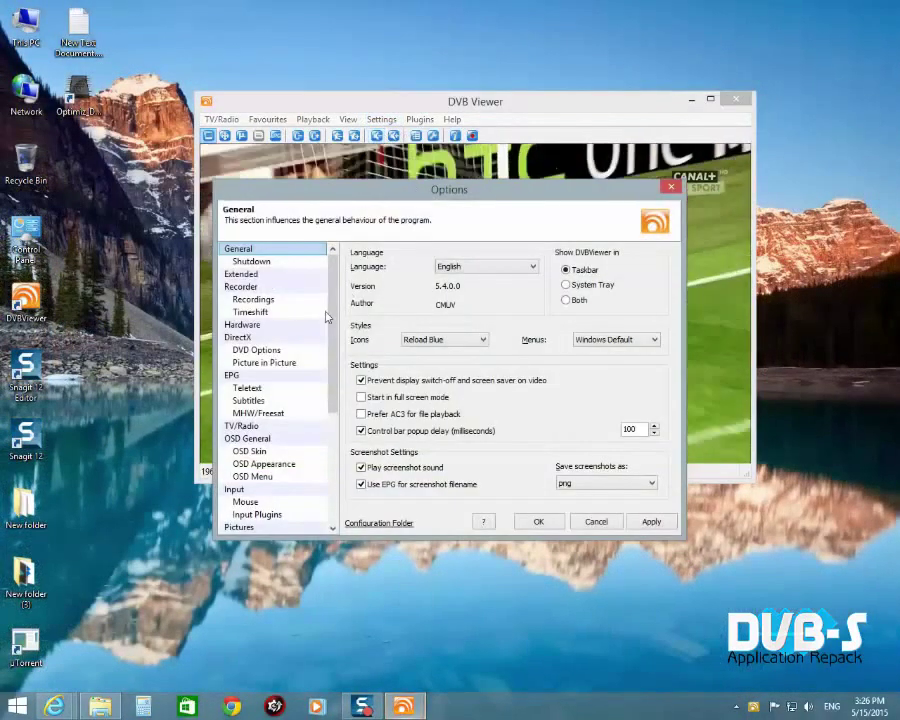
pyautogui.click(238, 337)
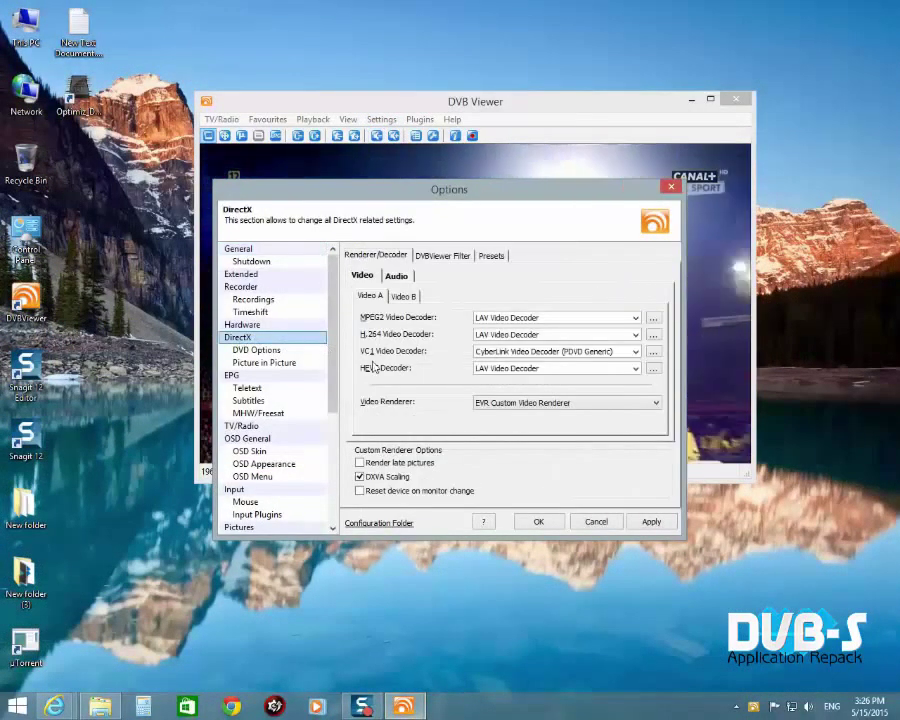
pyautogui.click(635, 368)
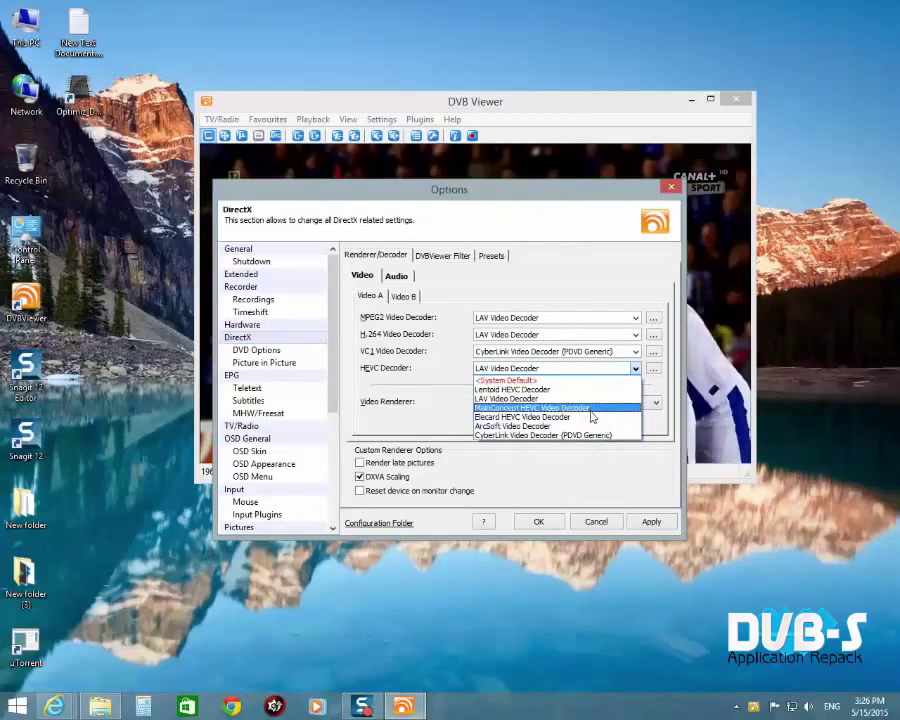
pyautogui.click(545, 398)
pyautogui.click(566, 402)
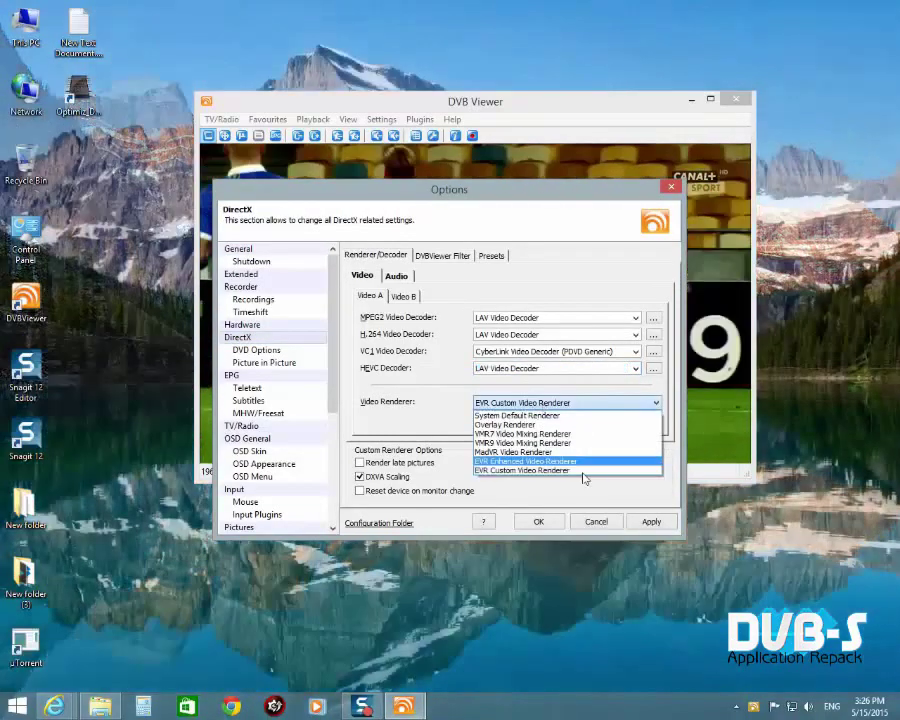
pyautogui.click(520, 452)
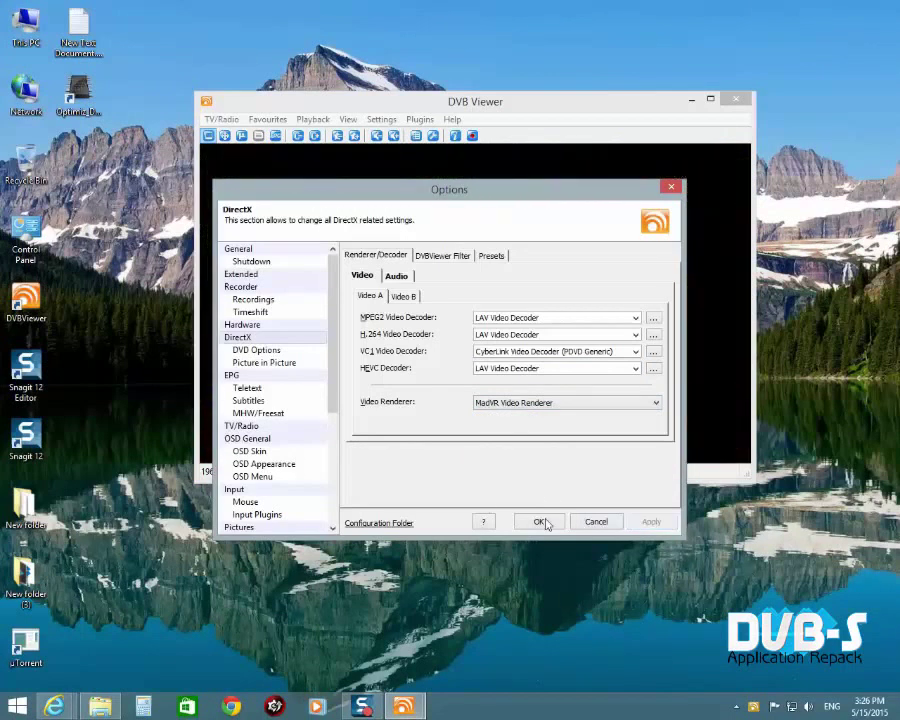
pyautogui.click(538, 521)
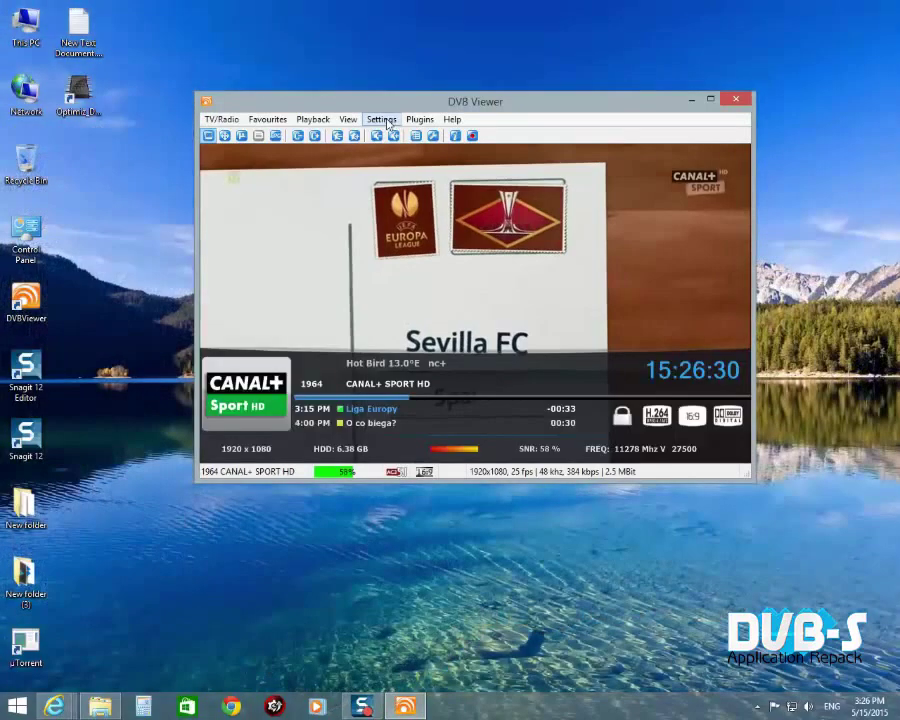
# Inspect the MadVR Video Renderer filter properties over the playing video and close them
pyautogui.click(383, 120)
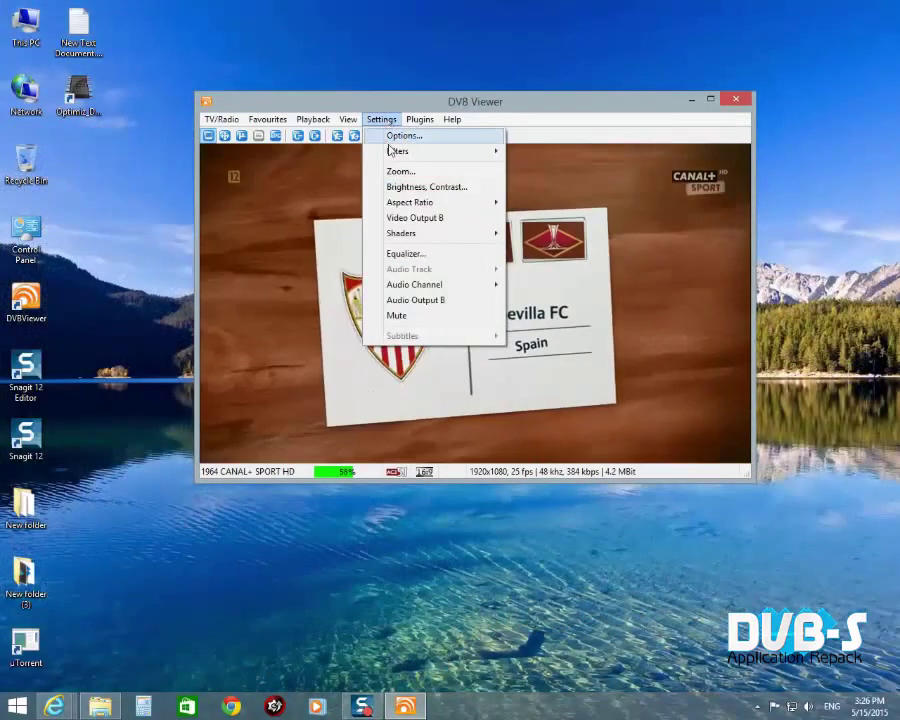
pyautogui.moveTo(440, 151)
pyautogui.click(568, 152)
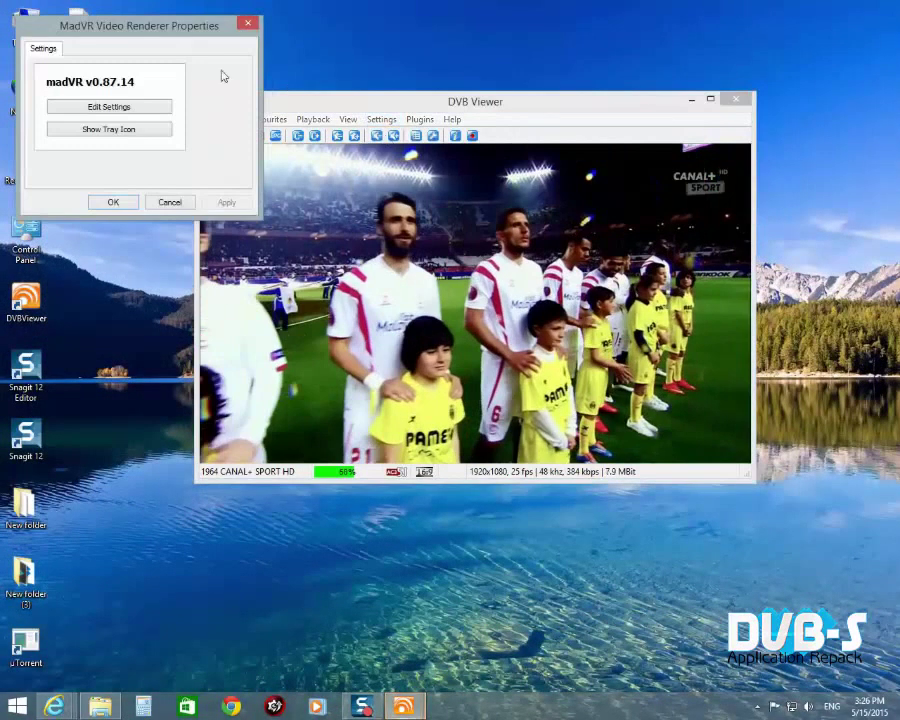
pyautogui.moveTo(145, 27); pyautogui.dragTo(380, 207)
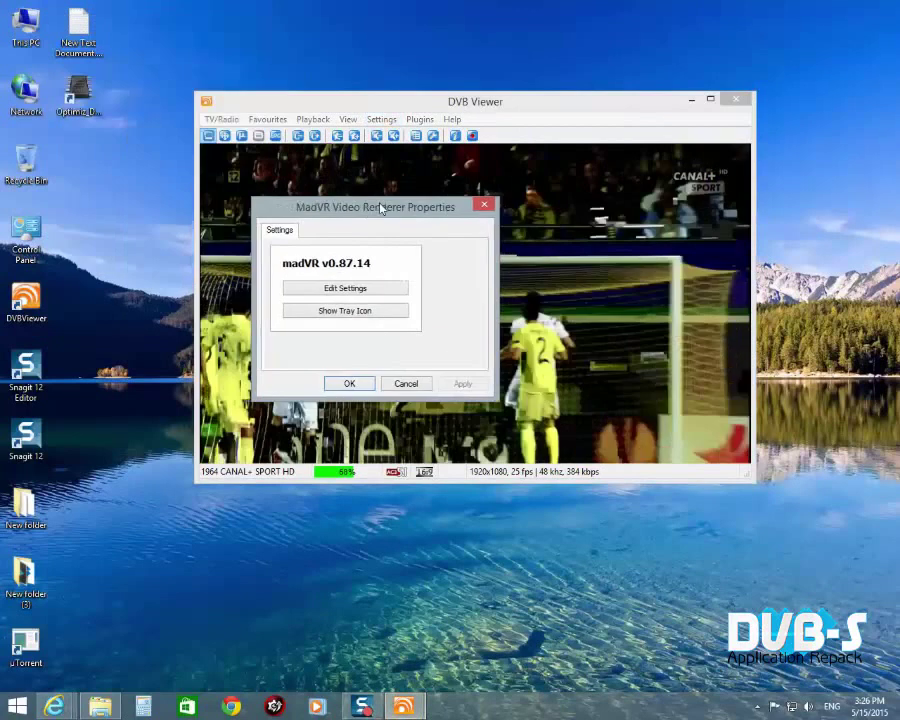
pyautogui.click(361, 389)
# Switch the DirectX video renderer to EVR Enhanced Video Renderer and apply the change
pyautogui.click(382, 119)
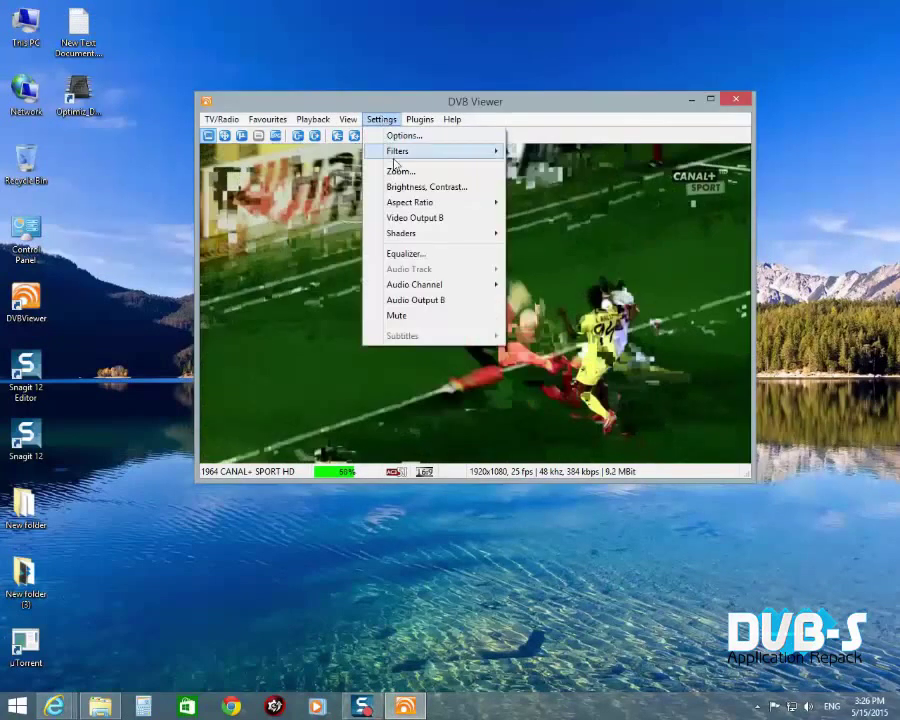
pyautogui.click(403, 137)
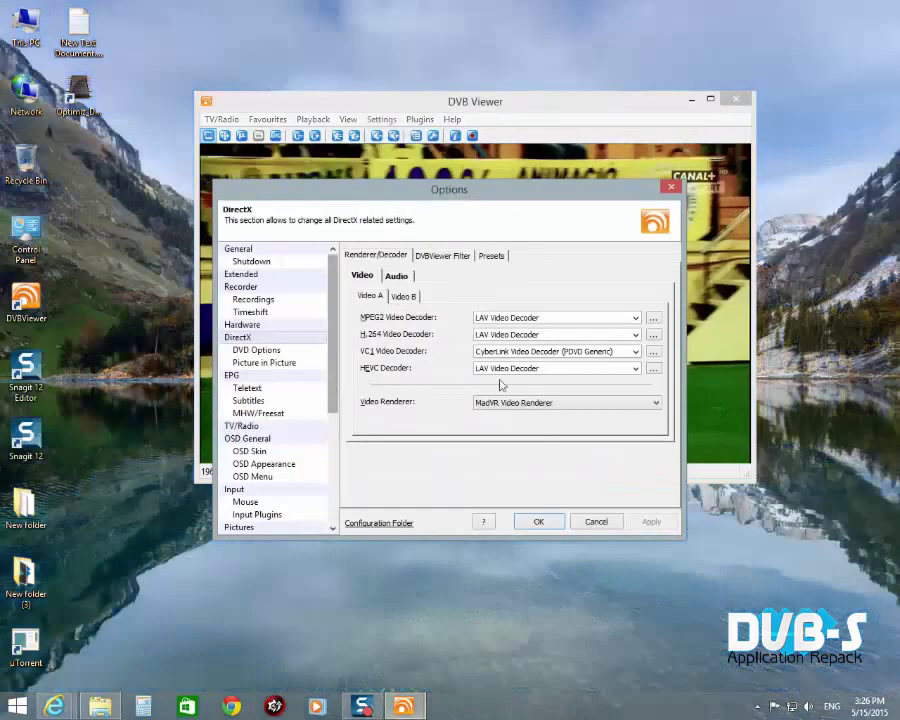
pyautogui.click(540, 403)
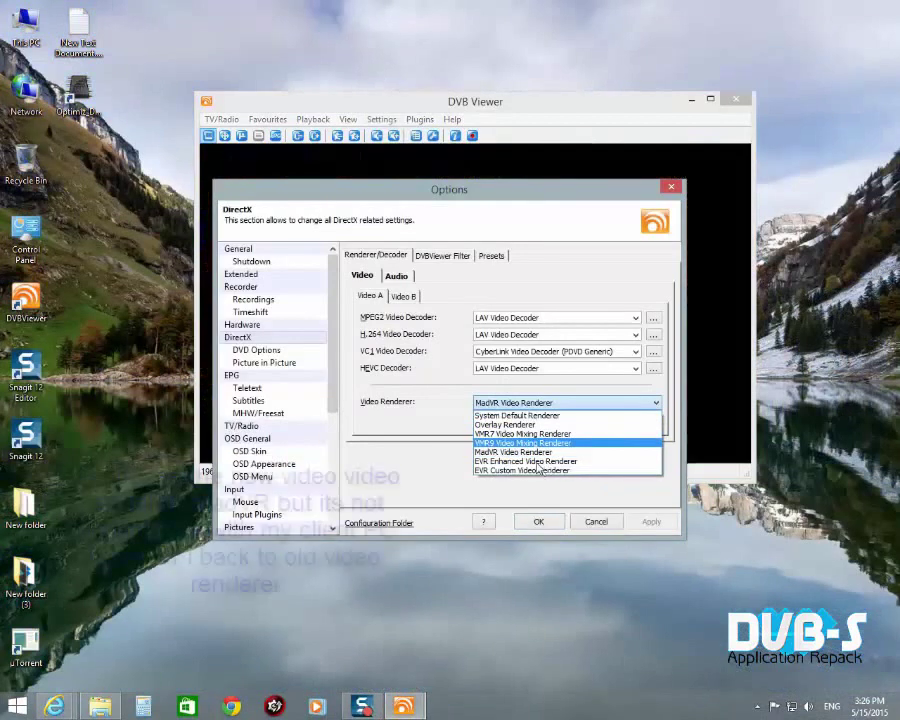
pyautogui.click(530, 461)
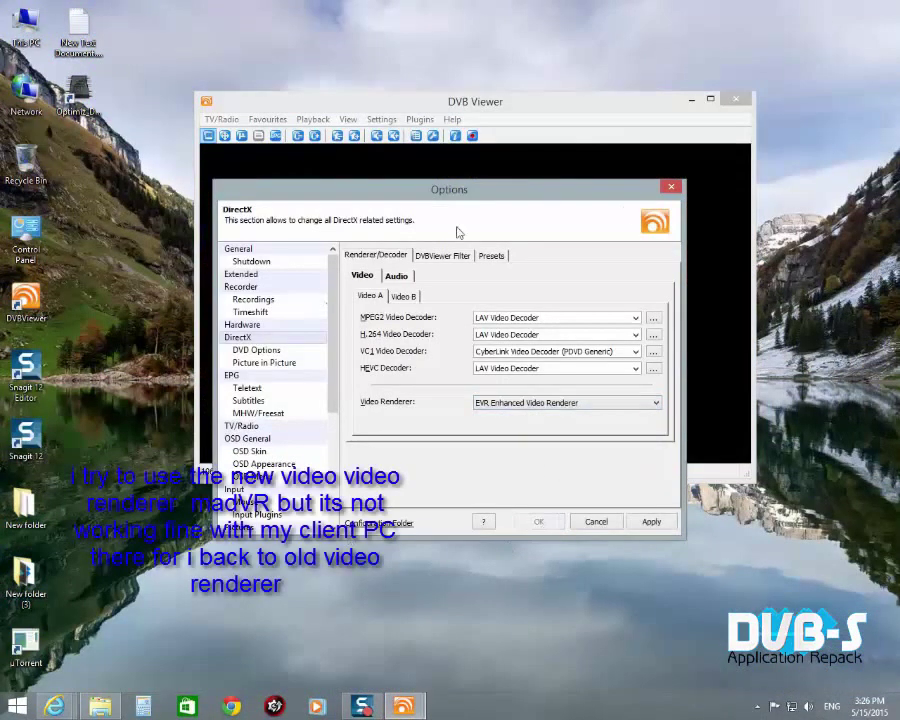
pyautogui.rightClick(897, 213)
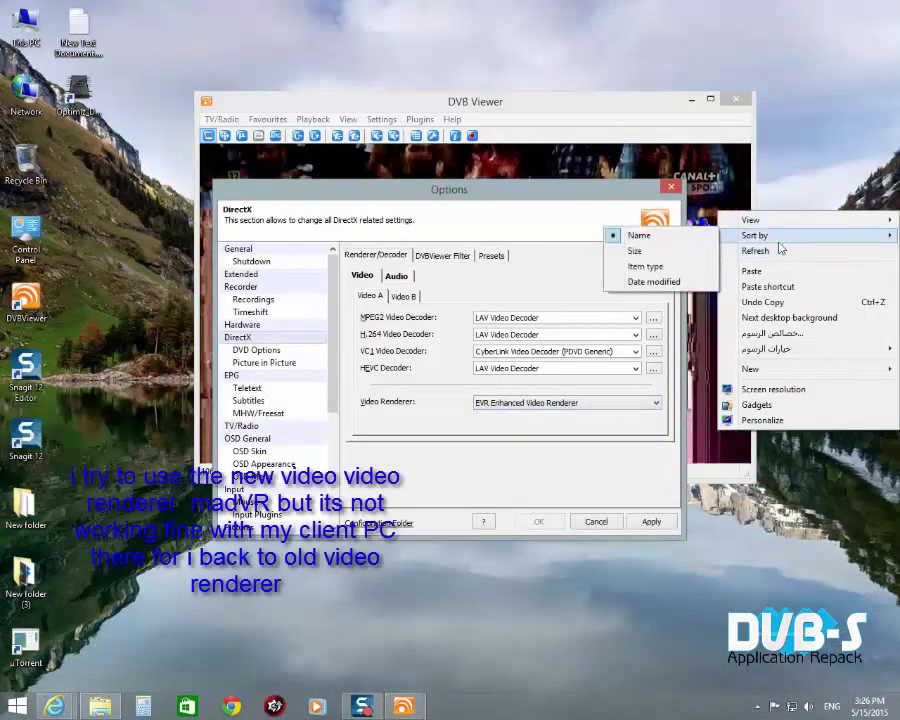
pyautogui.click(780, 248)
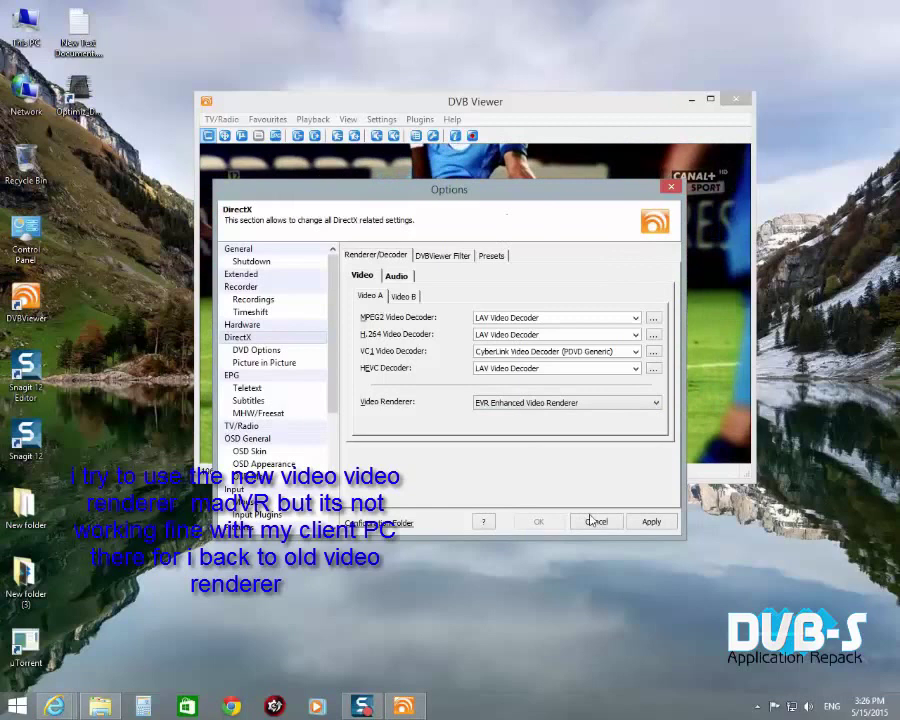
pyautogui.click(658, 521)
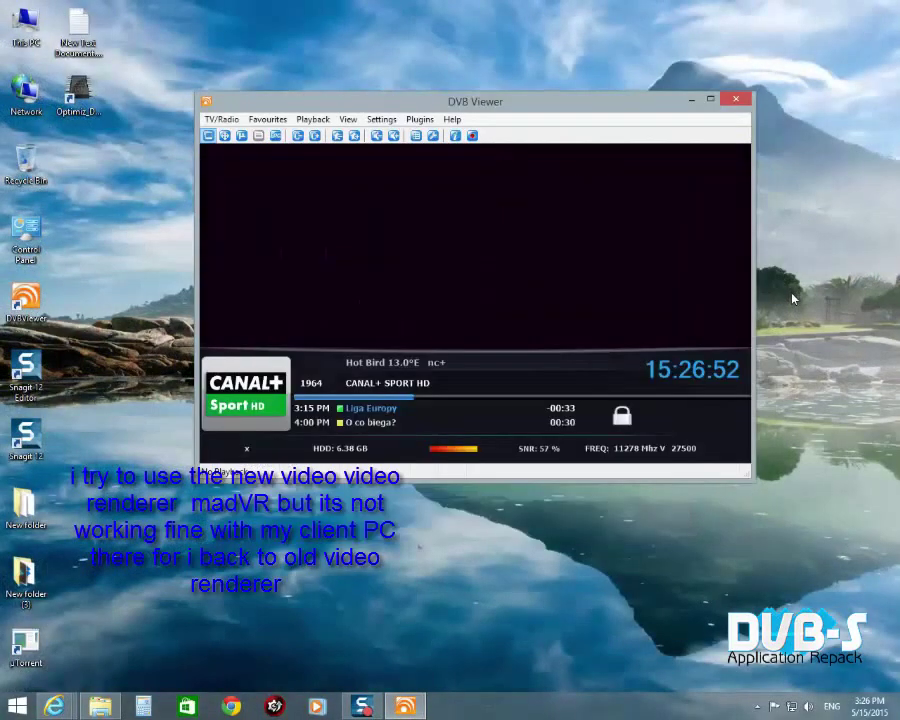
# Open the DVB Source (Standard) filter properties again under the EVR renderer and close them
pyautogui.click(385, 119)
pyautogui.moveTo(375, 152)
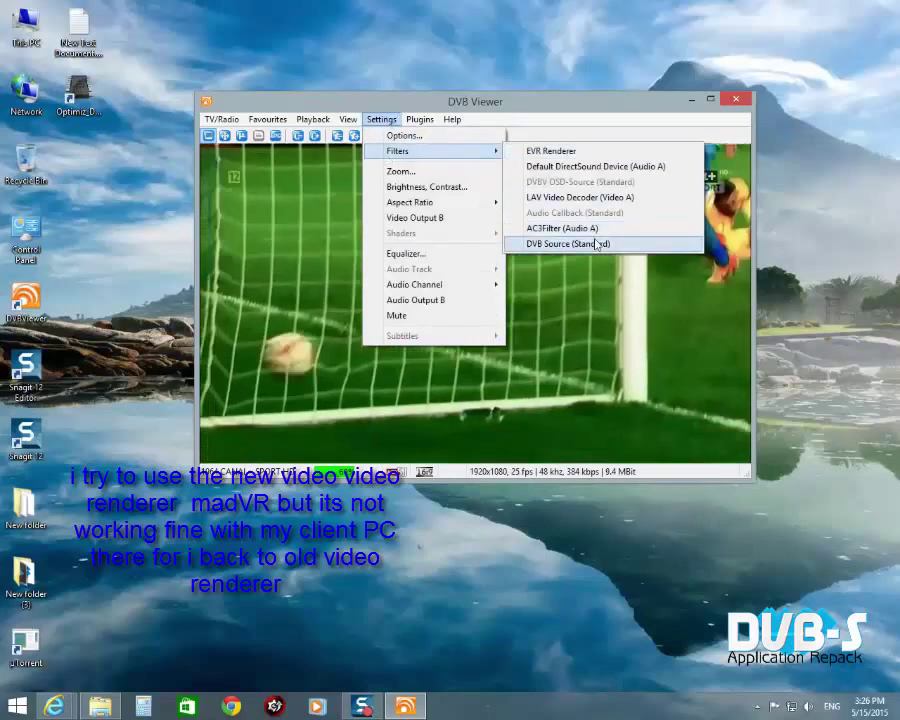
pyautogui.click(597, 244)
pyautogui.click(207, 432)
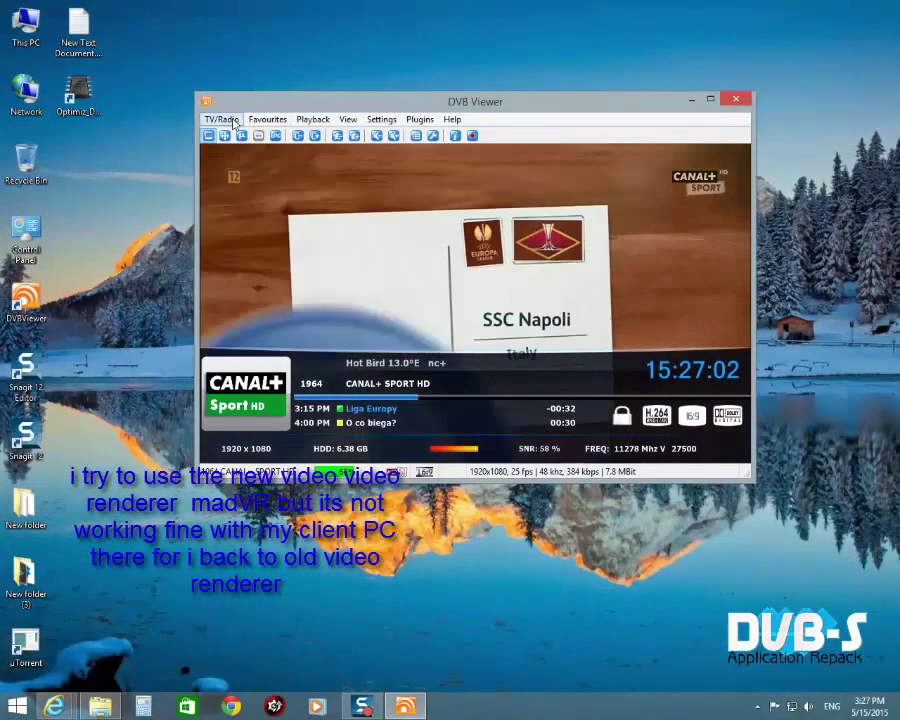
# Search the channel list for "bw", tune to bwtv, close the list, and turn the volume up
pyautogui.click(234, 121)
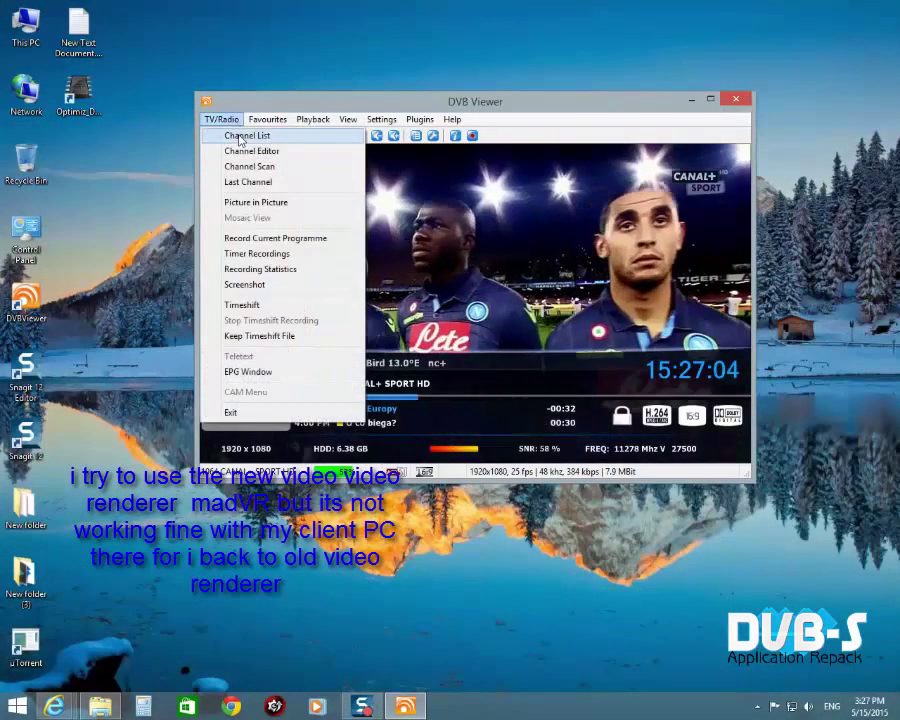
pyautogui.click(242, 137)
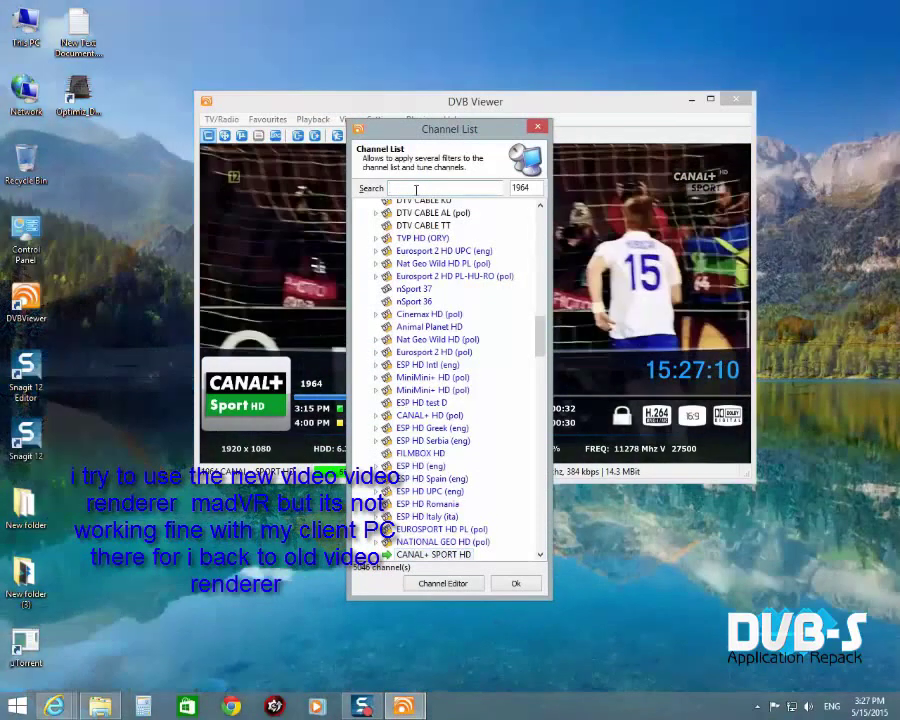
pyautogui.write('bw')
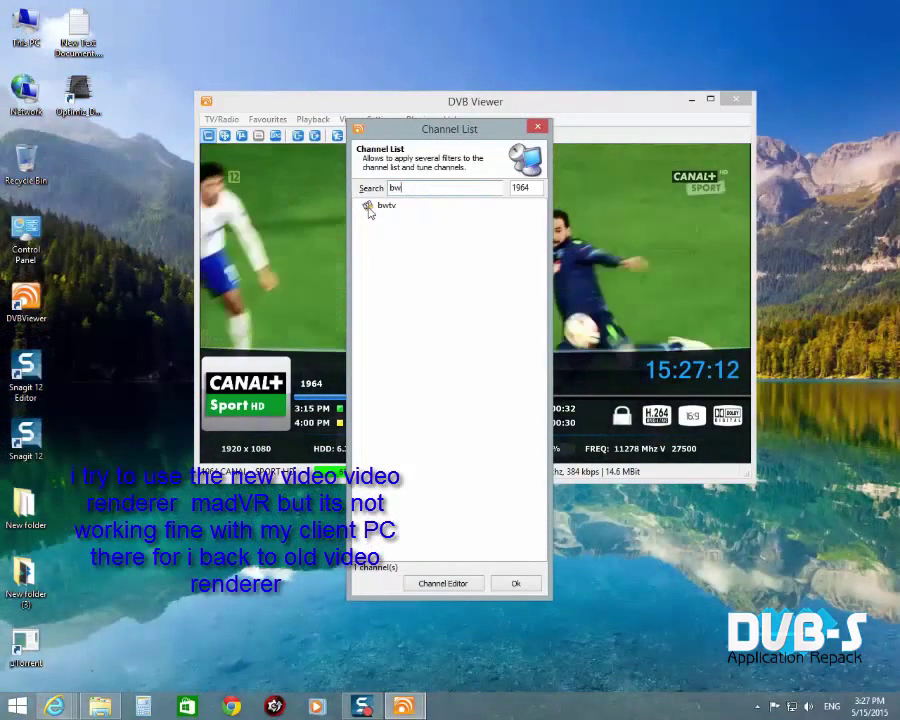
pyautogui.doubleClick(377, 206)
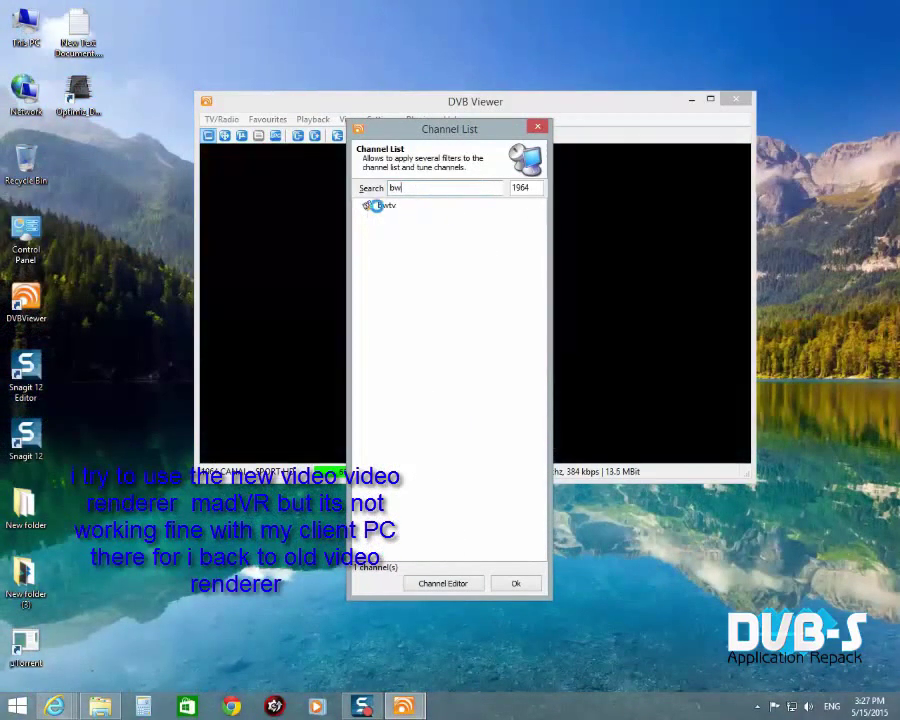
pyautogui.click(529, 586)
pyautogui.scroll(1, 393, 258)
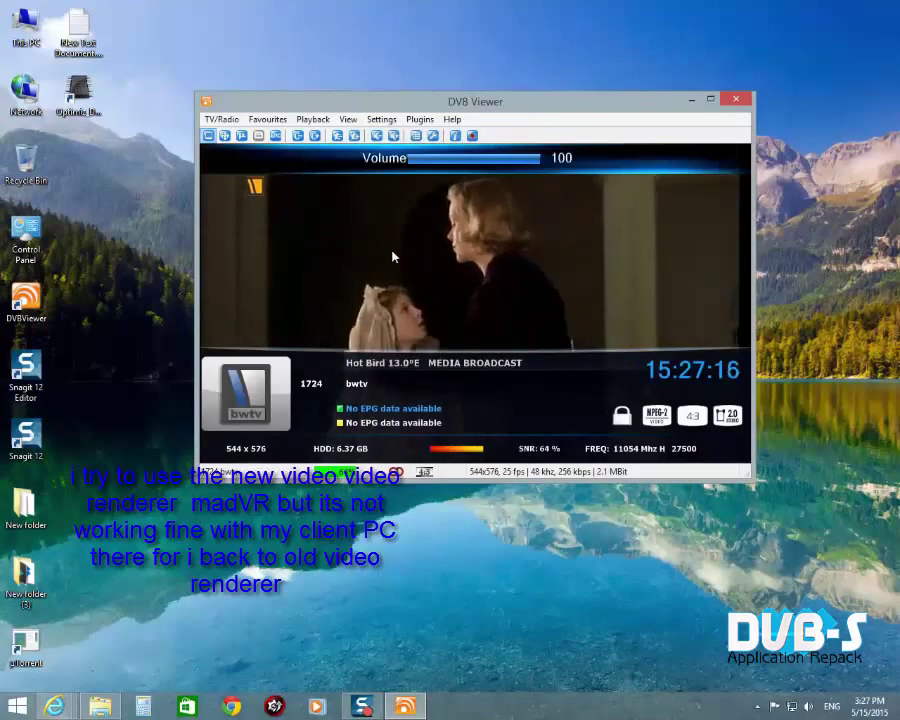
# Turn off the automatic download of news feeds in the News options
pyautogui.click(420, 119)
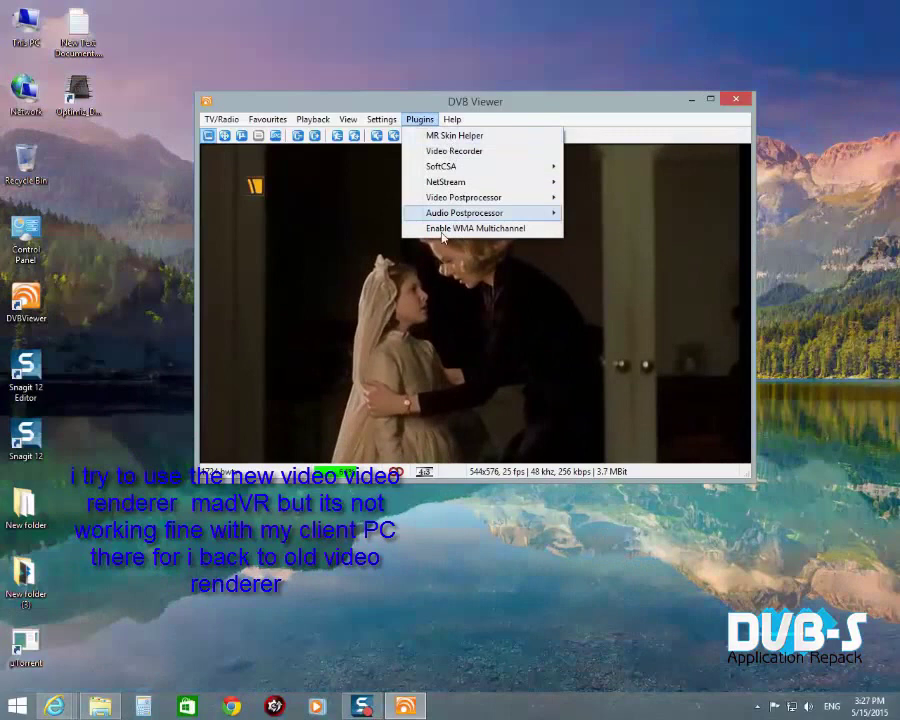
pyautogui.click(279, 137)
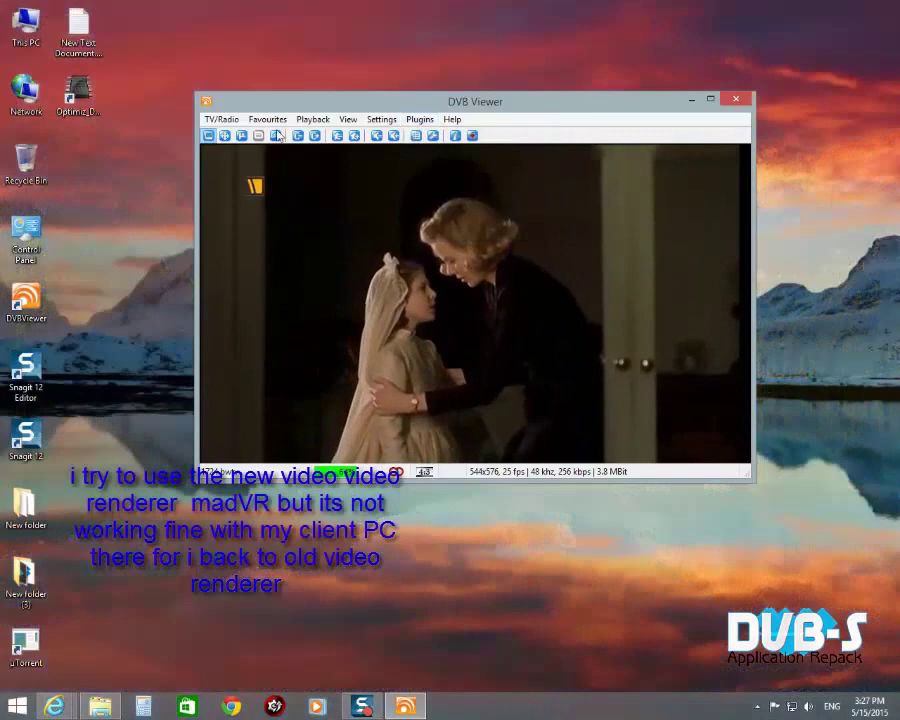
pyautogui.click(381, 120)
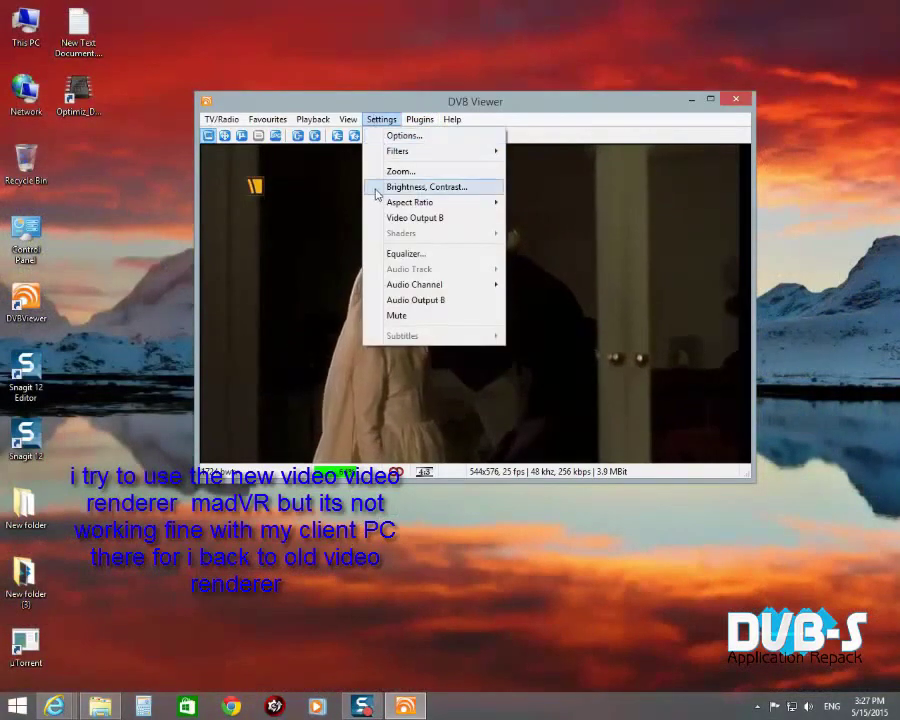
pyautogui.click(389, 140)
pyautogui.scroll(-5, 323, 362)
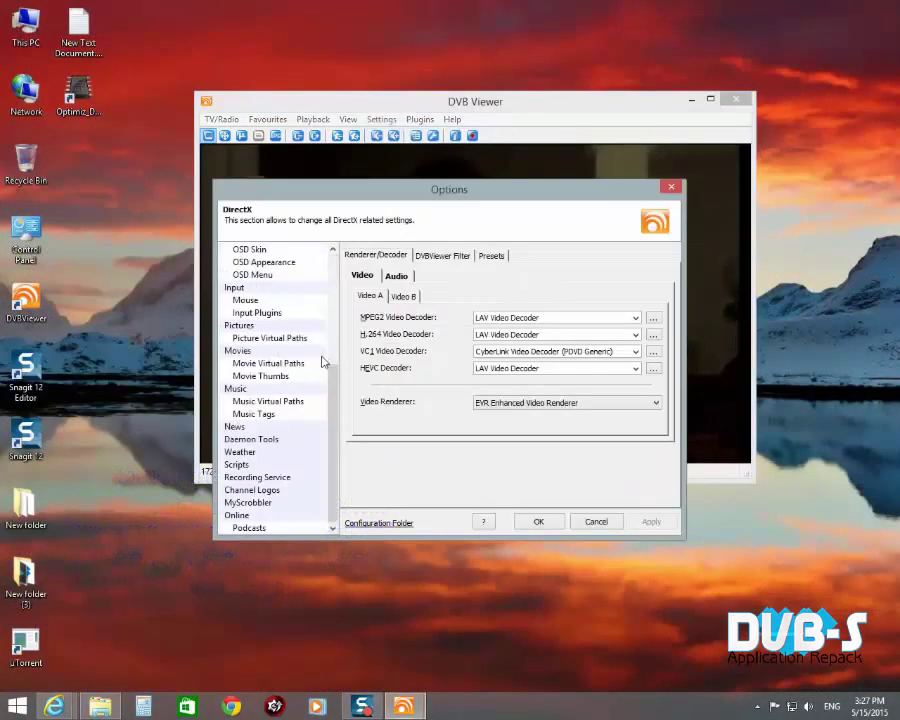
pyautogui.click(236, 427)
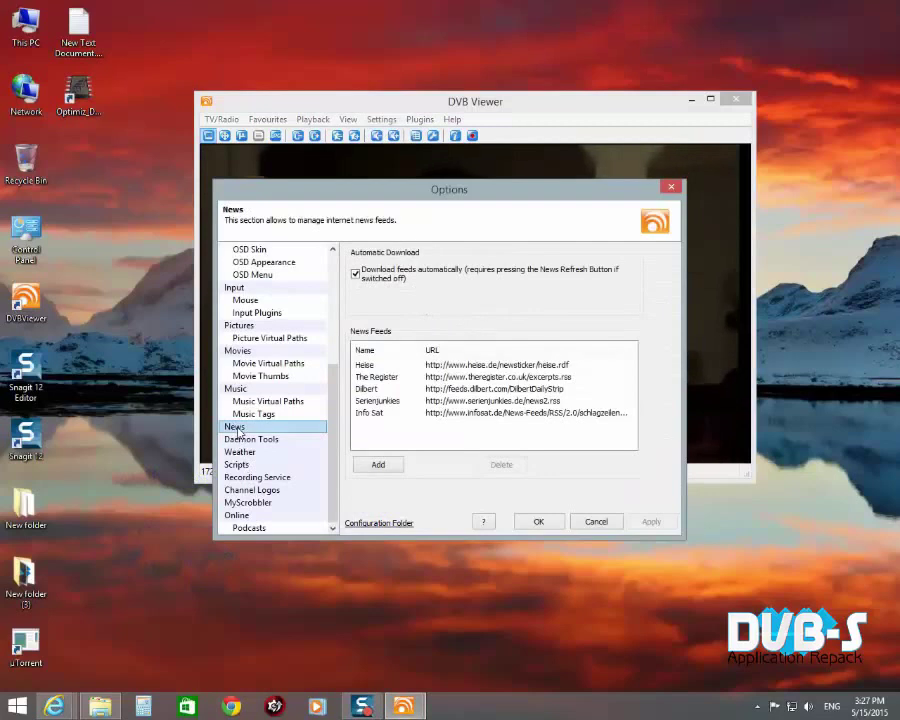
pyautogui.click(356, 273)
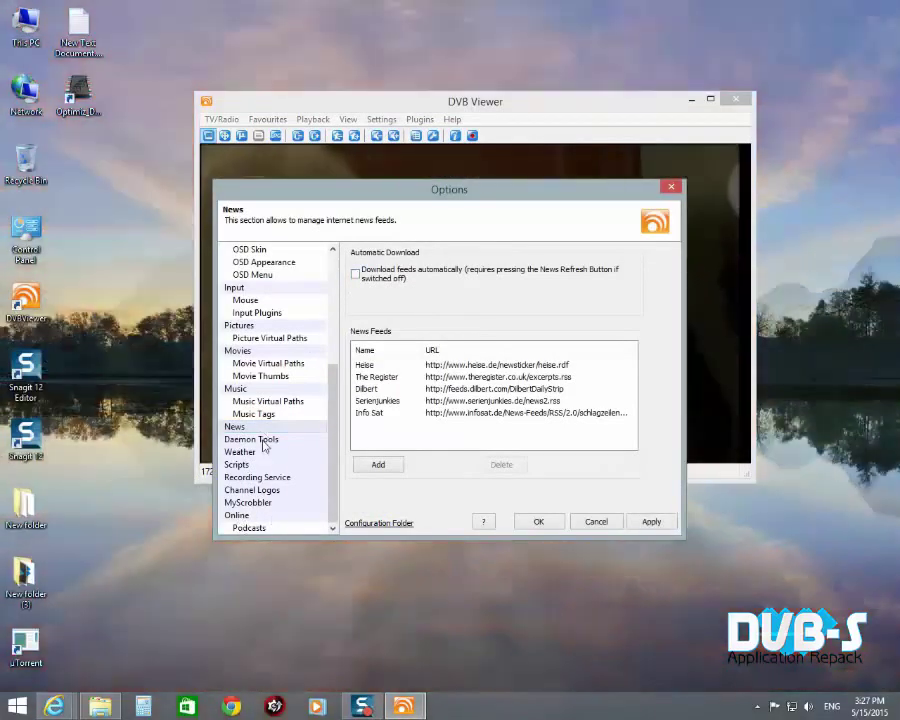
# Review the Weather, Scripts and Recording Service option pages and close the options
pyautogui.click(249, 455)
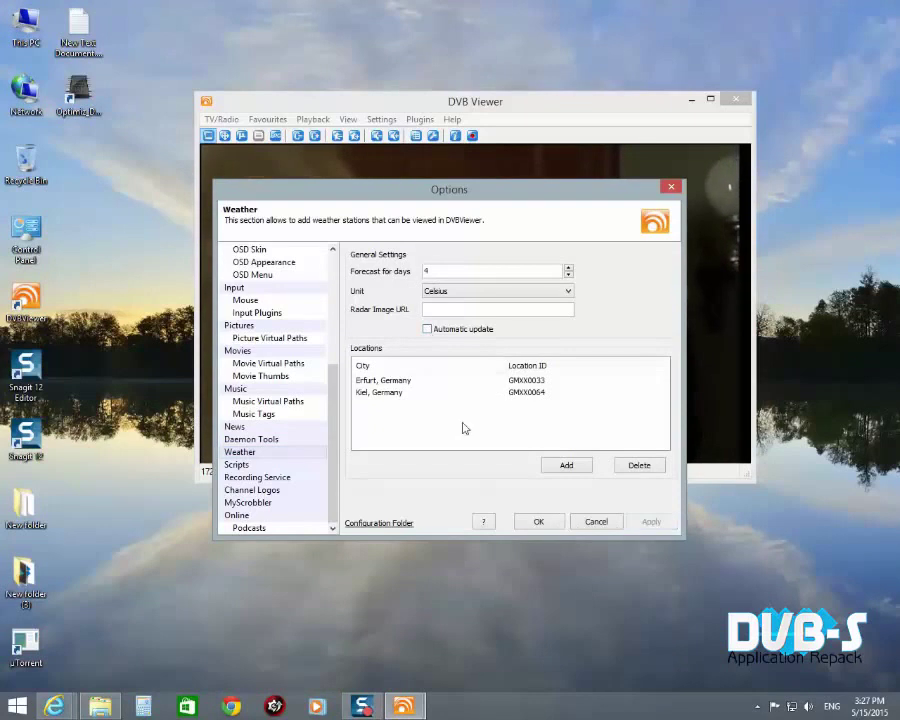
pyautogui.press('Down')
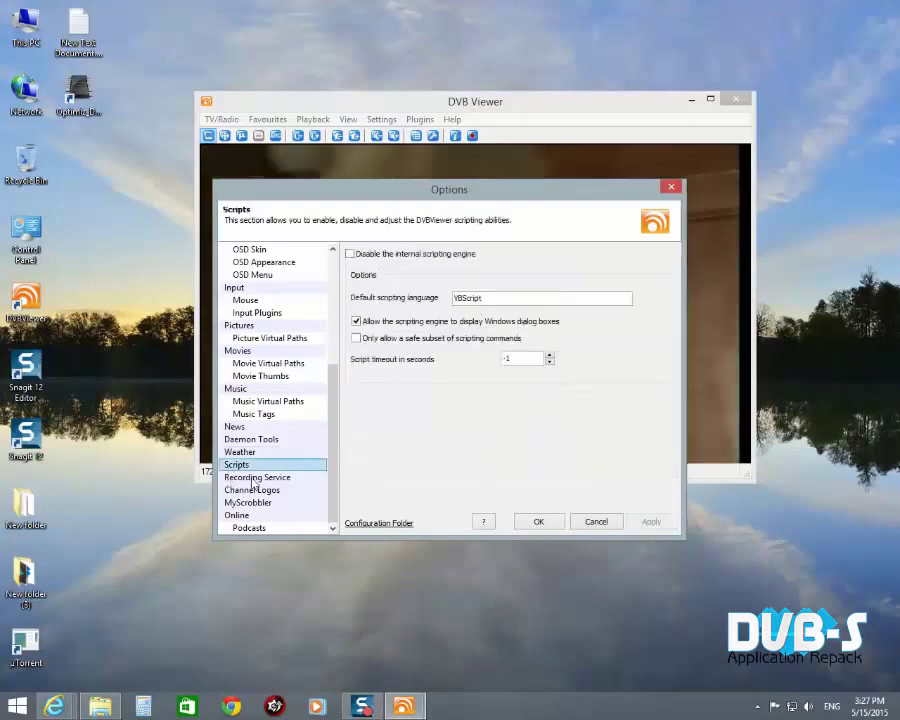
pyautogui.press('Down')
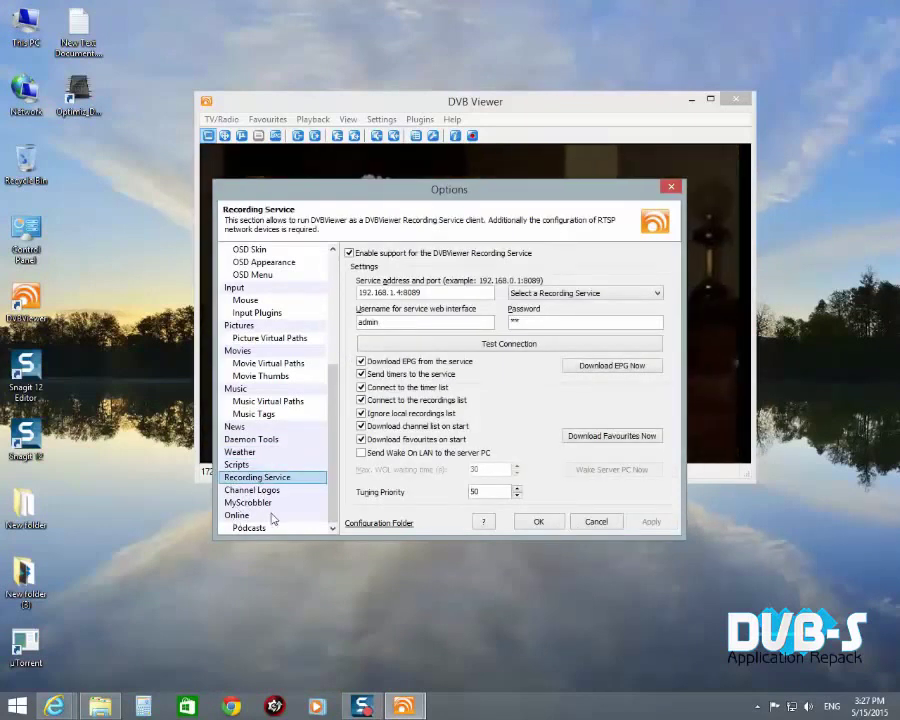
pyautogui.click(272, 516)
pyautogui.click(612, 522)
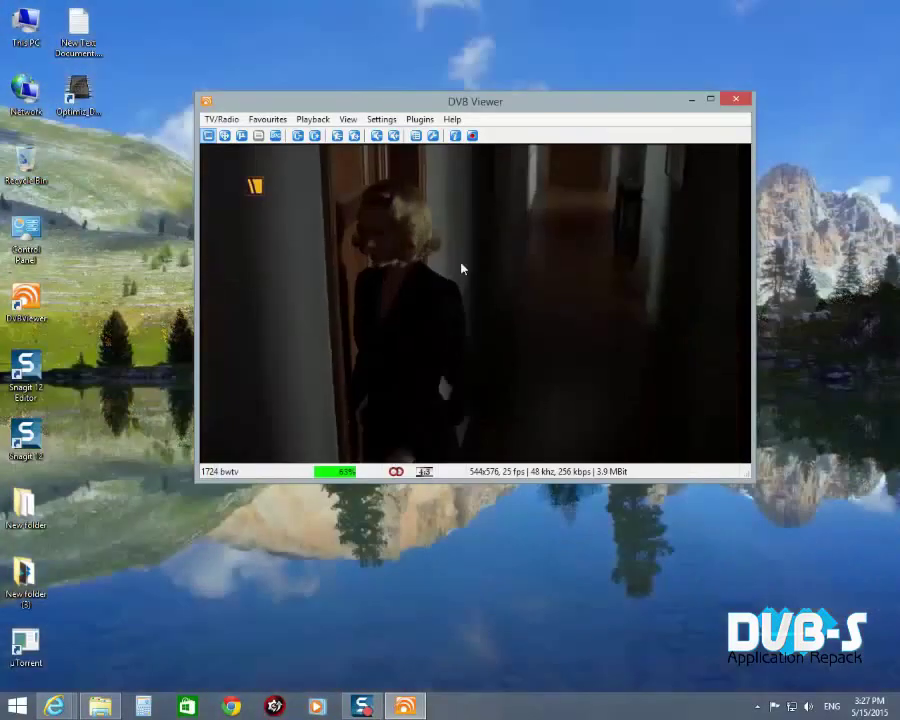
# Open the on-screen menu, browse the Online section from Youtube to HiDef, and return to the menu
pyautogui.hotkey('ctrl', 'm')
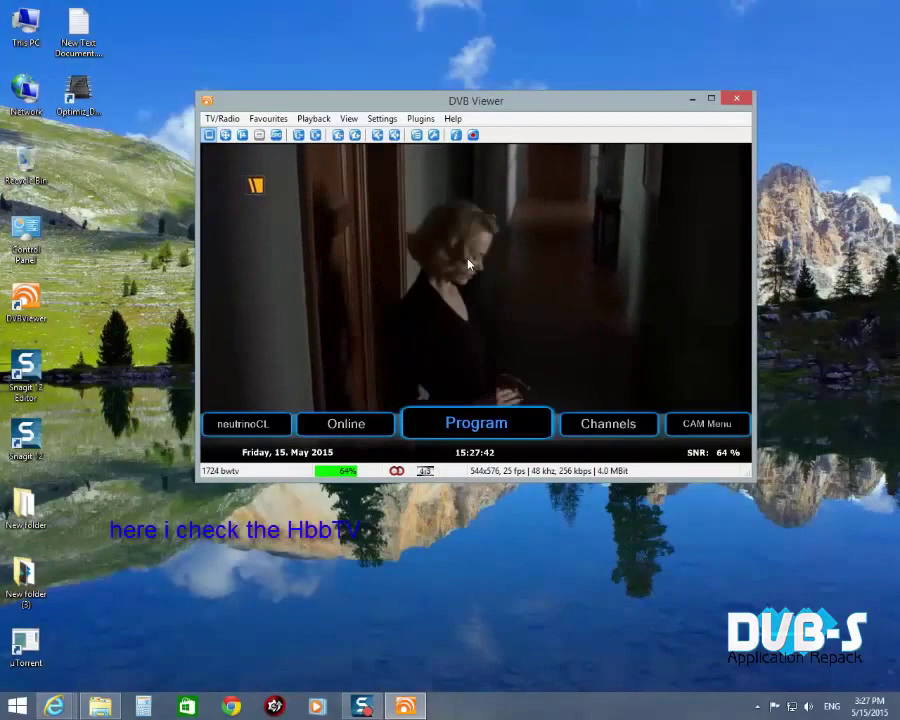
pyautogui.press('Right')
pyautogui.press('Left')
pyautogui.press('Left')
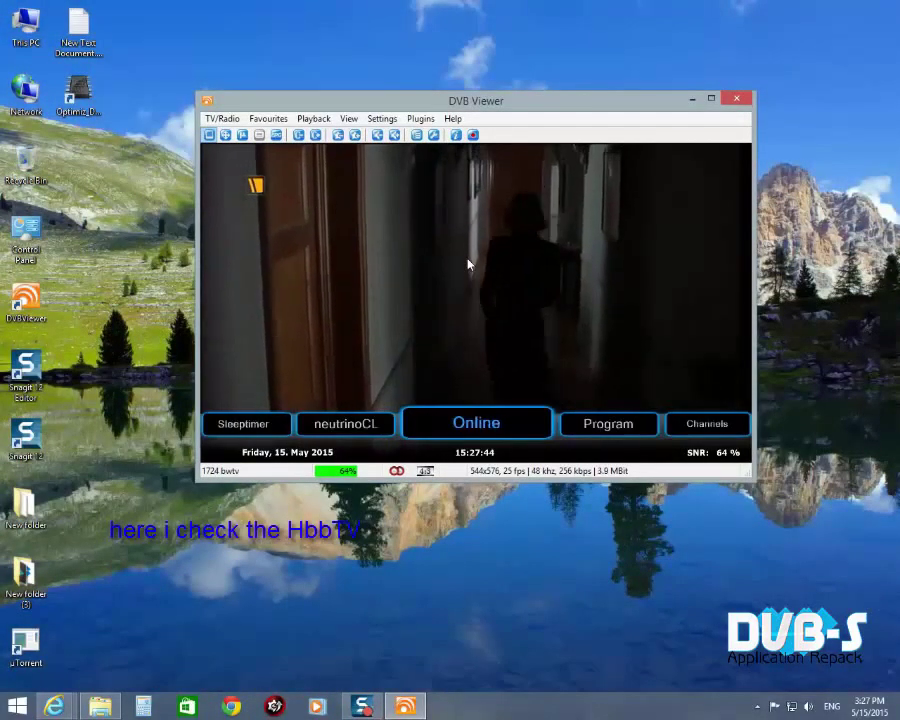
pyautogui.press('Return')
pyautogui.press('Down')
pyautogui.press('Down')
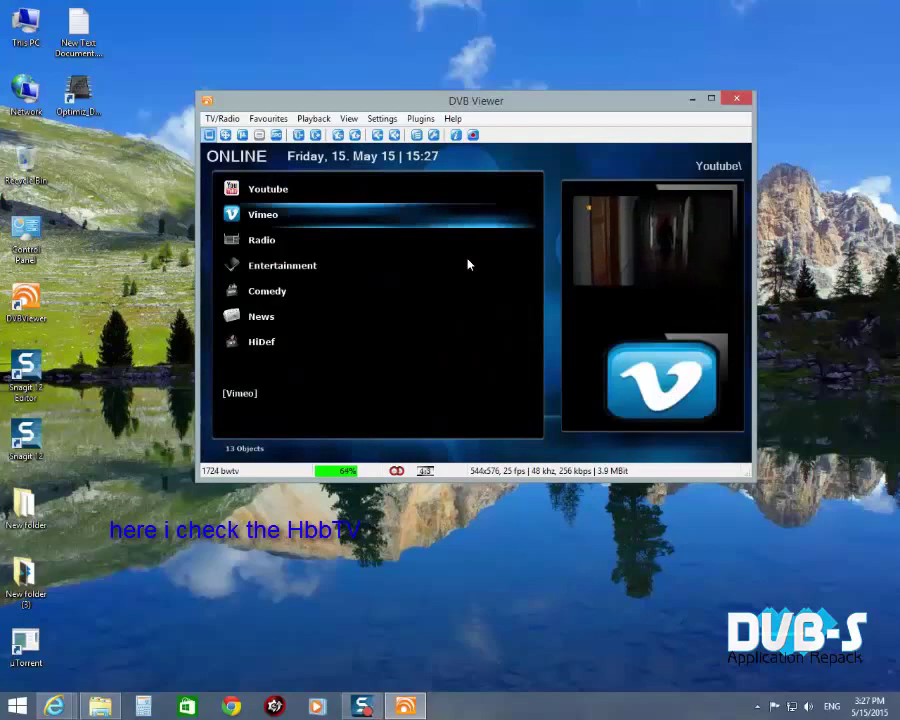
pyautogui.press('Down')
pyautogui.press('Down')
pyautogui.press('Down')
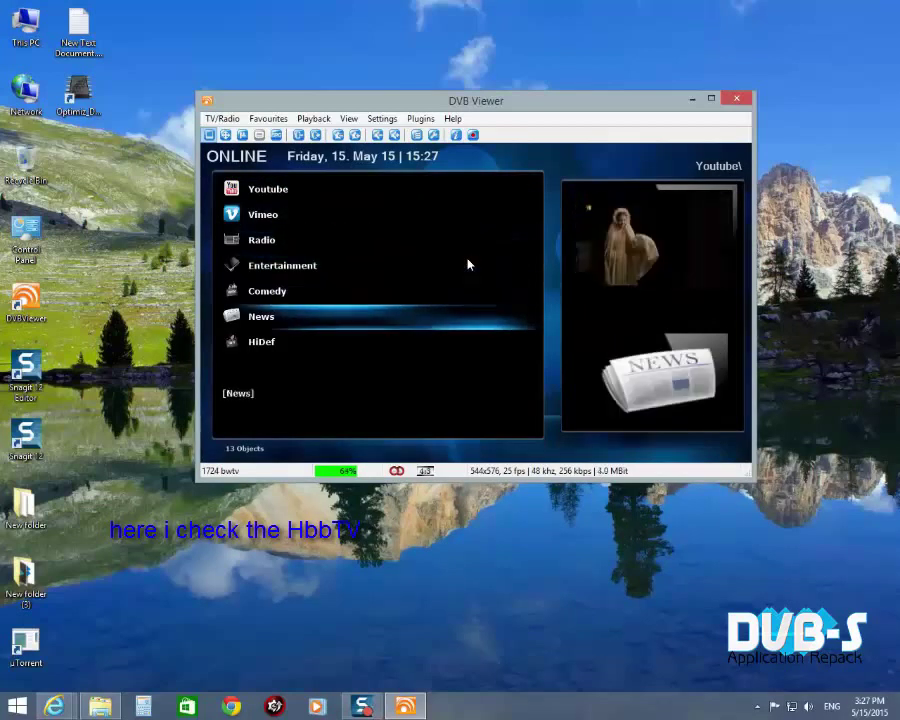
pyautogui.press('Down')
pyautogui.press('Escape')
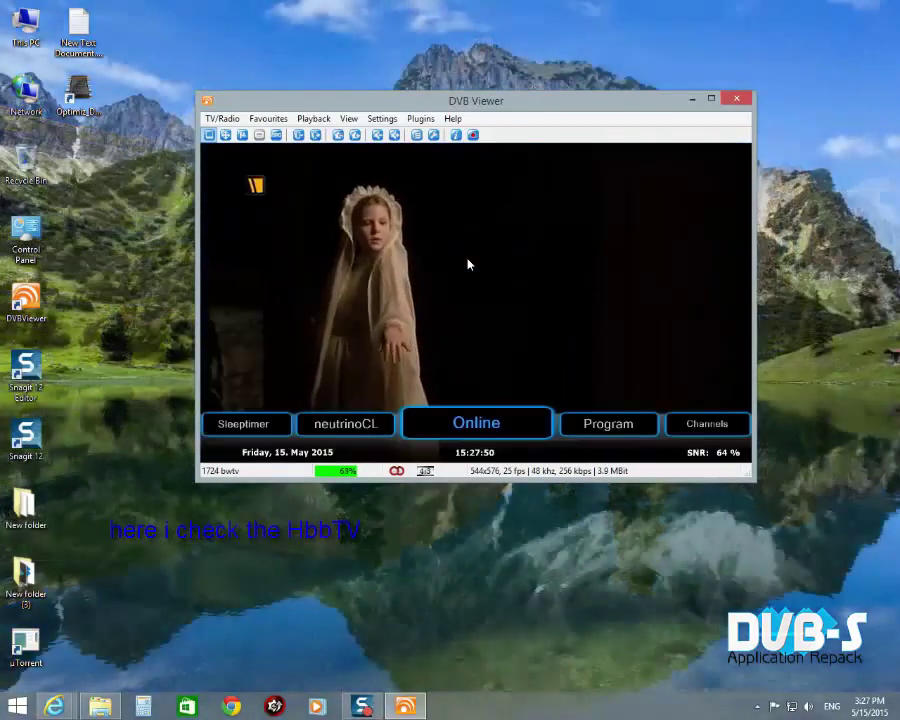
# Open HbbTV Browser from the on-screen menu and go back to the menu
pyautogui.press('Left')
pyautogui.press('Left')
pyautogui.press('Left')
pyautogui.press('Left')
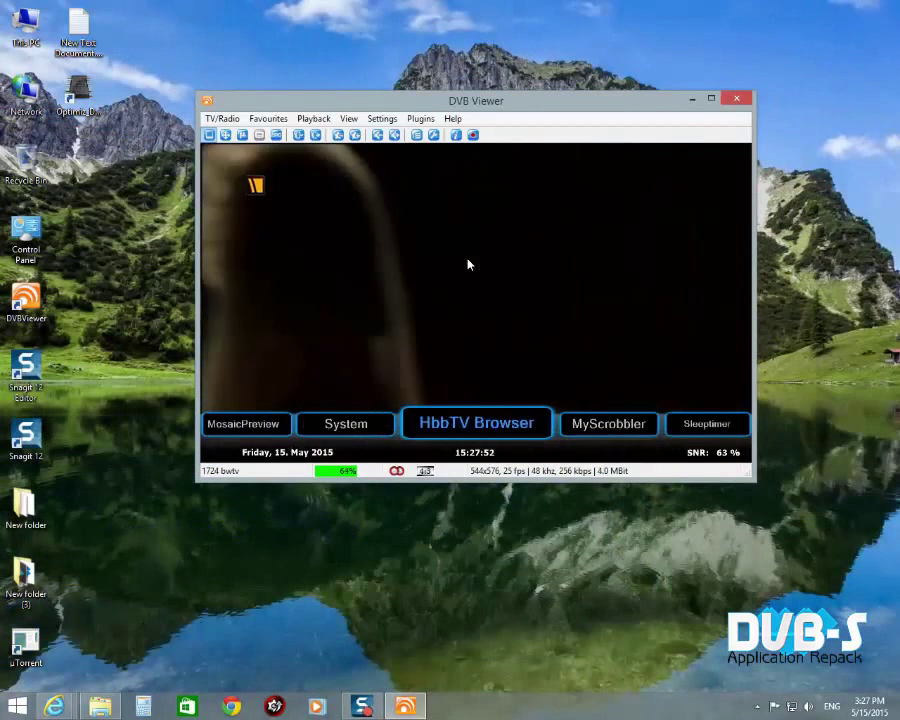
pyautogui.press('Return')
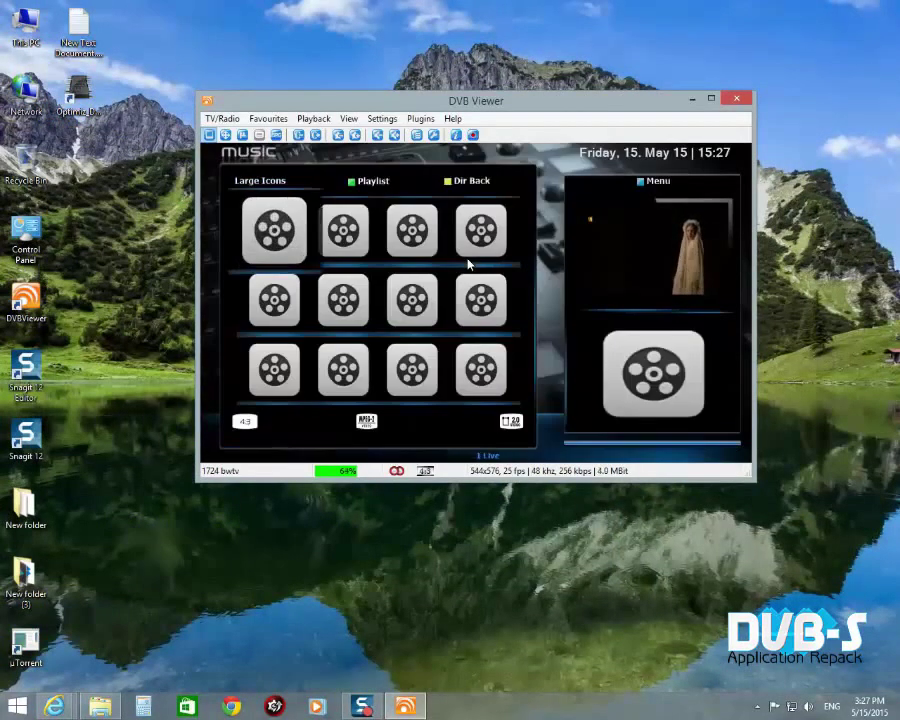
pyautogui.press('Escape')
# Open HbbTV from the on-screen menu and load the HTTV Portal
pyautogui.press('Left')
pyautogui.press('Left')
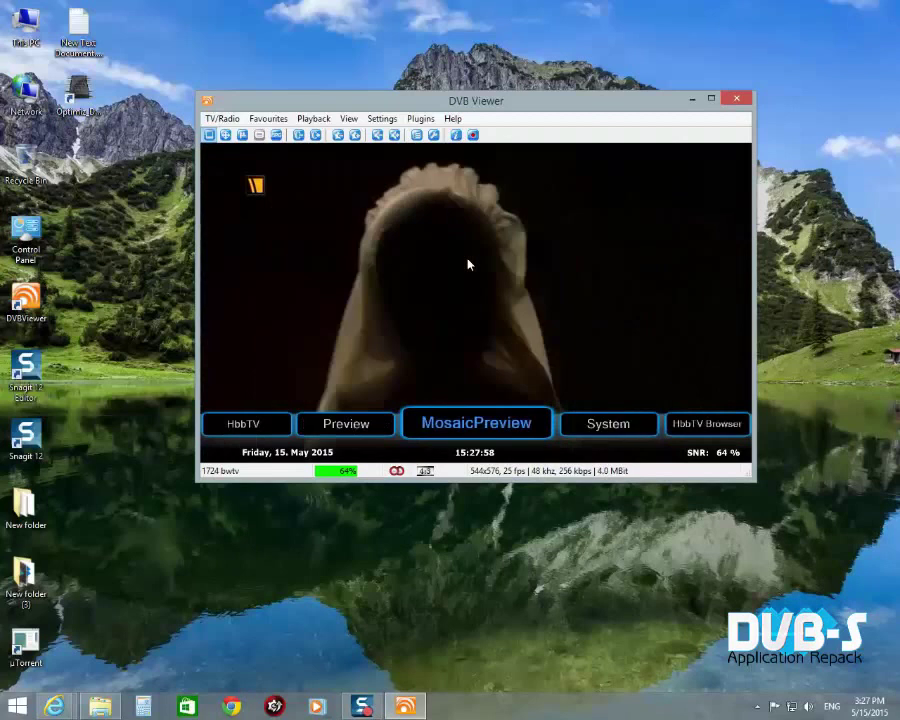
pyautogui.press('Left')
pyautogui.press('Left')
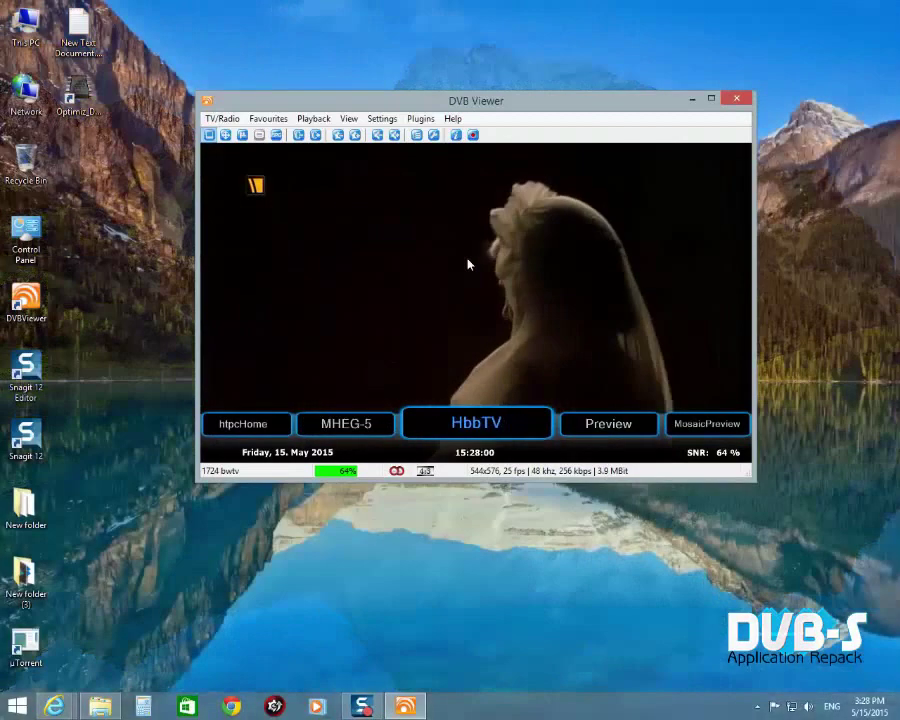
pyautogui.press('Return')
pyautogui.press('Down')
pyautogui.press('Down')
pyautogui.press('Down')
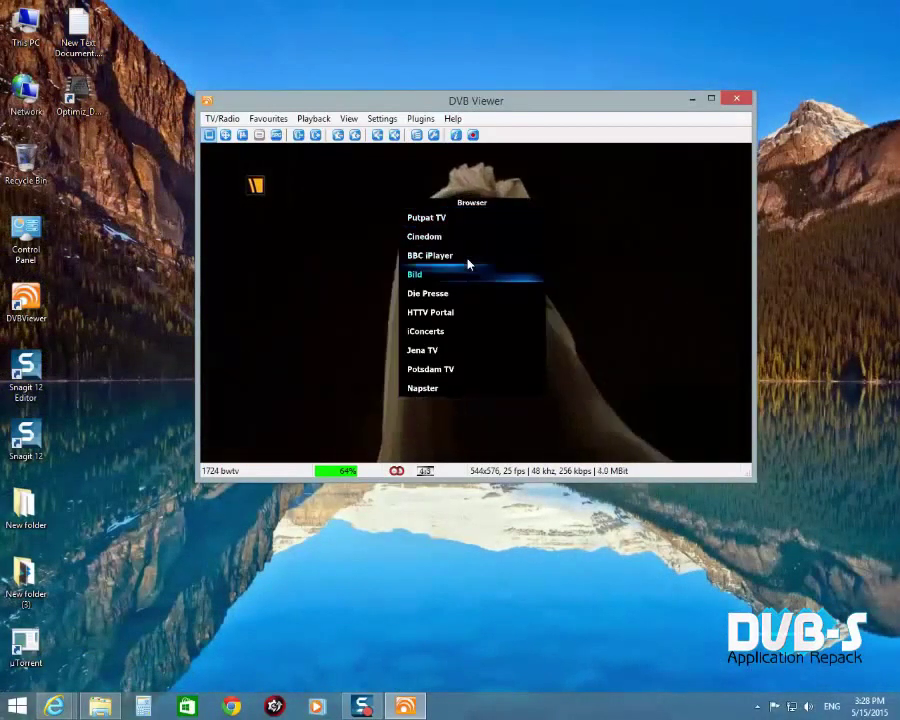
pyautogui.press('Down')
pyautogui.press('Down')
pyautogui.press('Return')
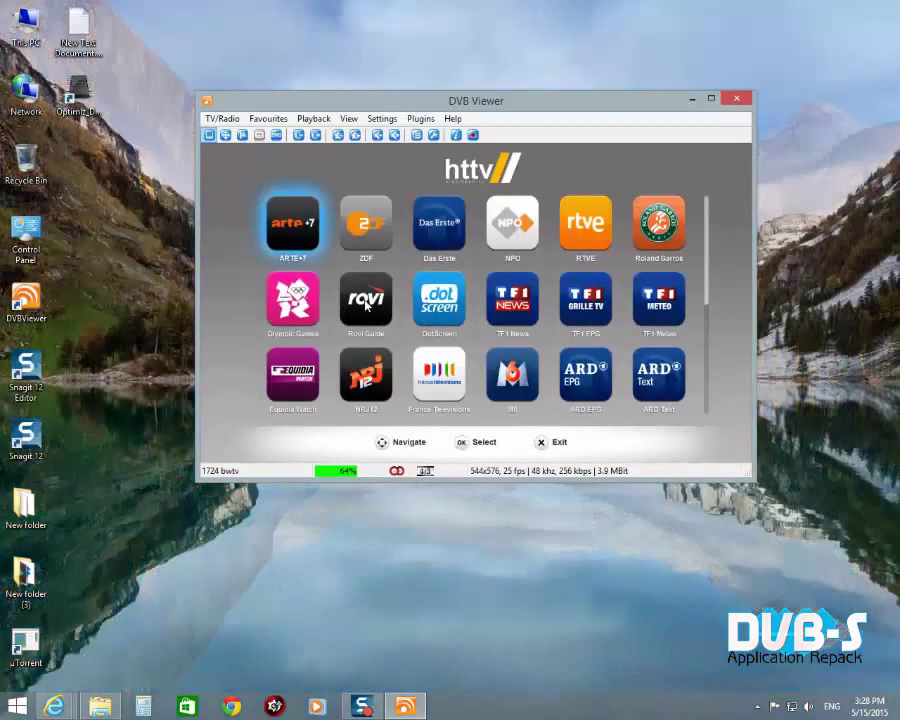
# Open TF1 News in the HTTV portal, view an article in the Politique category, and exit HbbTV
pyautogui.scroll(-3, 620, 307)
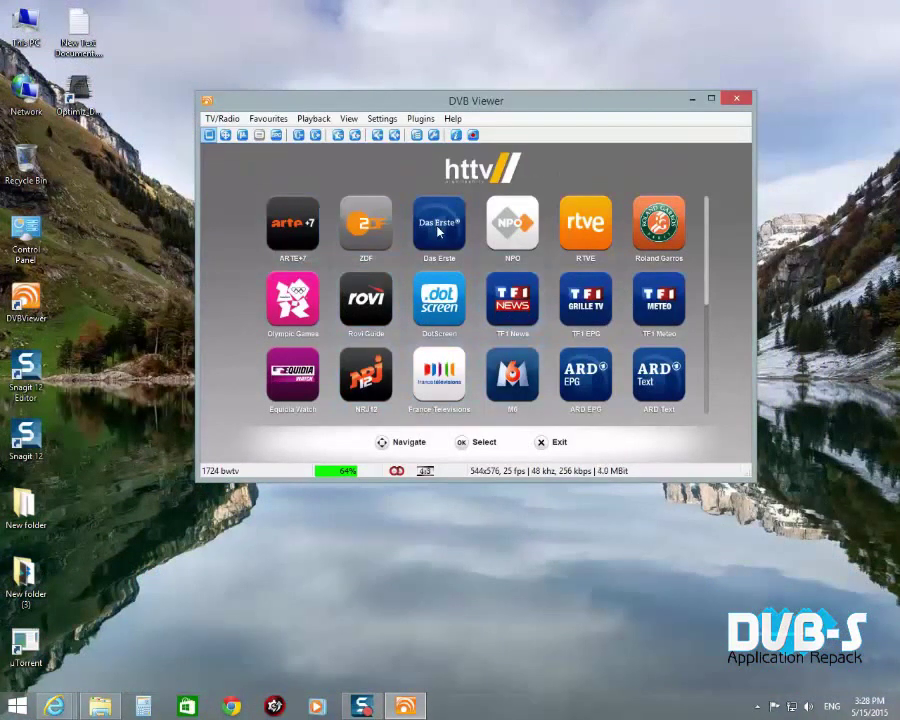
pyautogui.press('Return')
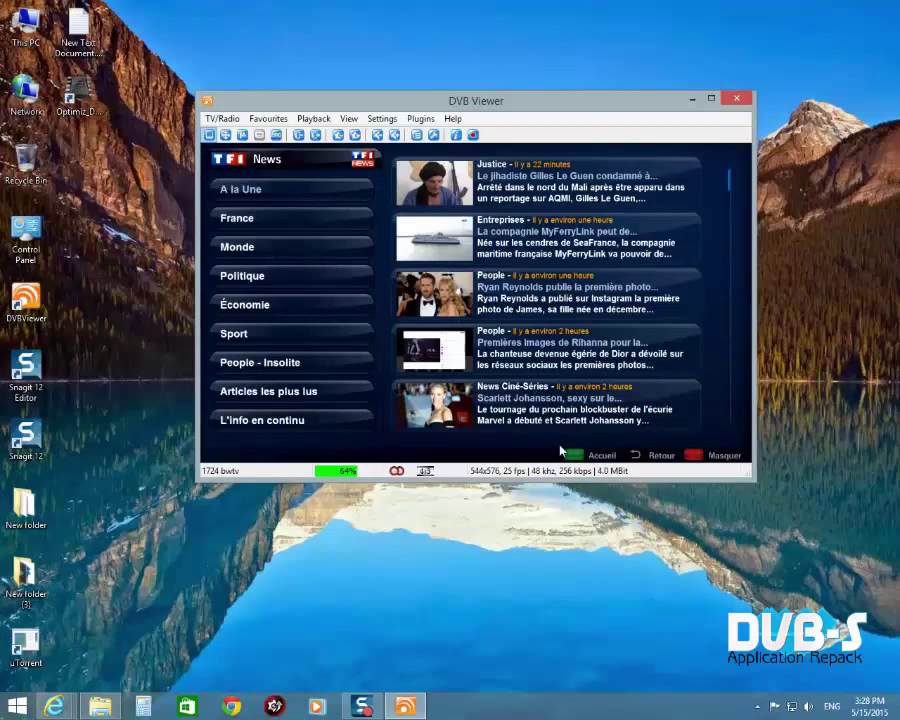
pyautogui.click(246, 282)
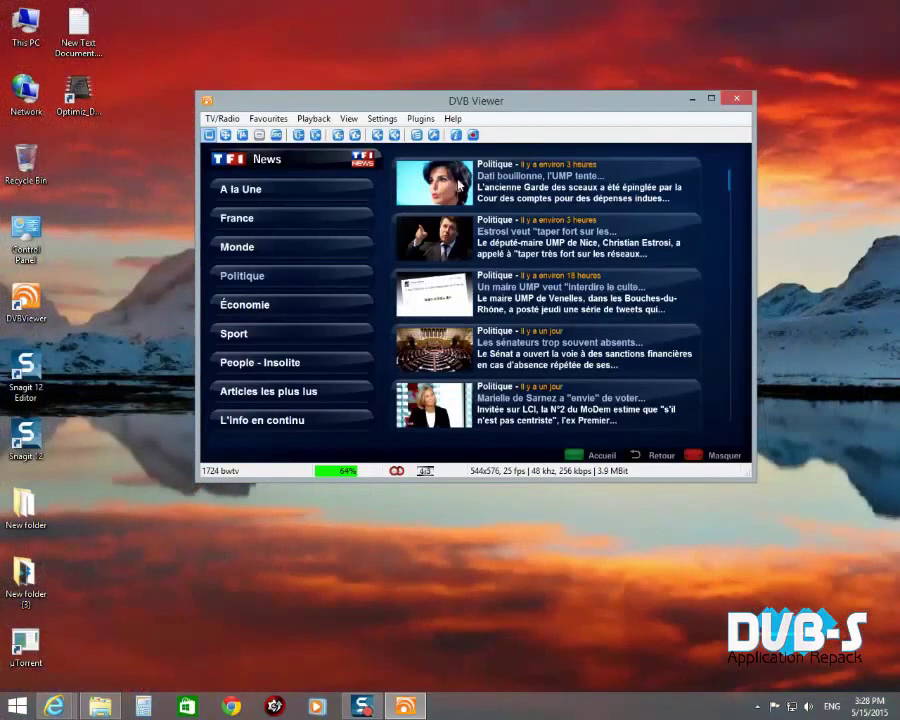
pyautogui.doubleClick(459, 182)
pyautogui.doubleClick(470, 185)
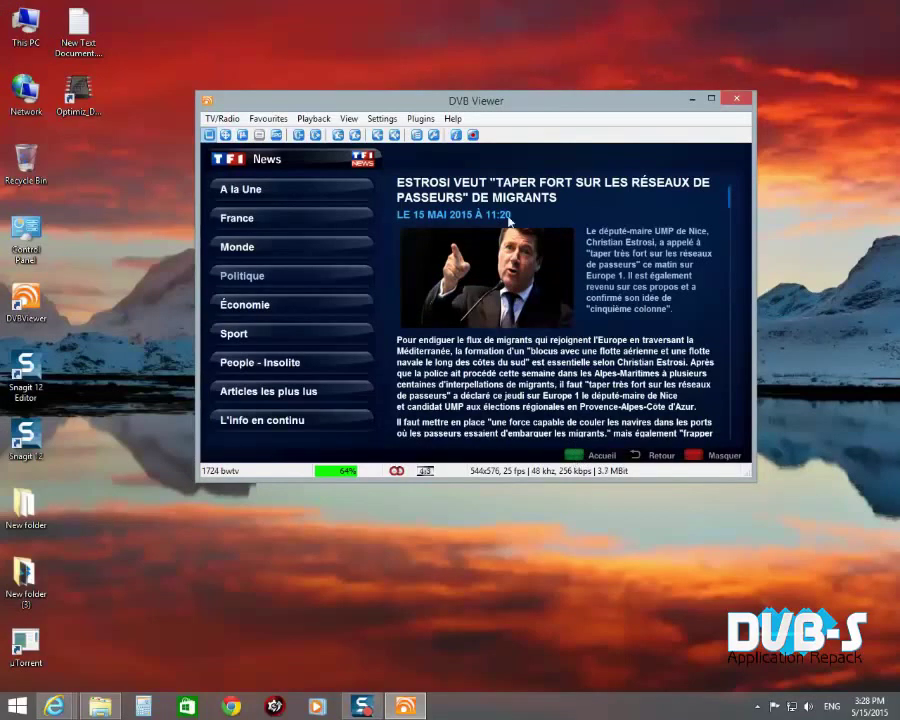
pyautogui.press('Escape')
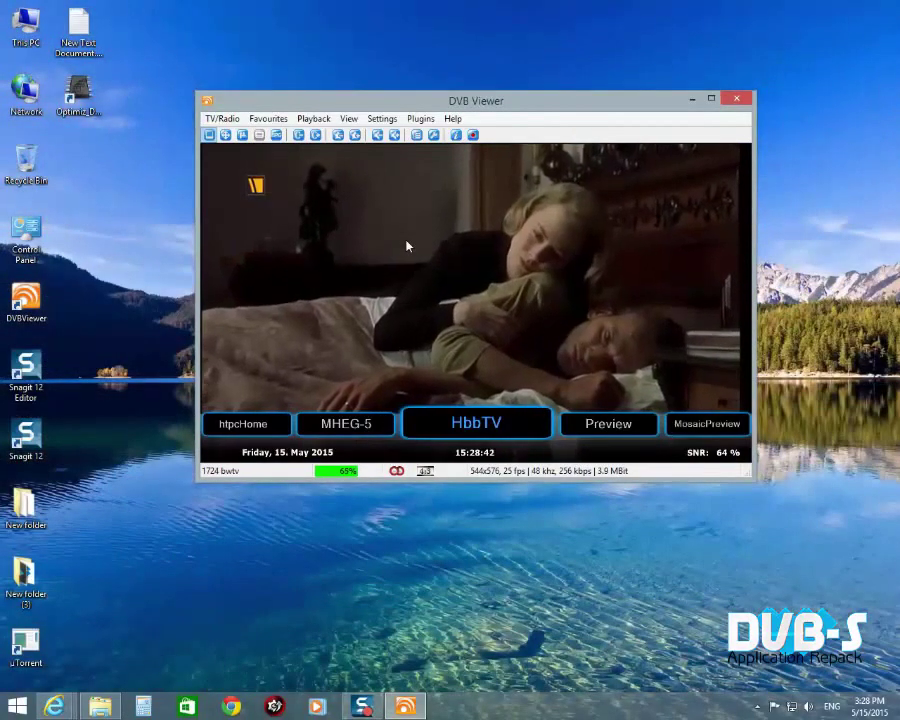
# Browse the on-screen menu entries from HbbTV past What's now and close the menu
pyautogui.press('Right')
pyautogui.press('Left')
pyautogui.press('Left')
pyautogui.press('Left')
pyautogui.press('Left')
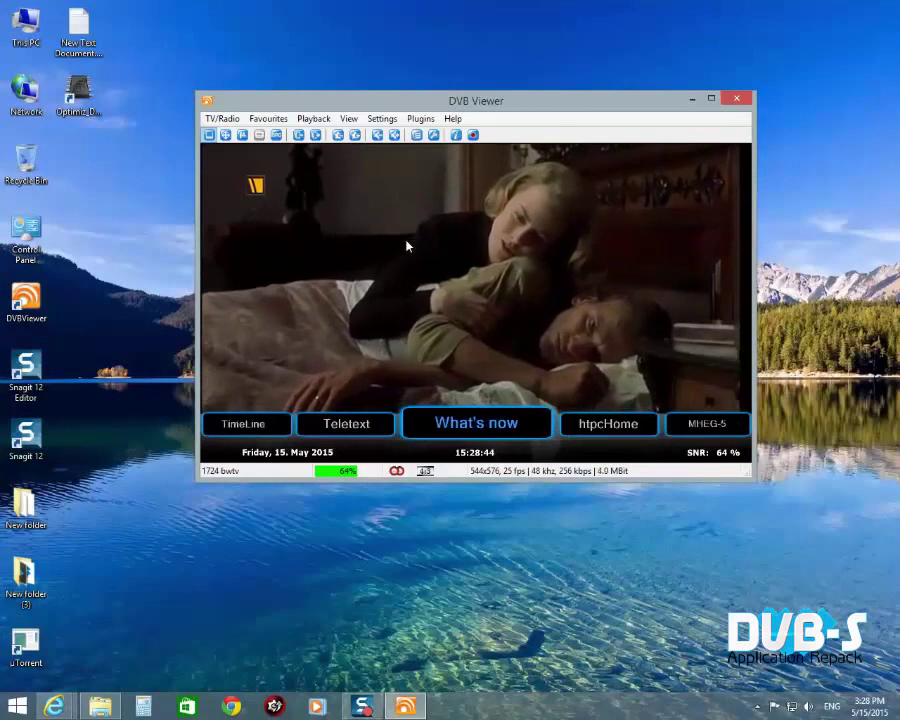
pyautogui.press('Left')
pyautogui.press('Left')
pyautogui.press('Left')
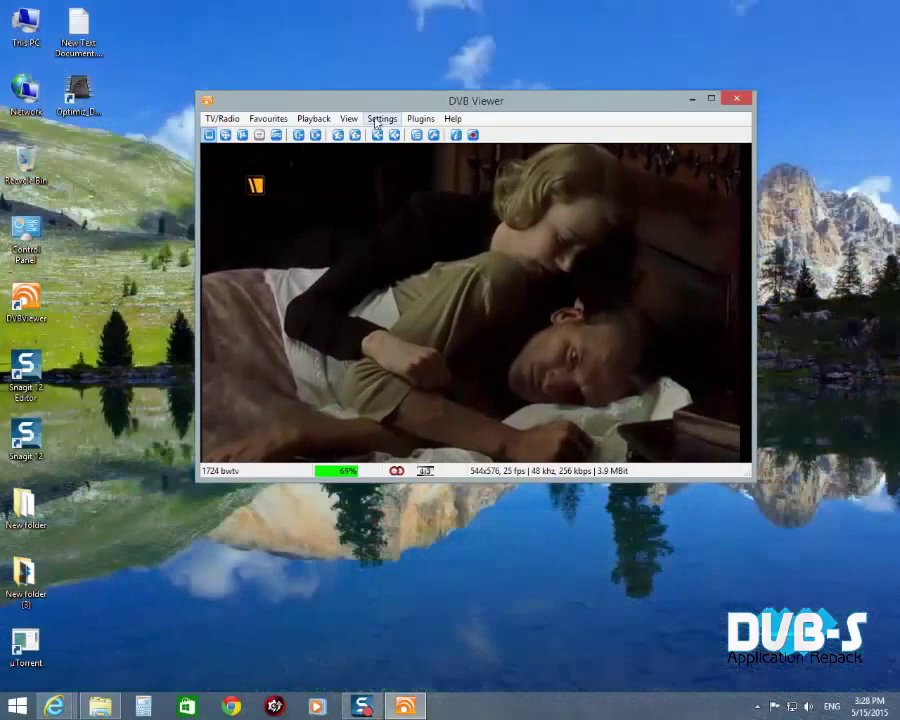
# Change the OSD skin to X-Skin Black Glass MOD and apply it
pyautogui.click(382, 119)
pyautogui.click(385, 134)
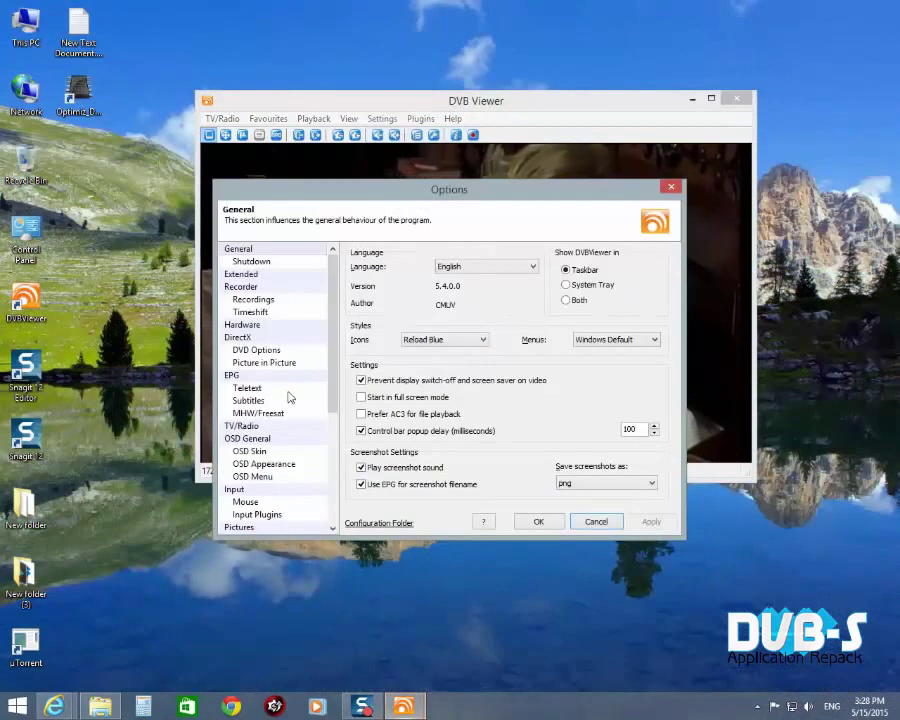
pyautogui.click(251, 451)
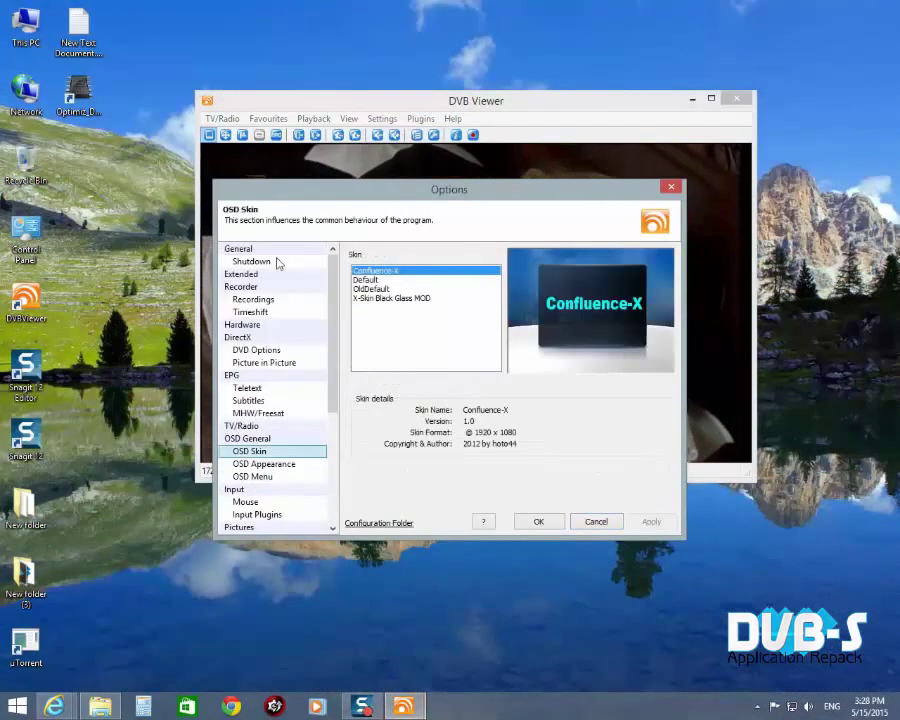
pyautogui.click(410, 299)
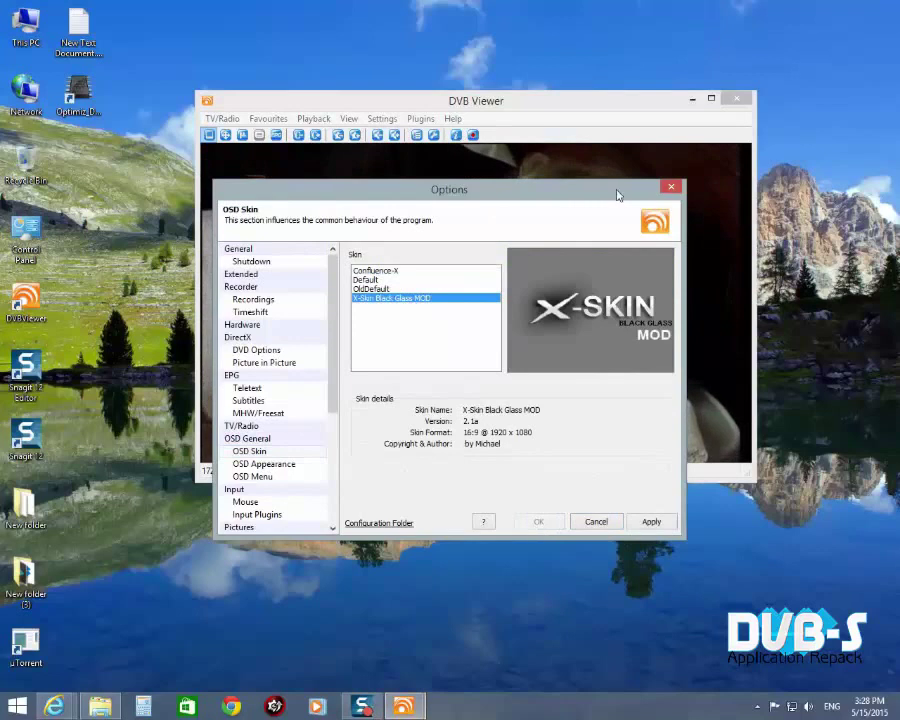
pyautogui.rightClick(822, 222)
pyautogui.click(743, 257)
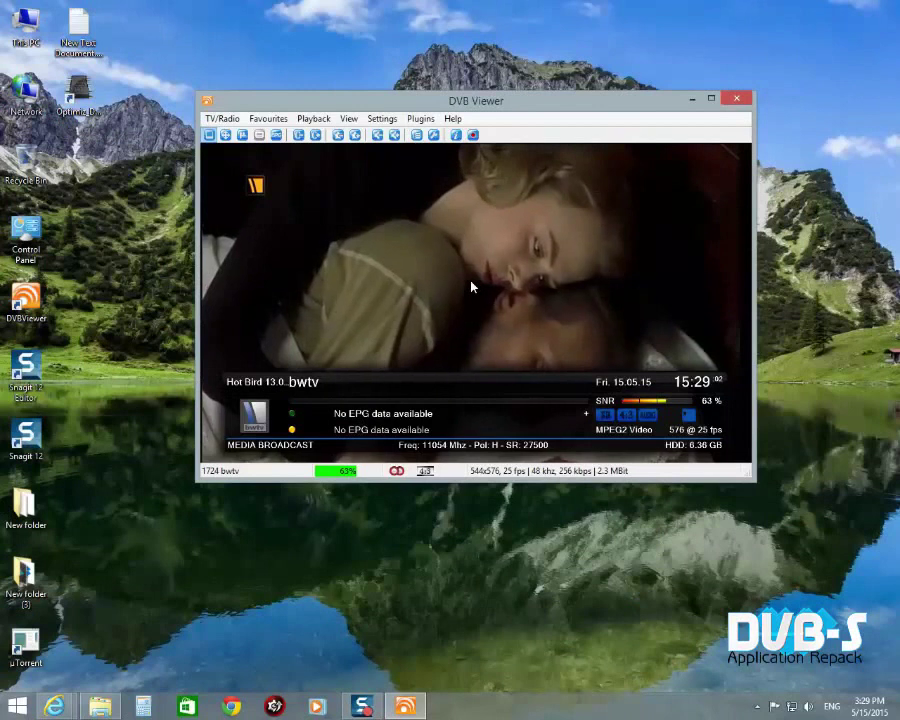
# Open the Online section from the on-screen menu and enter the Comedy folder
pyautogui.scroll(2, 420, 284)
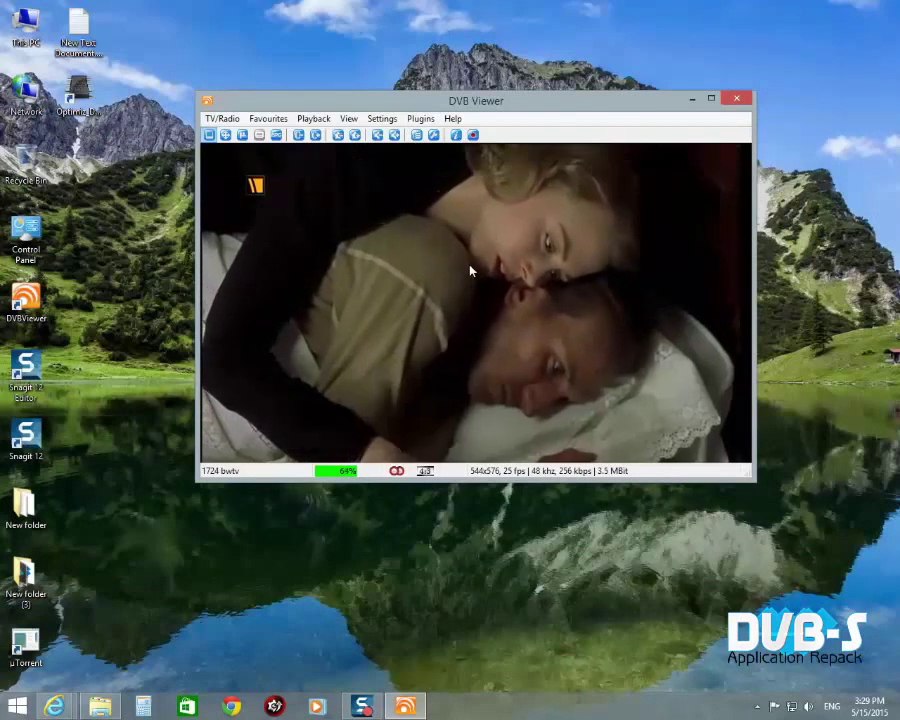
pyautogui.hotkey('ctrl', 'm')
pyautogui.press('Down')
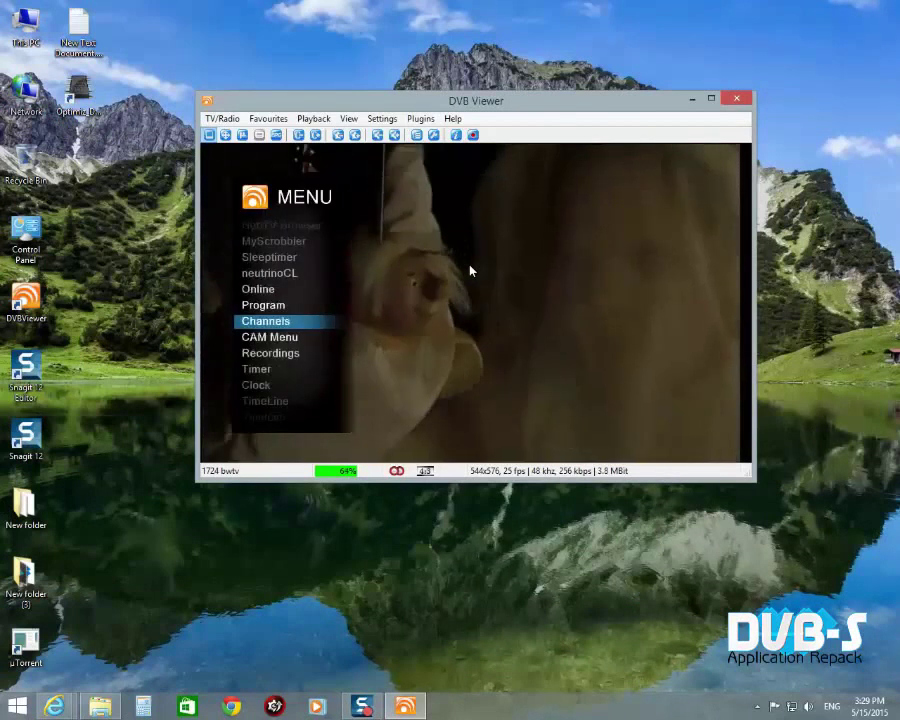
pyautogui.press('Up')
pyautogui.press('Up')
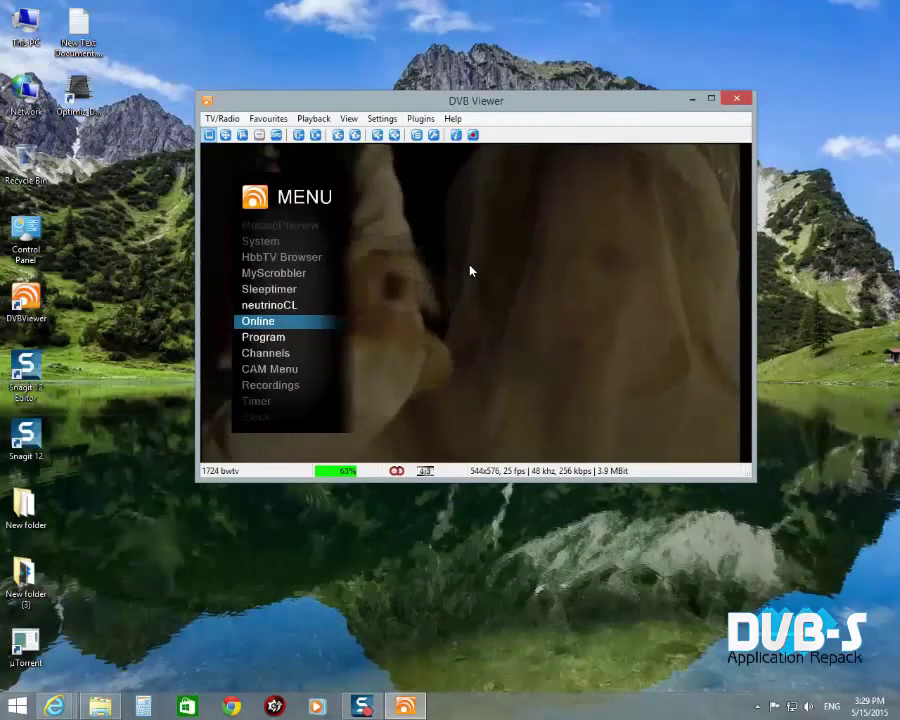
pyautogui.press('Return')
pyautogui.press('Right')
pyautogui.press('Right')
pyautogui.press('Right')
pyautogui.press('Right')
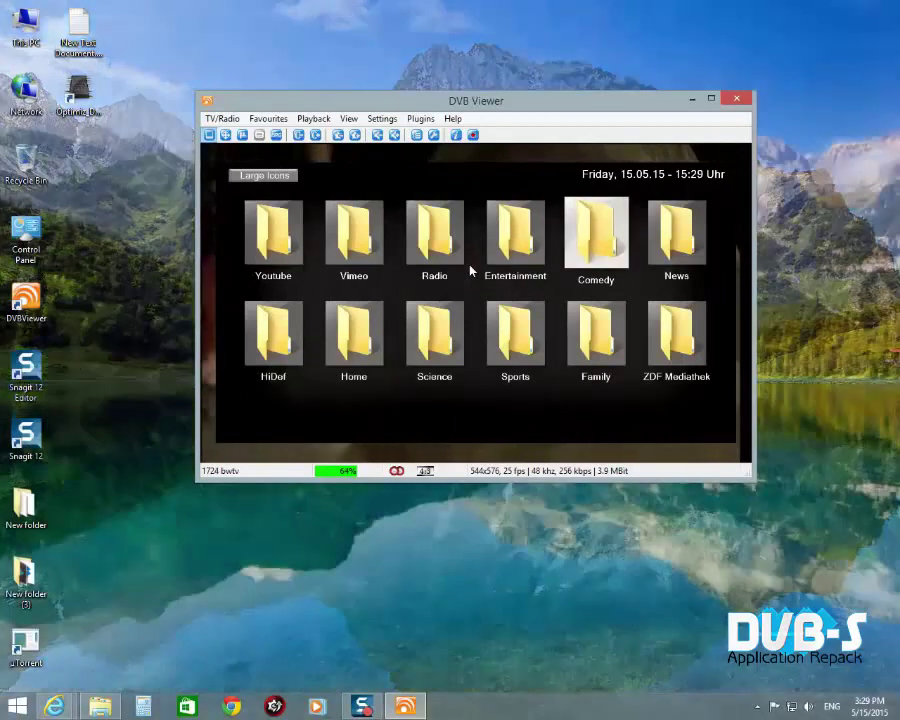
pyautogui.press('Return')
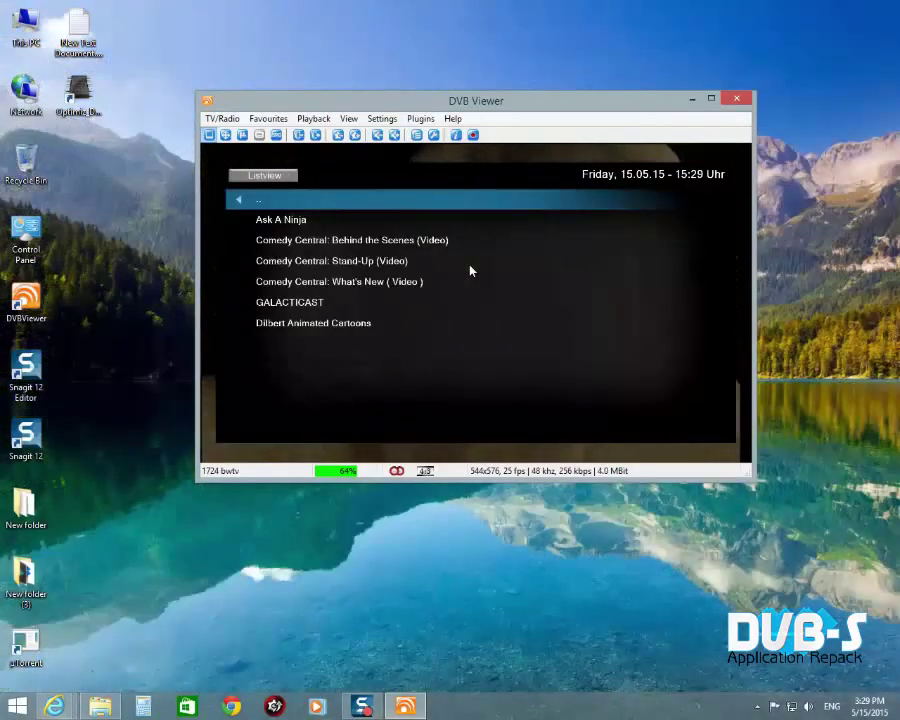
# Browse the Comedy feeds, try the Comedy Central: Behind the Scenes (Video) feed, and return to the feed list
pyautogui.press('Down')
pyautogui.press('Down')
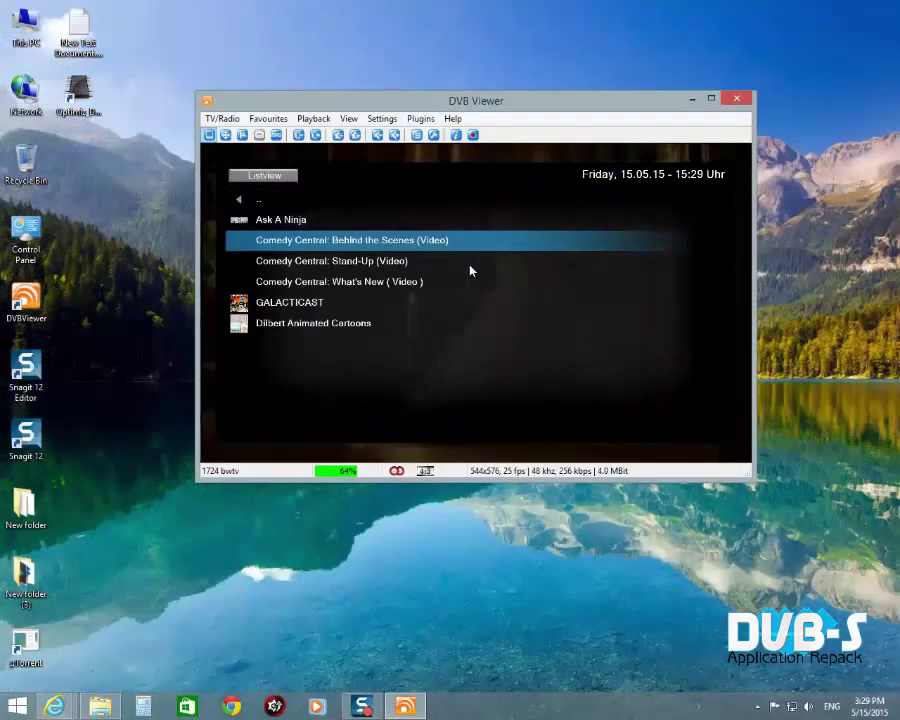
pyautogui.press('Down')
pyautogui.press('Down')
pyautogui.press('Down')
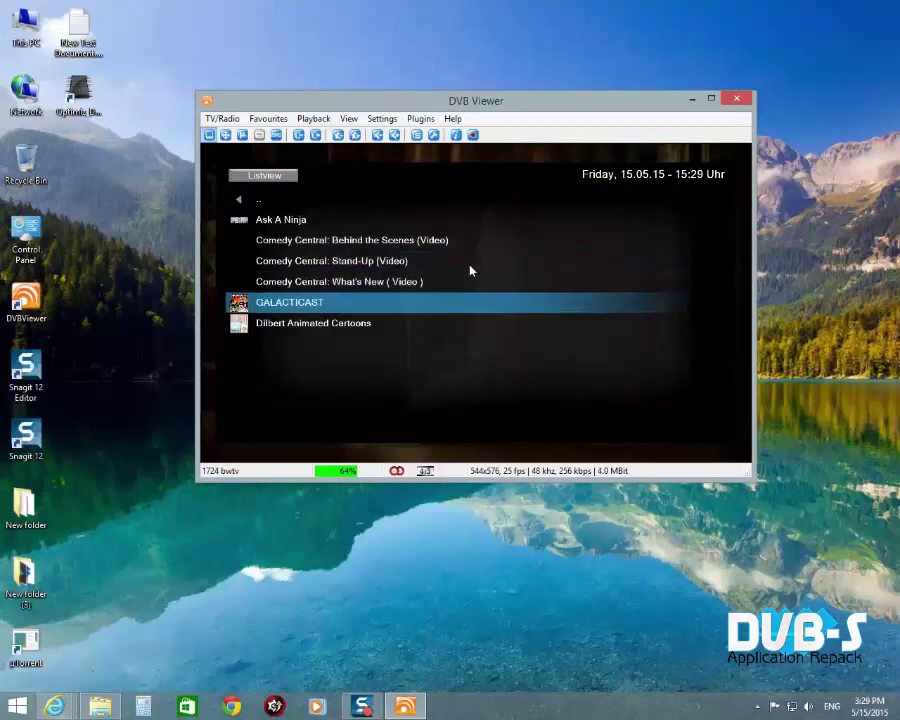
pyautogui.press('Up')
pyautogui.press('Up')
pyautogui.press('Up')
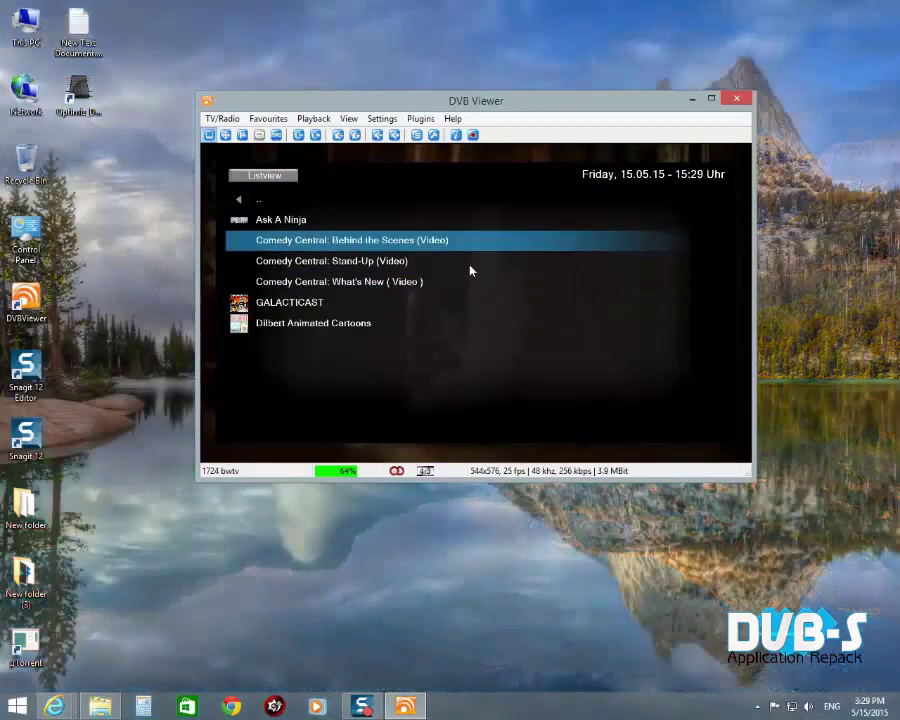
pyautogui.press('Return')
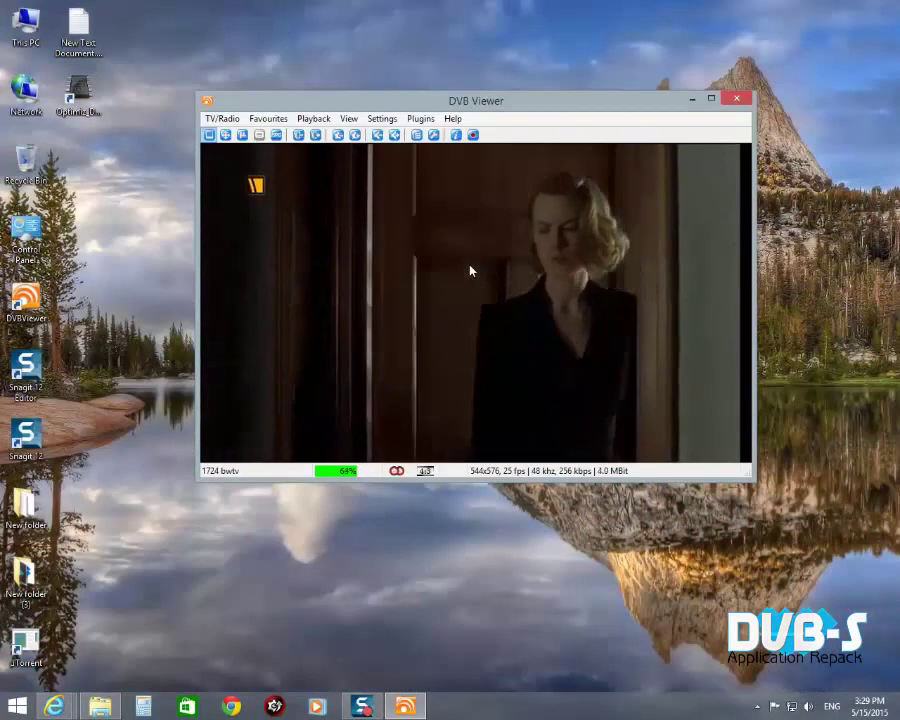
pyautogui.hotkey('ctrl', 'm')
pyautogui.press('Return')
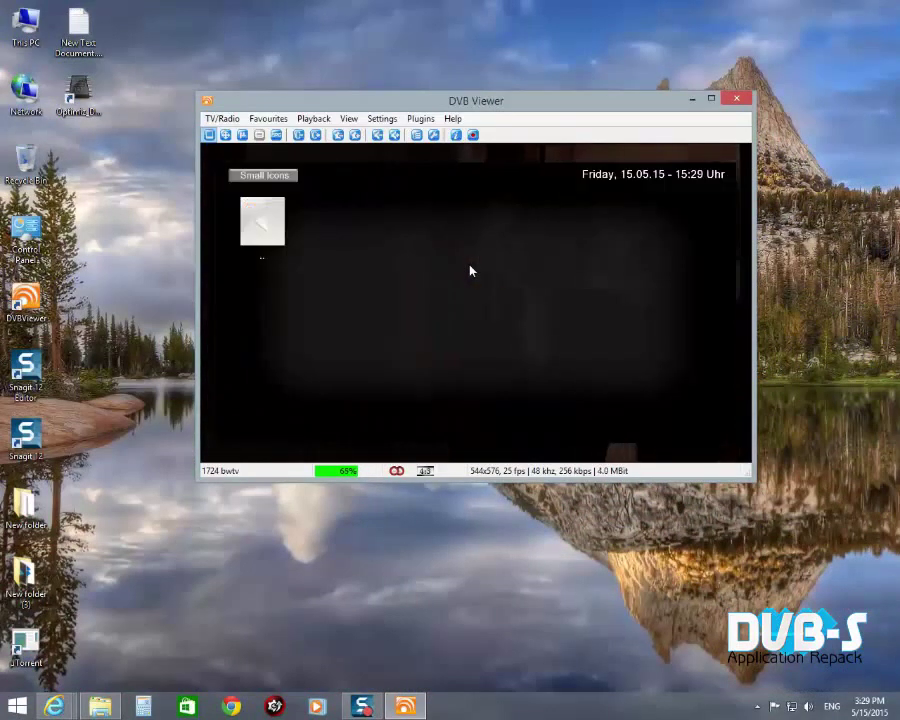
pyautogui.click(268, 203)
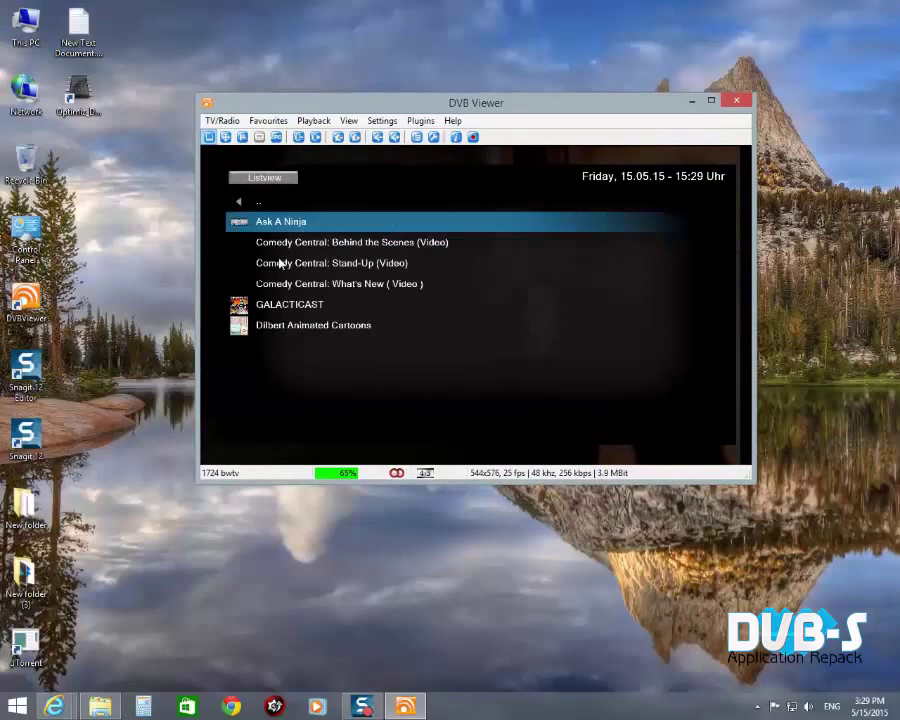
# Open the GALACTICAST feed and play Episode 3.8: Two Guys, One Capture
pyautogui.press('Down')
pyautogui.press('Down')
pyautogui.press('Down')
pyautogui.press('Down')
pyautogui.press('Down')
pyautogui.press('Up')
pyautogui.press('Return')
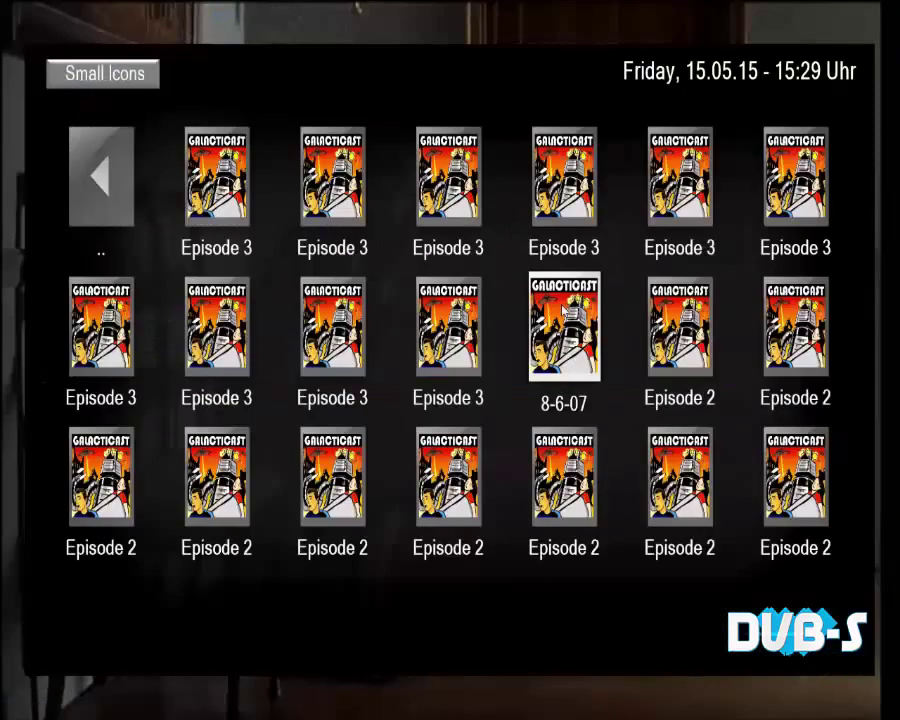
pyautogui.click(462, 179)
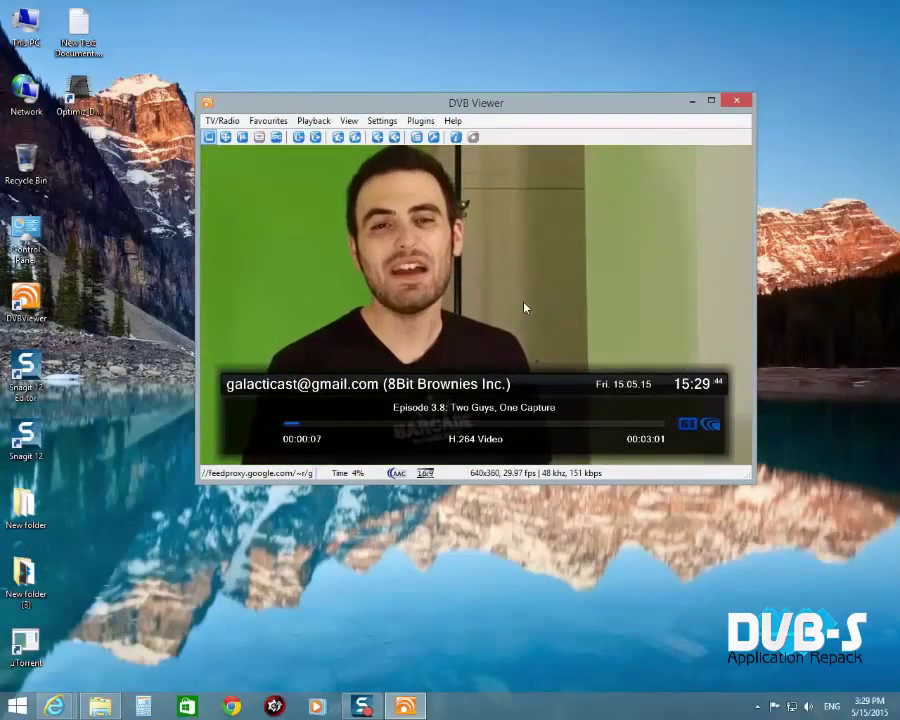
pyautogui.scroll(1, 516, 302)
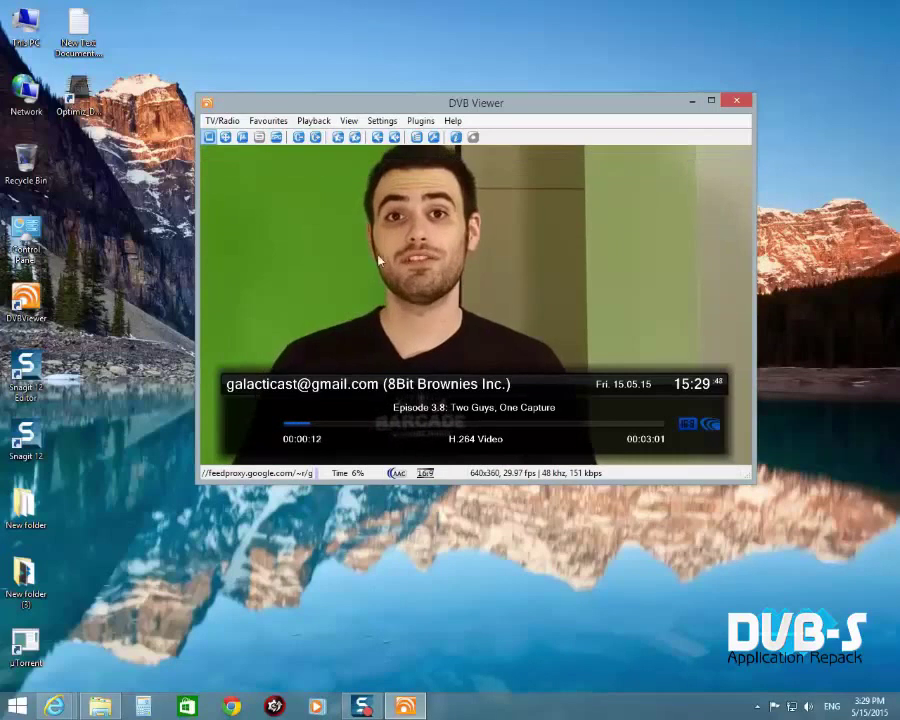
# Tune back to the bwtv channel from the channel list and close the list
pyautogui.click(219, 121)
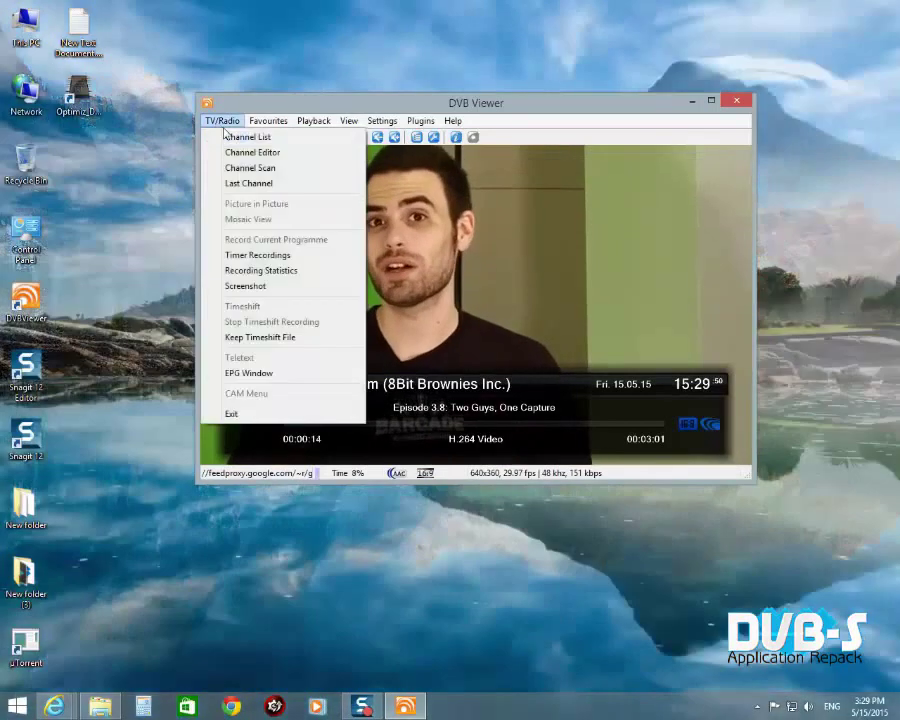
pyautogui.click(226, 137)
pyautogui.doubleClick(390, 206)
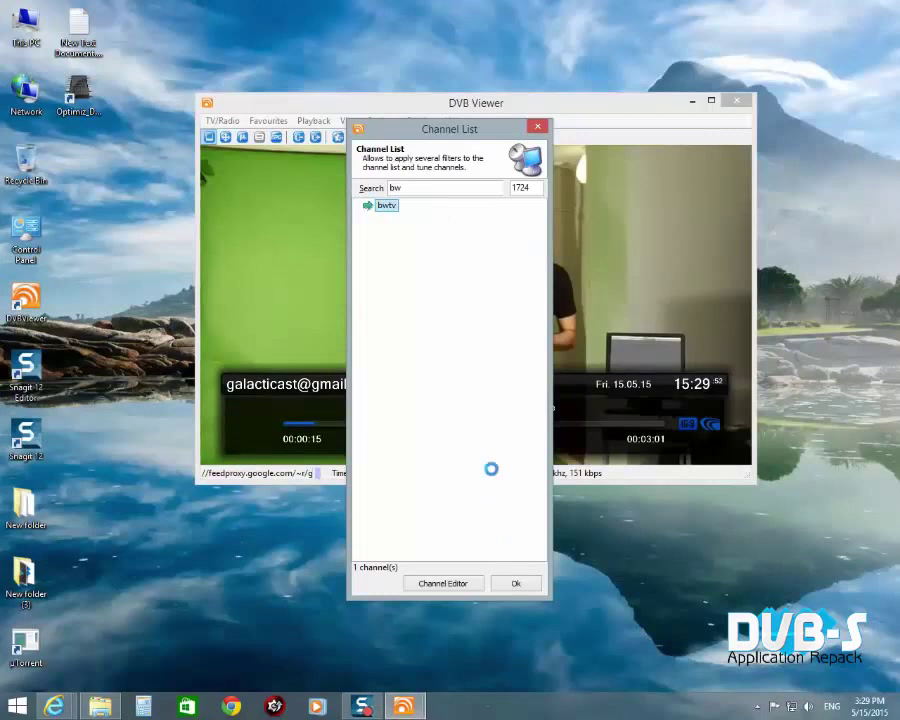
pyautogui.click(527, 586)
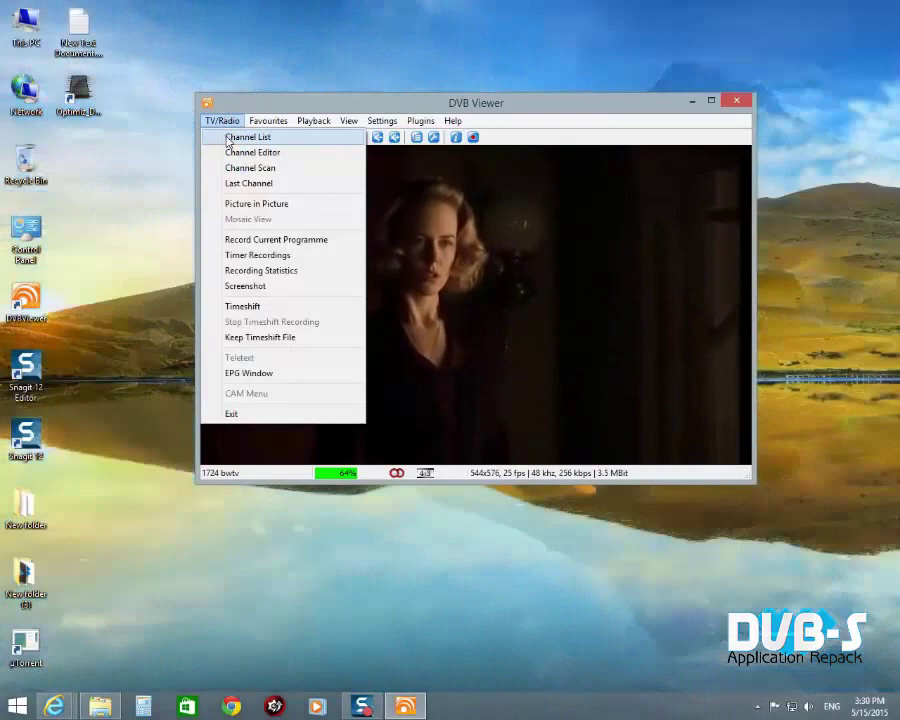
# Filter the channel list by "d." and tune to D. SCIENCE (pol)
pyautogui.click(247, 137)
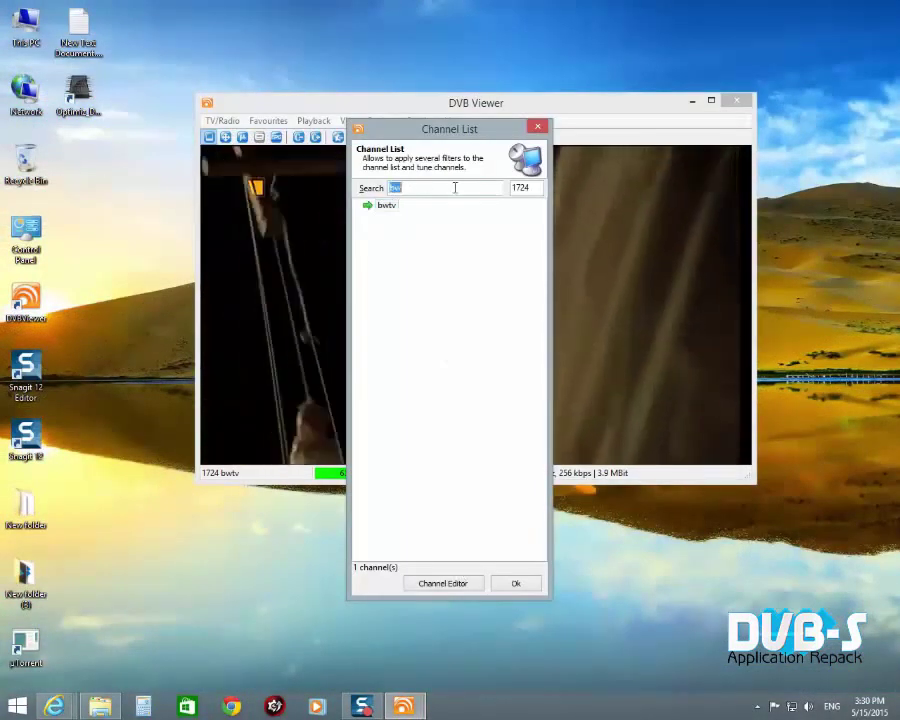
pyautogui.write('d.')
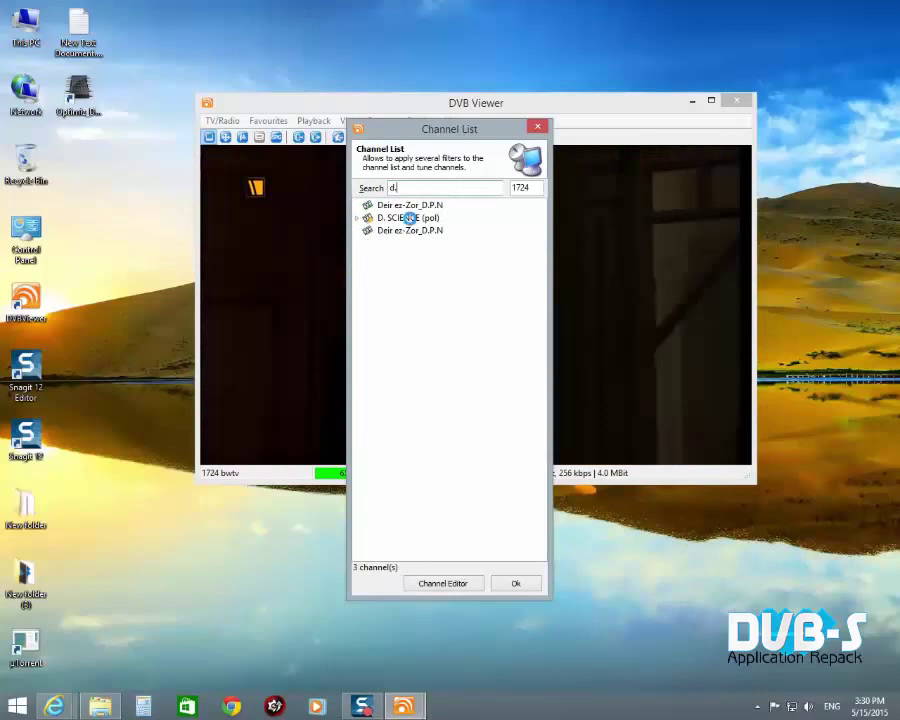
pyautogui.click(411, 217)
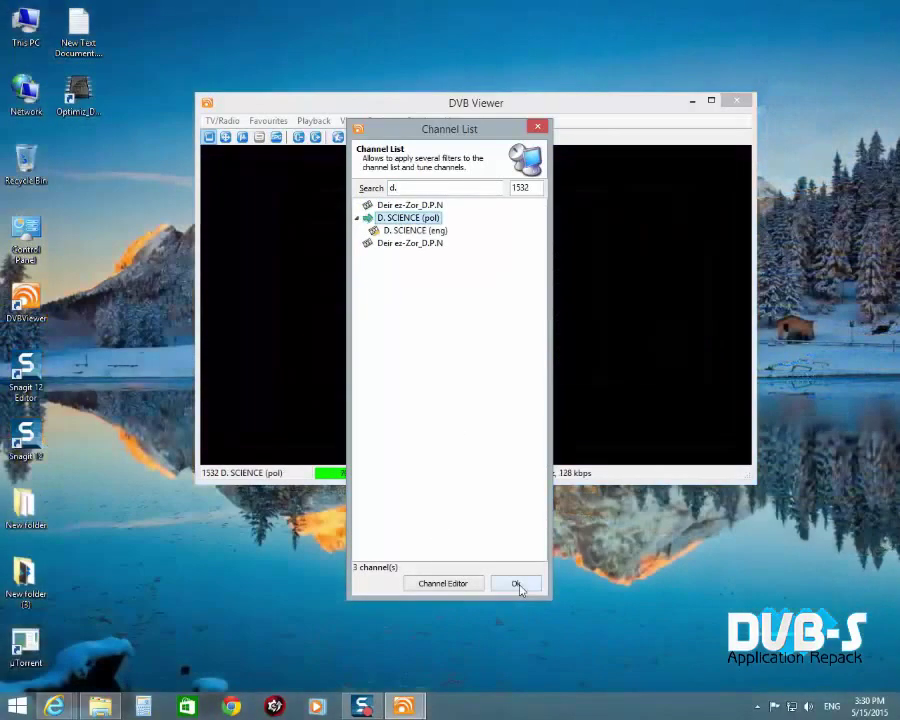
pyautogui.click(518, 586)
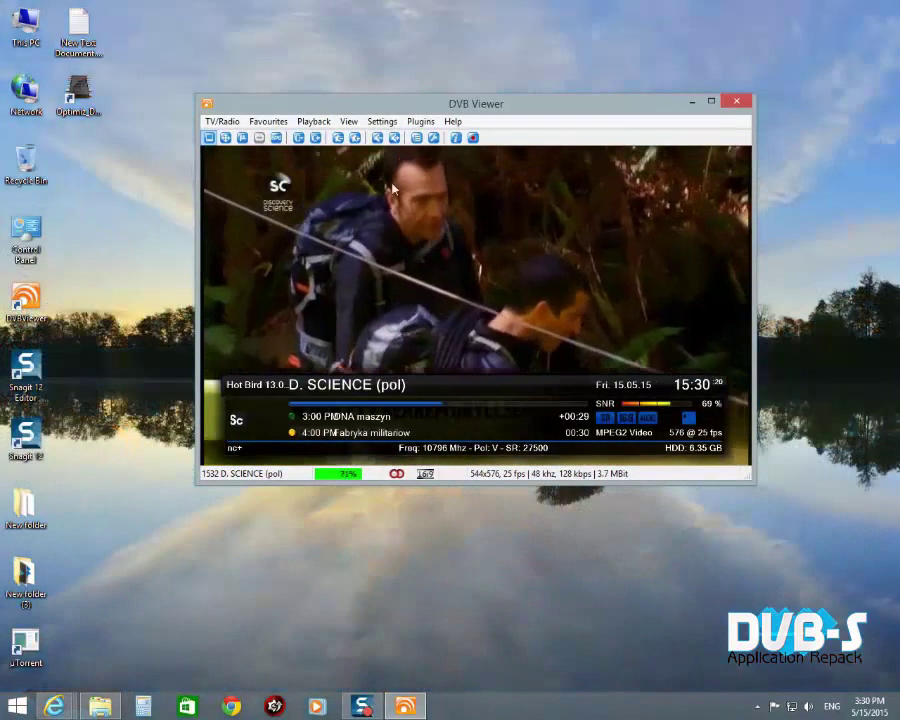
# Change the OSD skin to Confluence-X in the program options
pyautogui.click(382, 121)
pyautogui.click(401, 137)
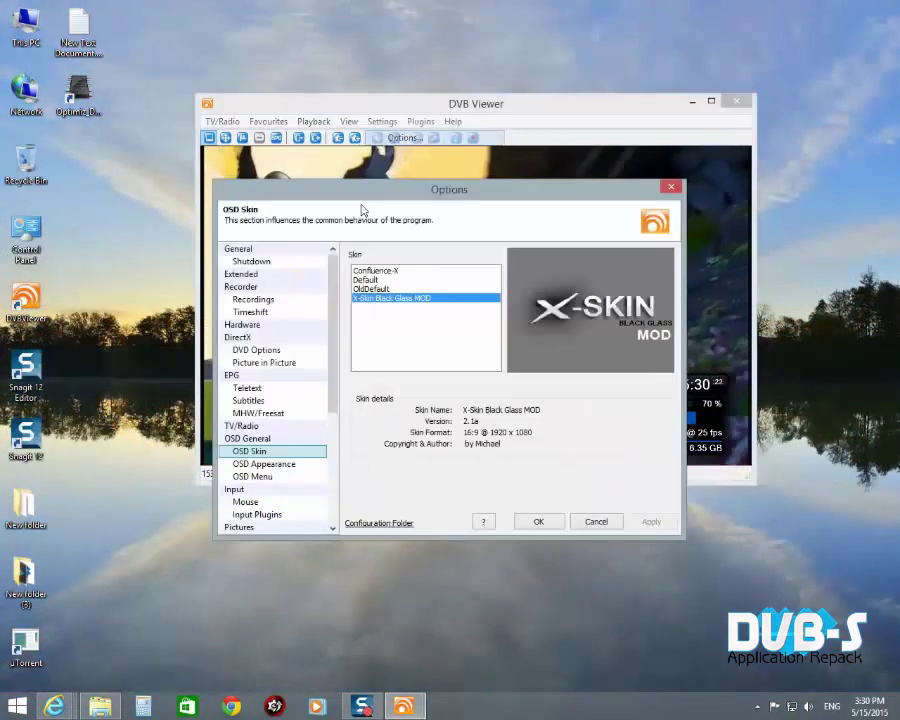
pyautogui.click(379, 271)
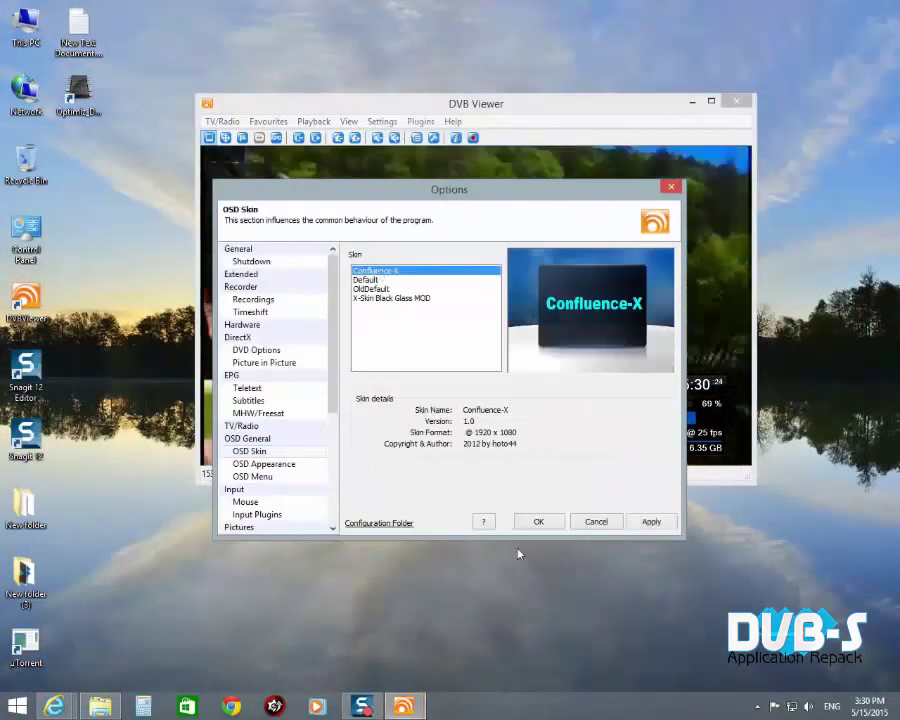
pyautogui.rightClick(447, 607)
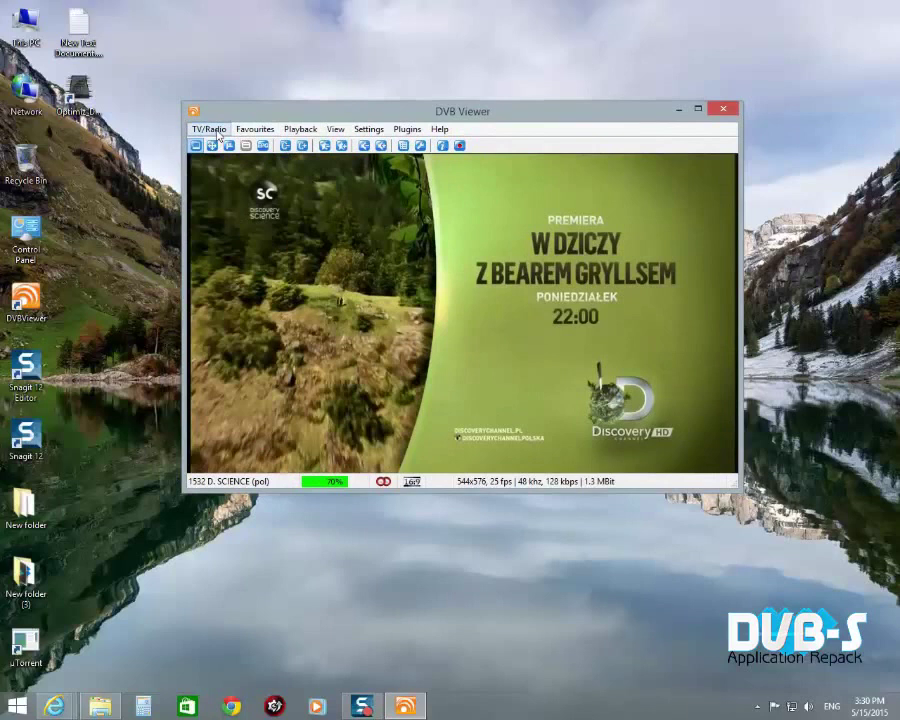
# Filter the channel list by "bw" and tune to bwtv
pyautogui.click(209, 129)
pyautogui.click(237, 144)
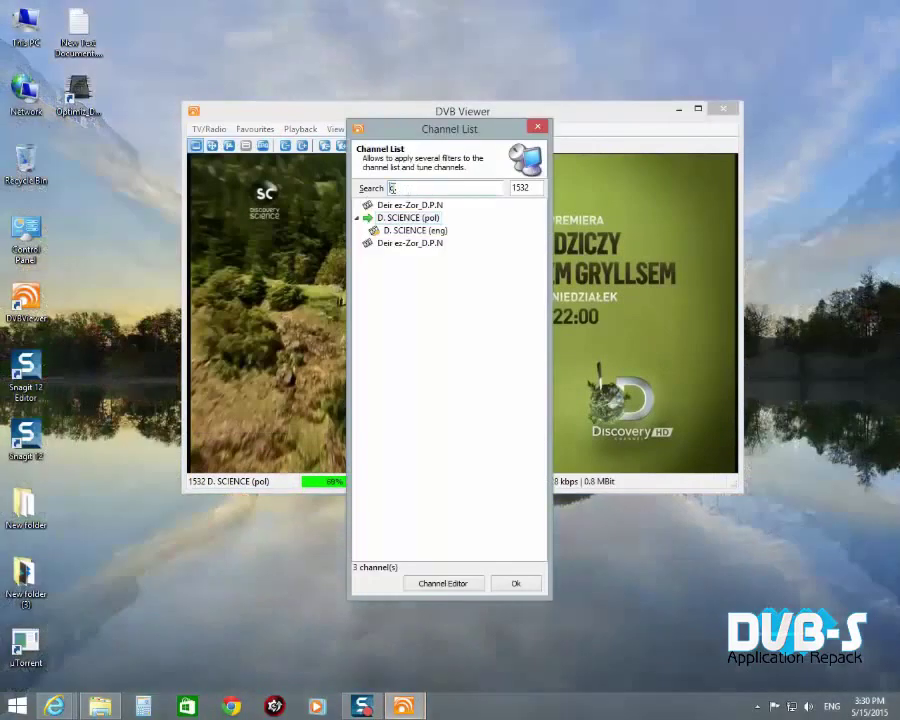
pyautogui.moveTo(392, 188); pyautogui.dragTo(424, 190)
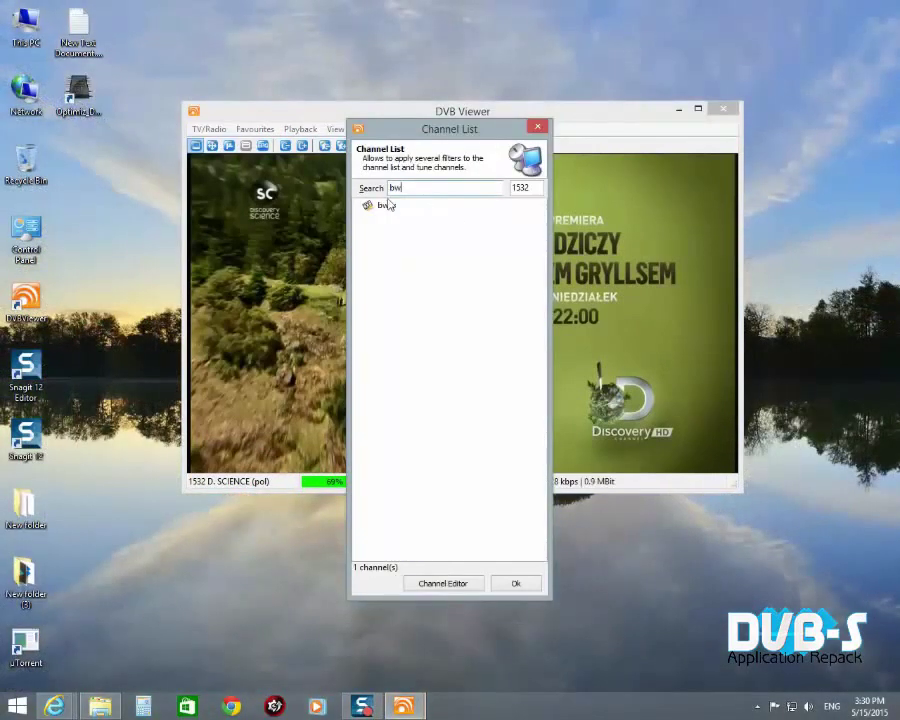
pyautogui.doubleClick(385, 205)
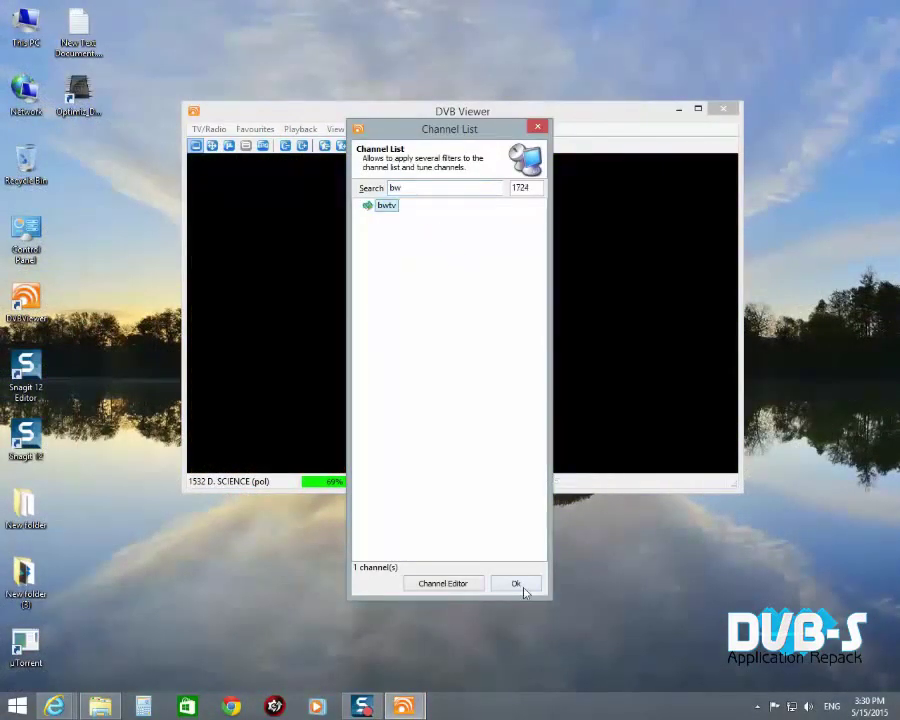
pyautogui.click(516, 584)
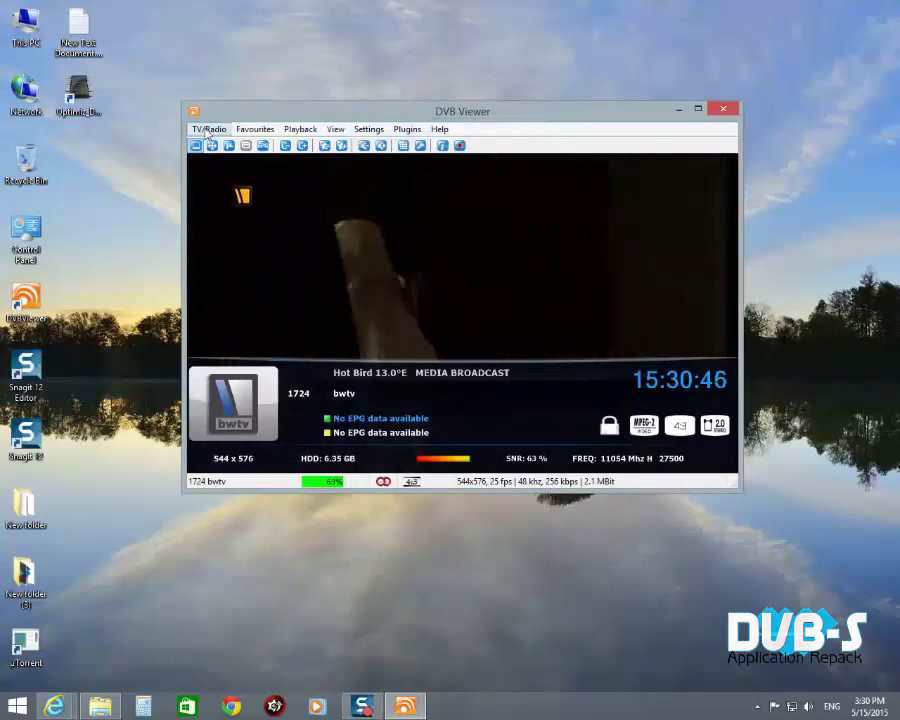
# Switch back to the last watched channel and raise the player volume to 100
pyautogui.click(209, 129)
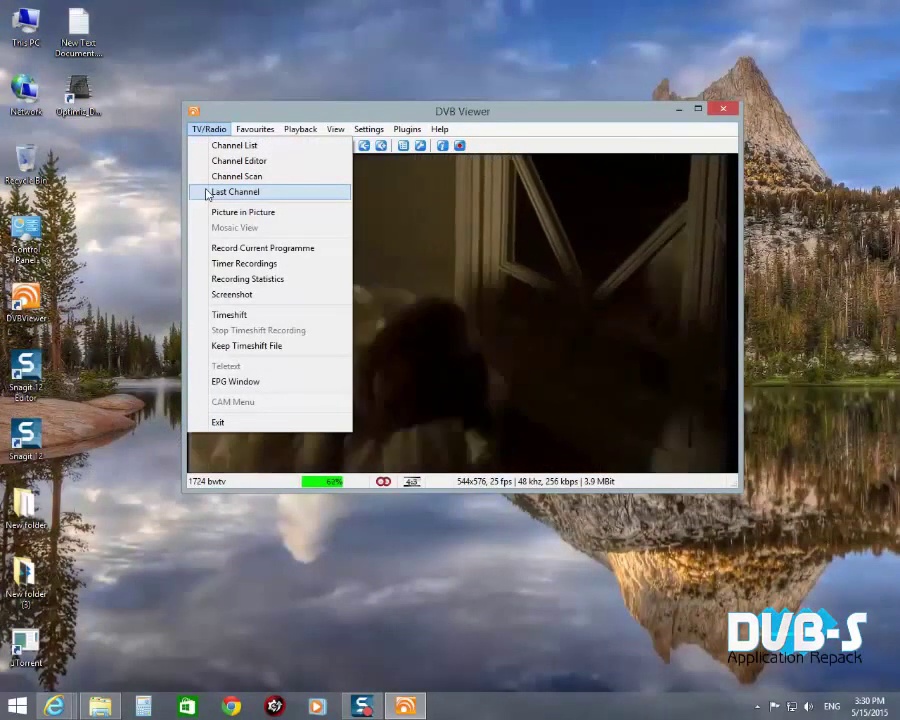
pyautogui.click(207, 193)
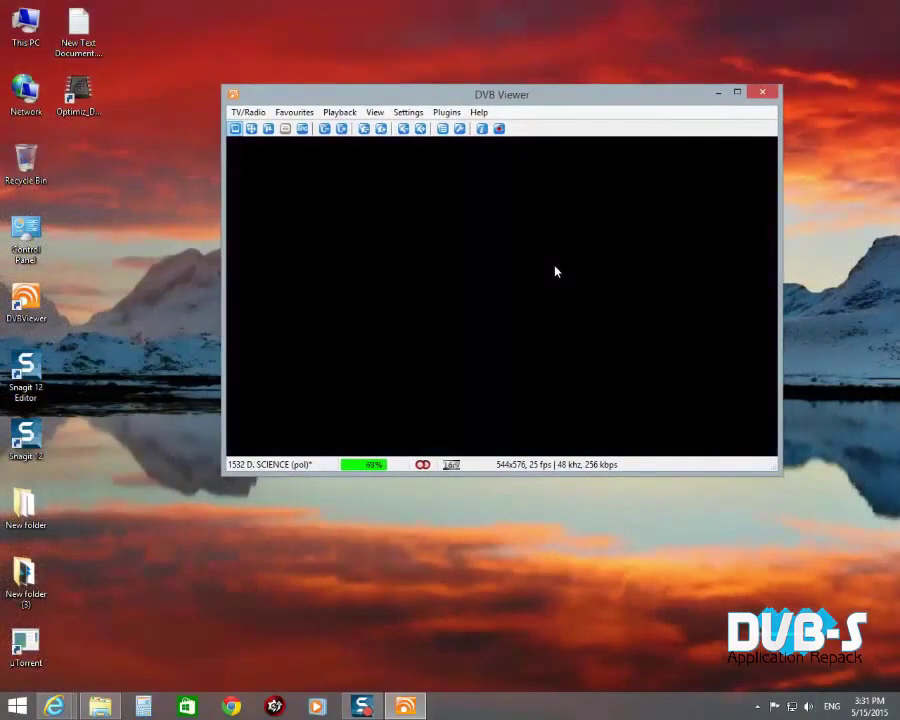
pyautogui.scroll(2, 546, 269)
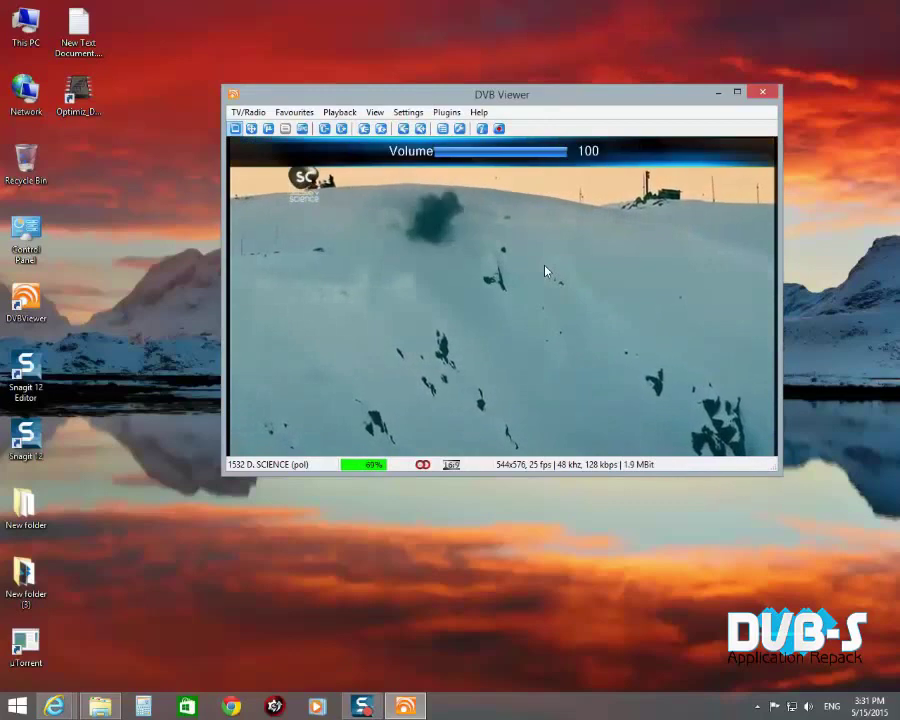
# Check the video briefly in full screen, return to the window, and set the system volume to 76
pyautogui.doubleClick(546, 270)
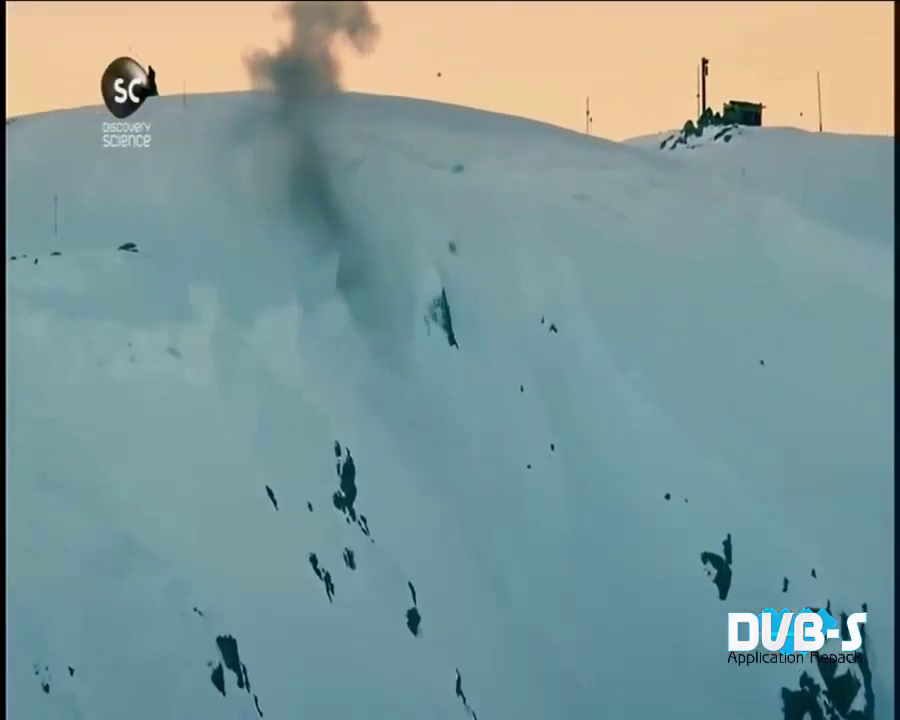
pyautogui.doubleClick(546, 269)
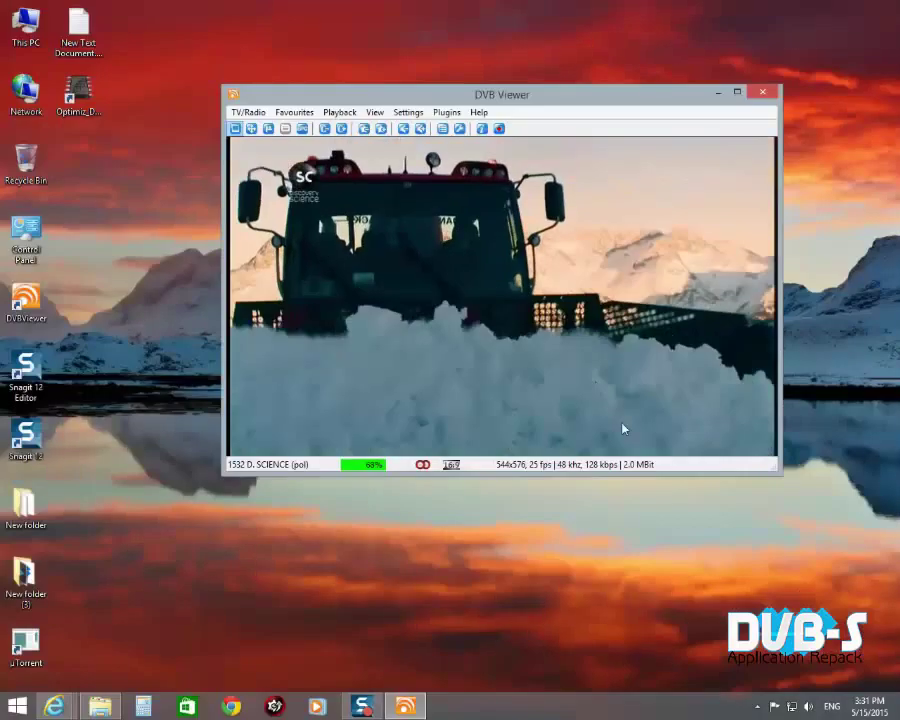
pyautogui.click(808, 708)
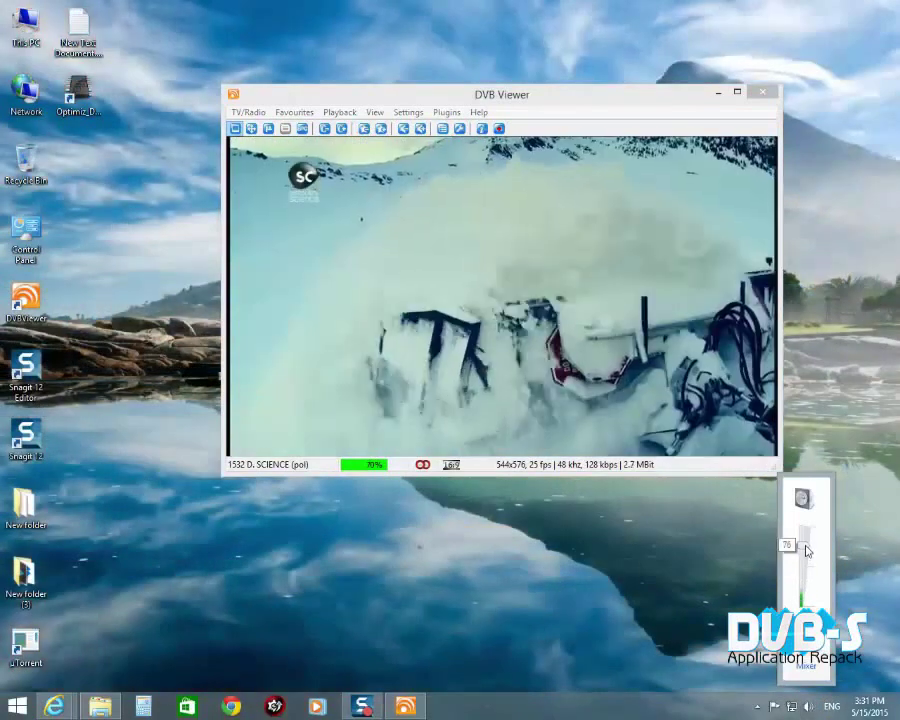
# Show the video in full screen, switch the audio track to D. SCIENCE (eng), and return to windowed view
pyautogui.doubleClick(534, 323)
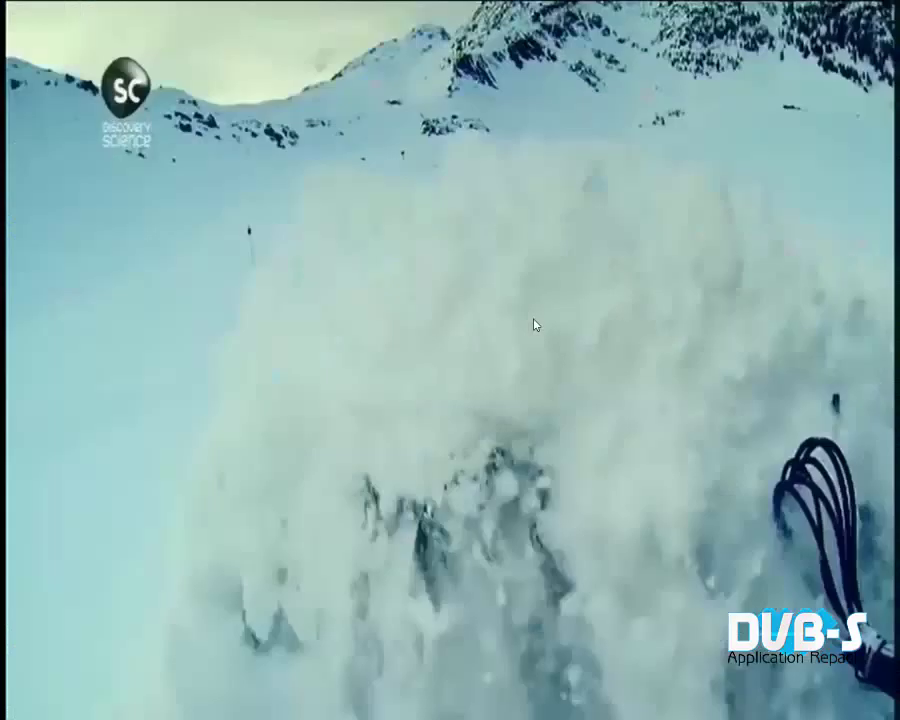
pyautogui.rightClick(323, 201)
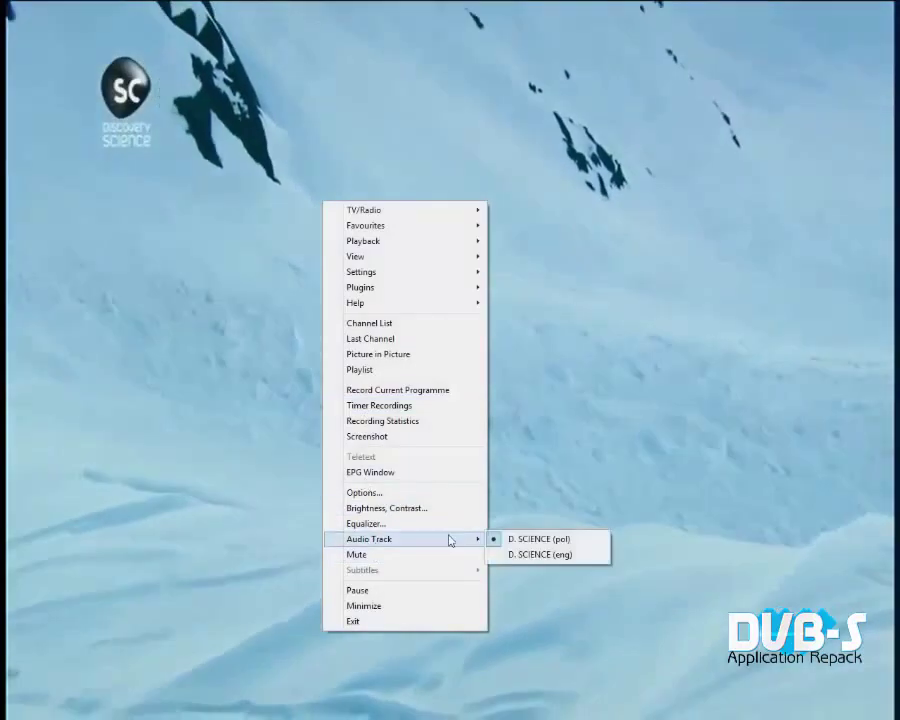
pyautogui.click(530, 555)
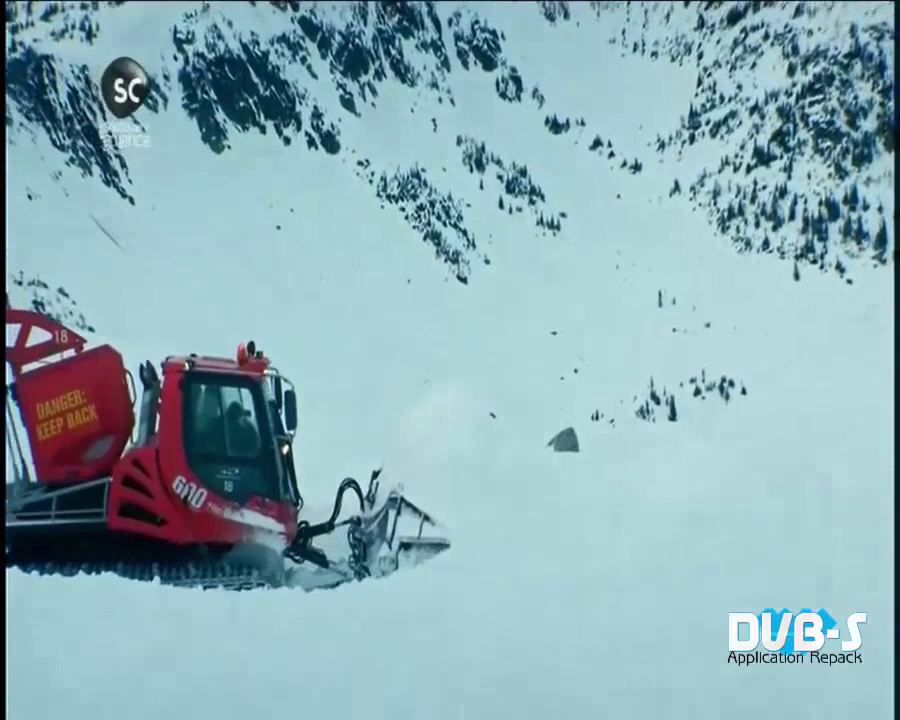
pyautogui.doubleClick(556, 268)
pyautogui.moveTo(561, 264); pyautogui.dragTo(582, 246)
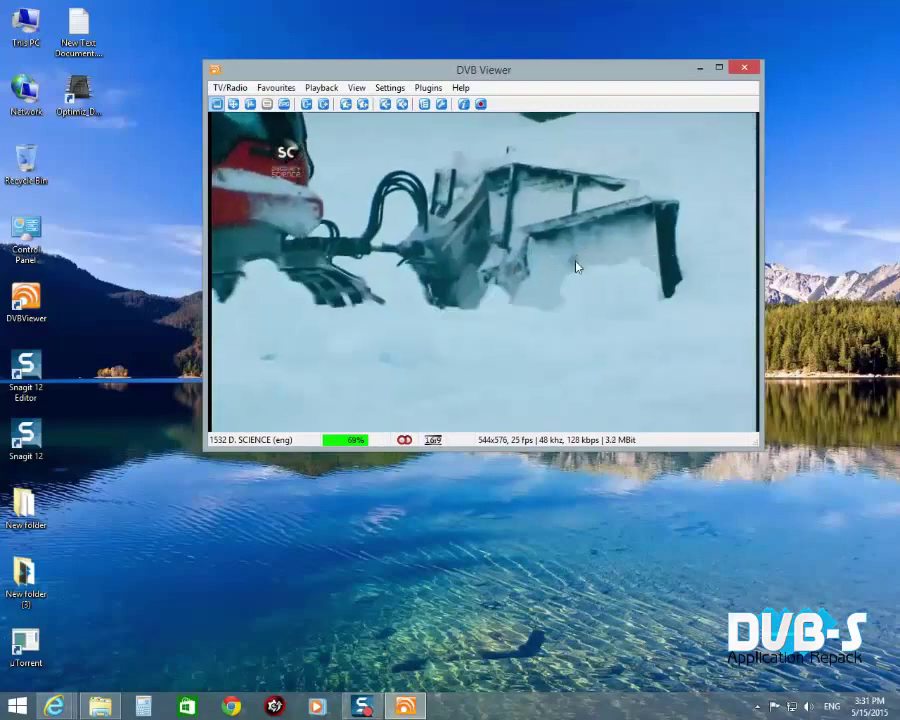
pyautogui.scroll(1, 422, 232)
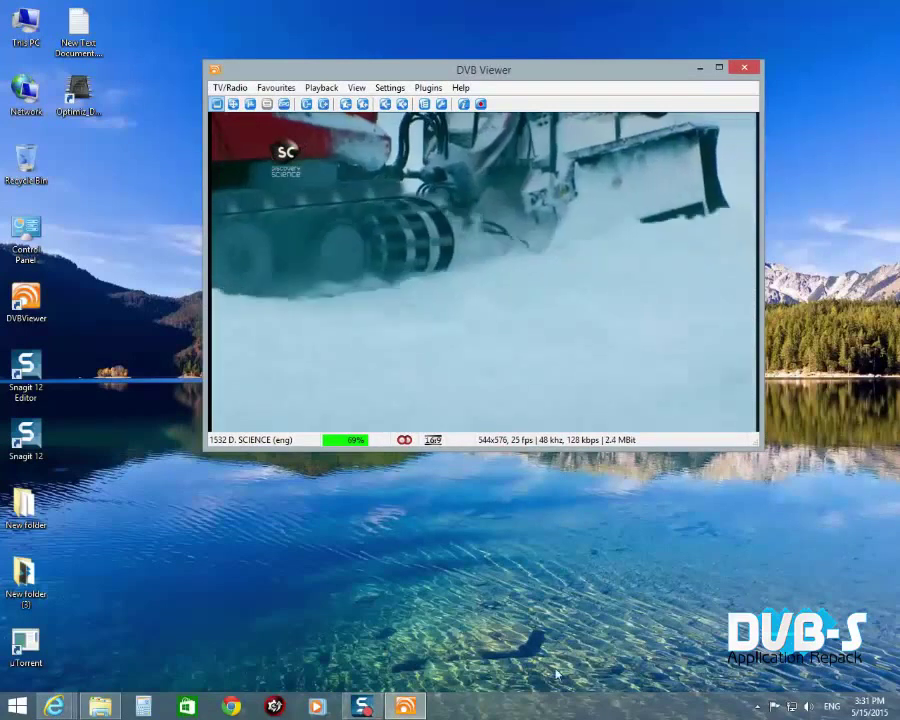